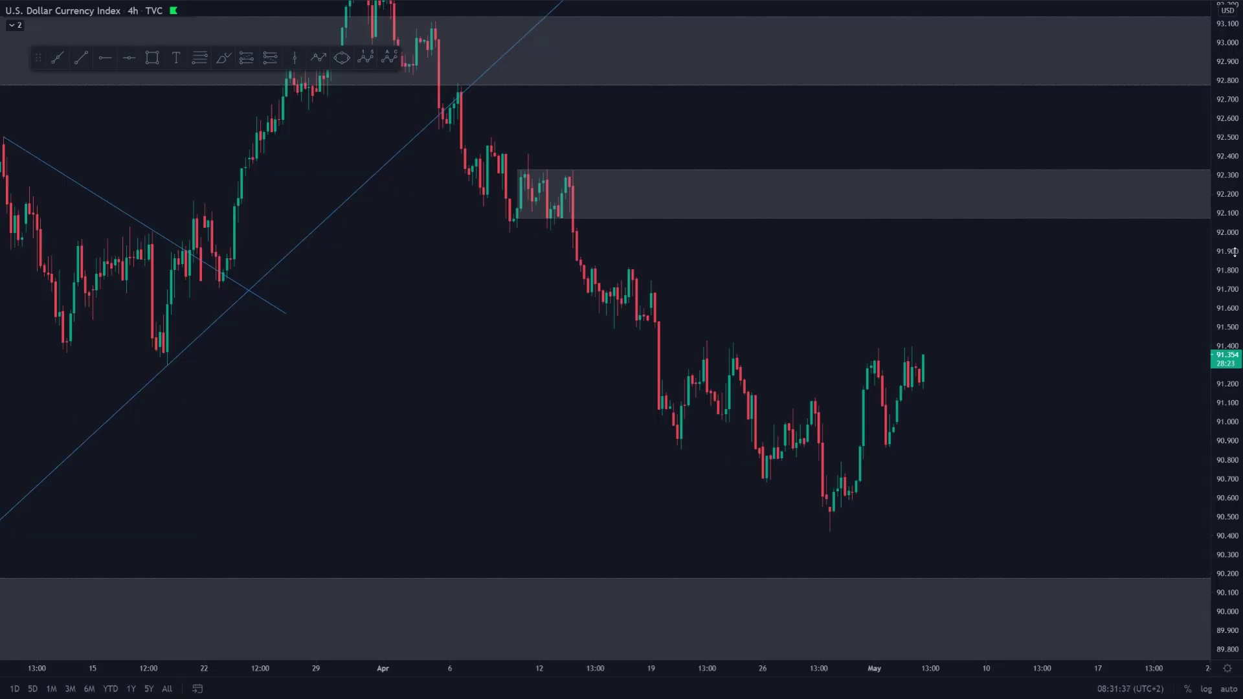
Draw a falling wedge on late-April price: an upper trend line from 91.520 to 90.656 and a lower trend line beneath the swing lows.
{"action": "left_click_drag", "start_coordinate": [1234, 252], "coordinate": [1227, 408]}
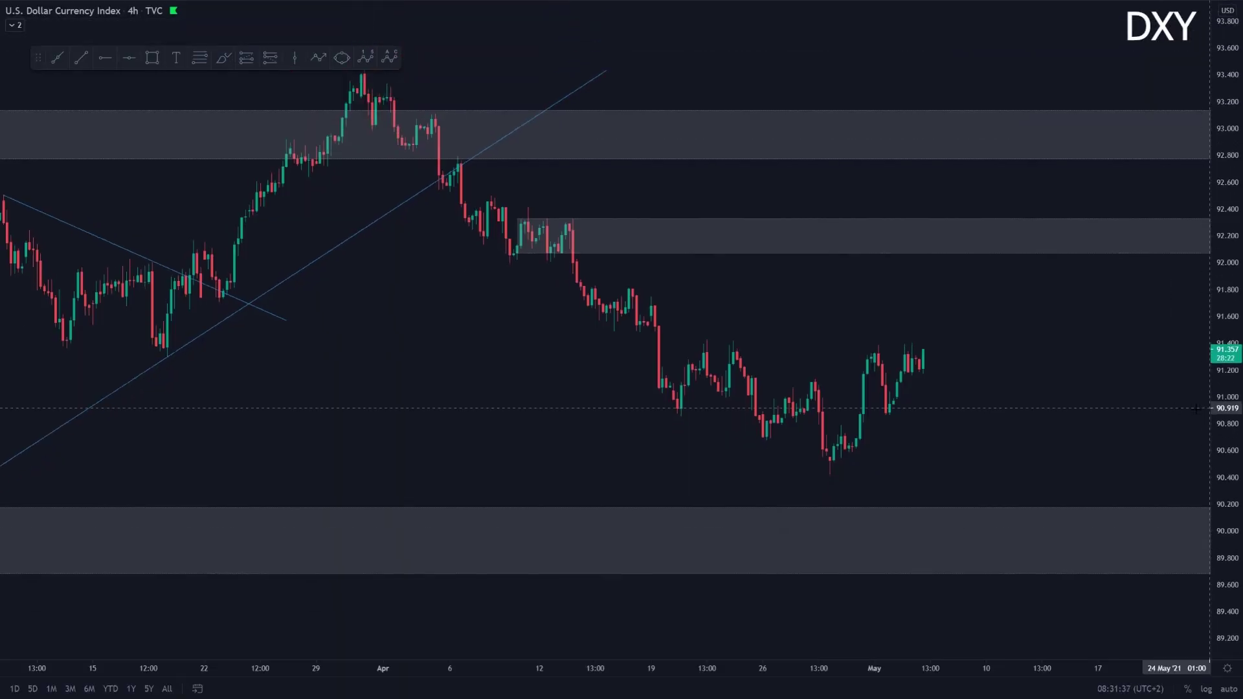
{"action": "left_click", "coordinate": [74, 63]}
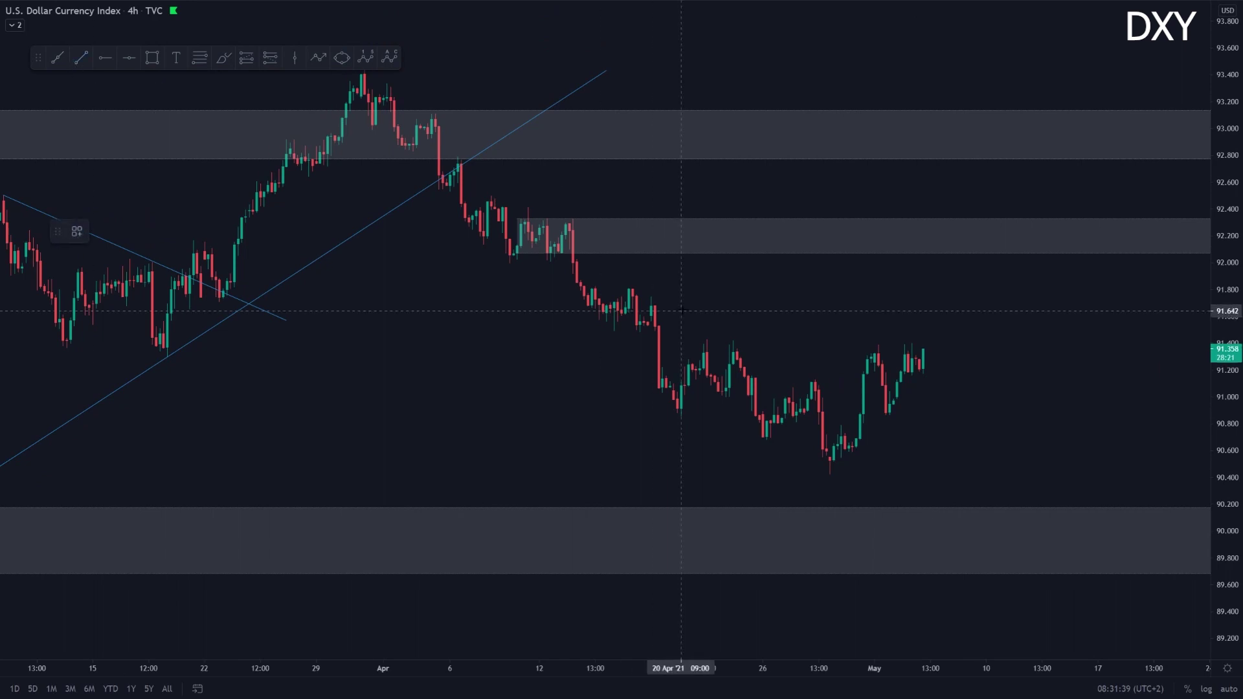
{"action": "left_click", "coordinate": [718, 327]}
{"action": "left_click", "coordinate": [935, 443]}
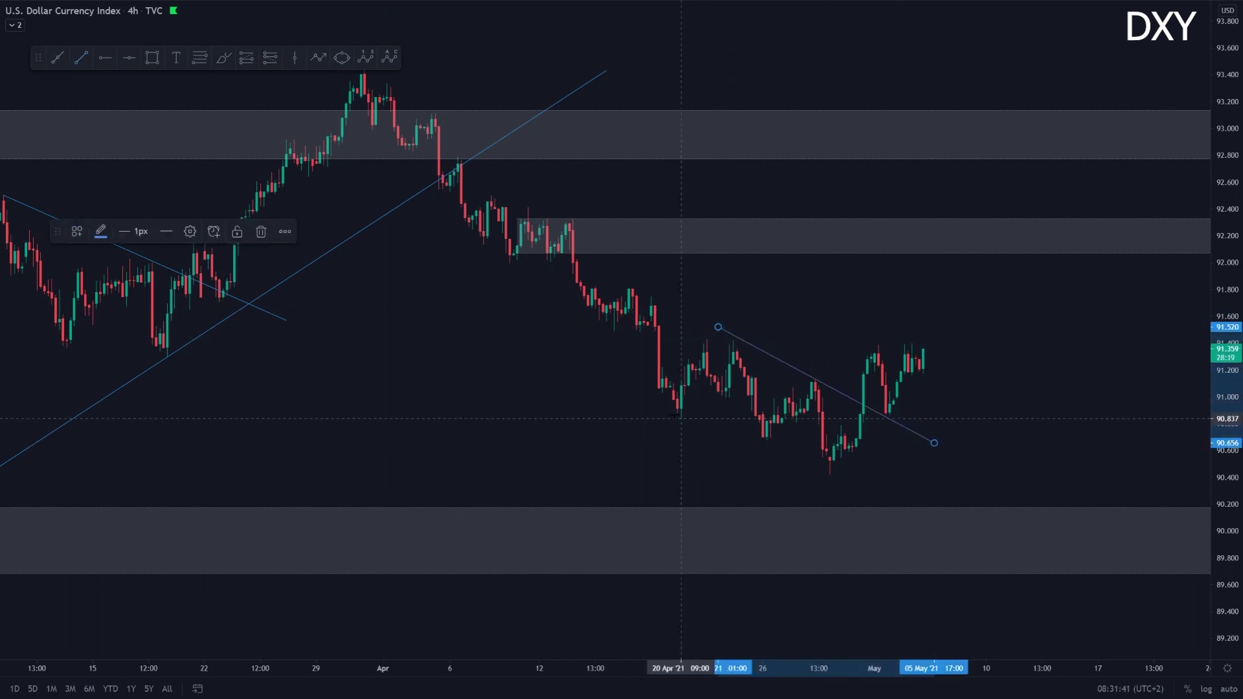
{"action": "left_click", "coordinate": [666, 411]}
{"action": "left_click", "coordinate": [907, 483]}
{"action": "left_click", "coordinate": [1169, 496]}
Add a horizontal ray at 91.332, starting from the first swing high after the mid-April drop.
{"action": "left_click_drag", "start_coordinate": [1223, 516], "coordinate": [1218, 427]}
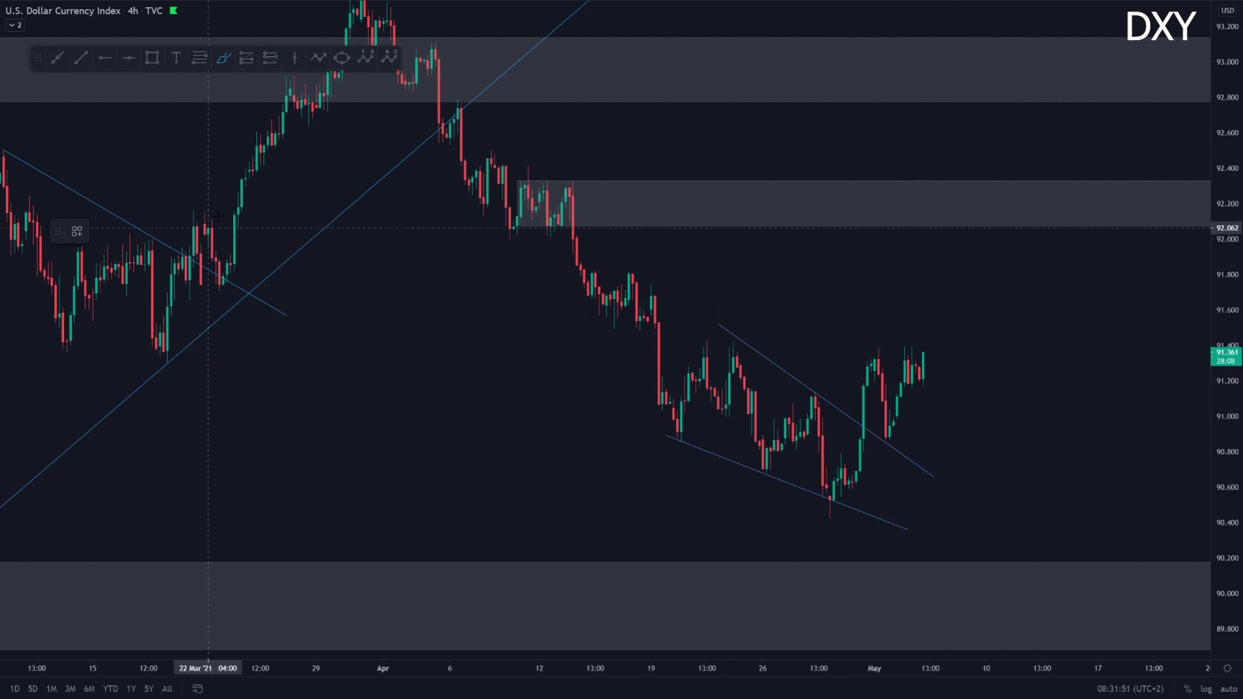
{"action": "left_click", "coordinate": [106, 58]}
{"action": "left_click", "coordinate": [706, 357]}
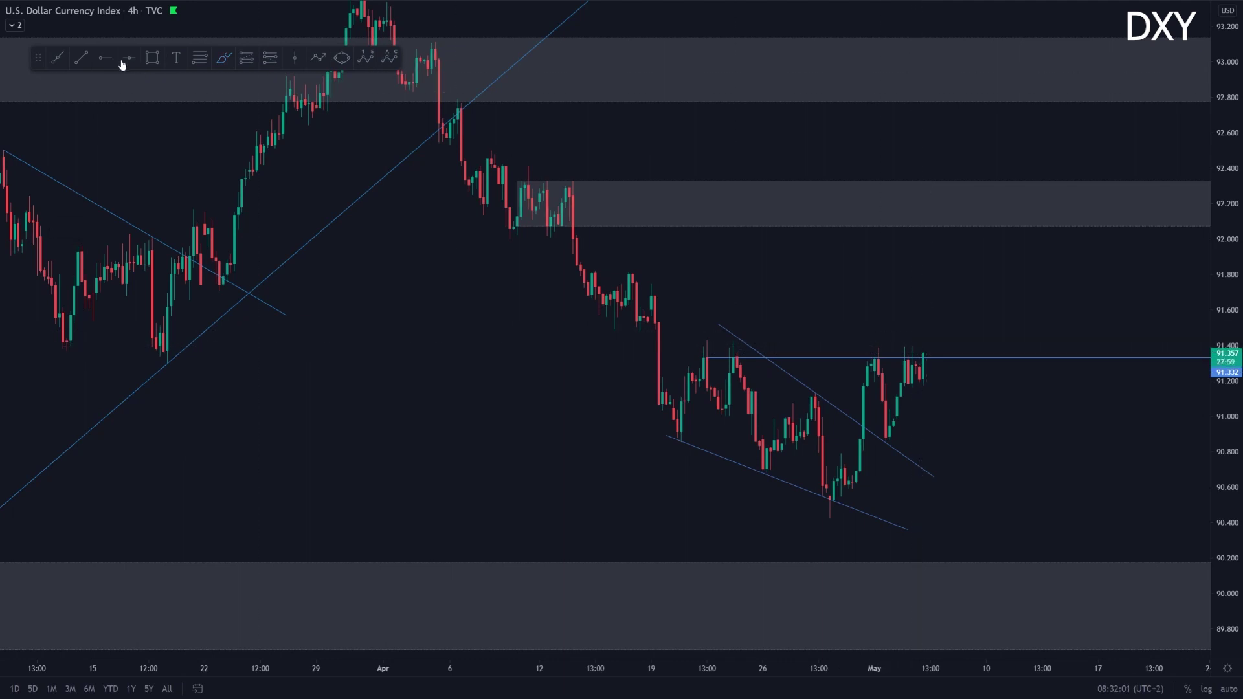
Draw a rising wedge with an upper trend line from 91.072 on 27 April and a lower one from the late-April low, meeting above price.
{"action": "left_click", "coordinate": [80, 58]}
{"action": "left_click", "coordinate": [786, 403]}
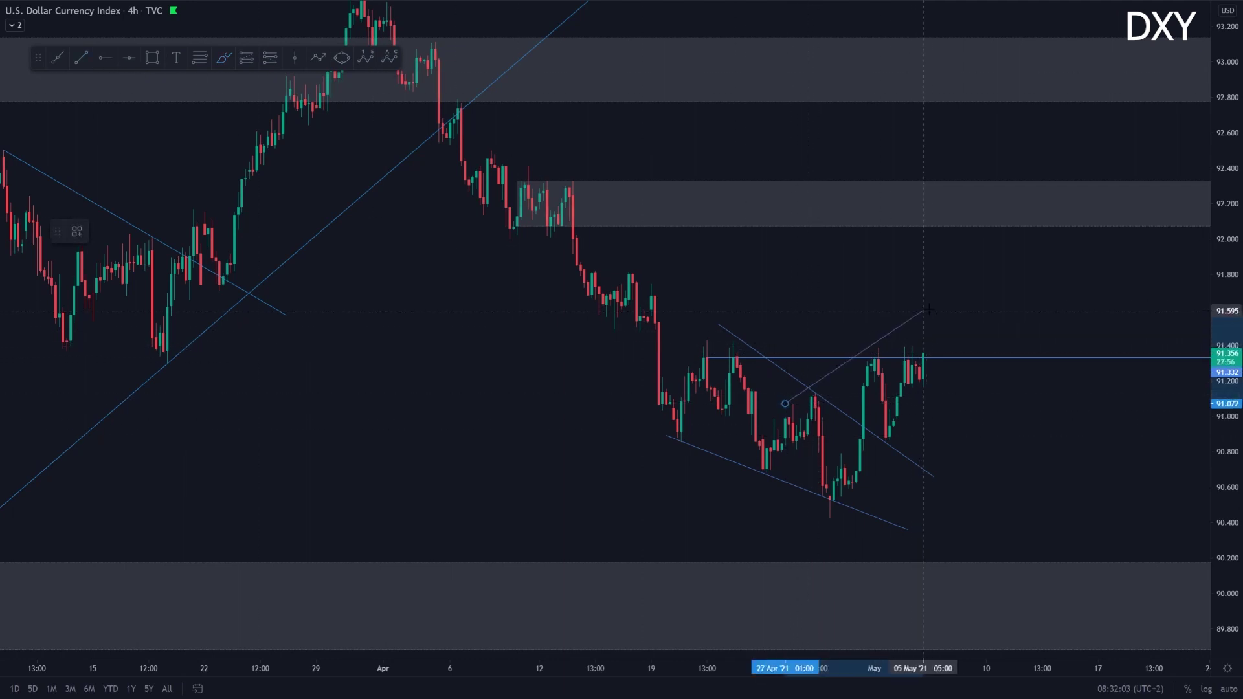
{"action": "left_click", "coordinate": [975, 305]}
{"action": "left_click", "coordinate": [826, 531]}
{"action": "left_click", "coordinate": [979, 303]}
{"action": "left_click", "coordinate": [1068, 421]}
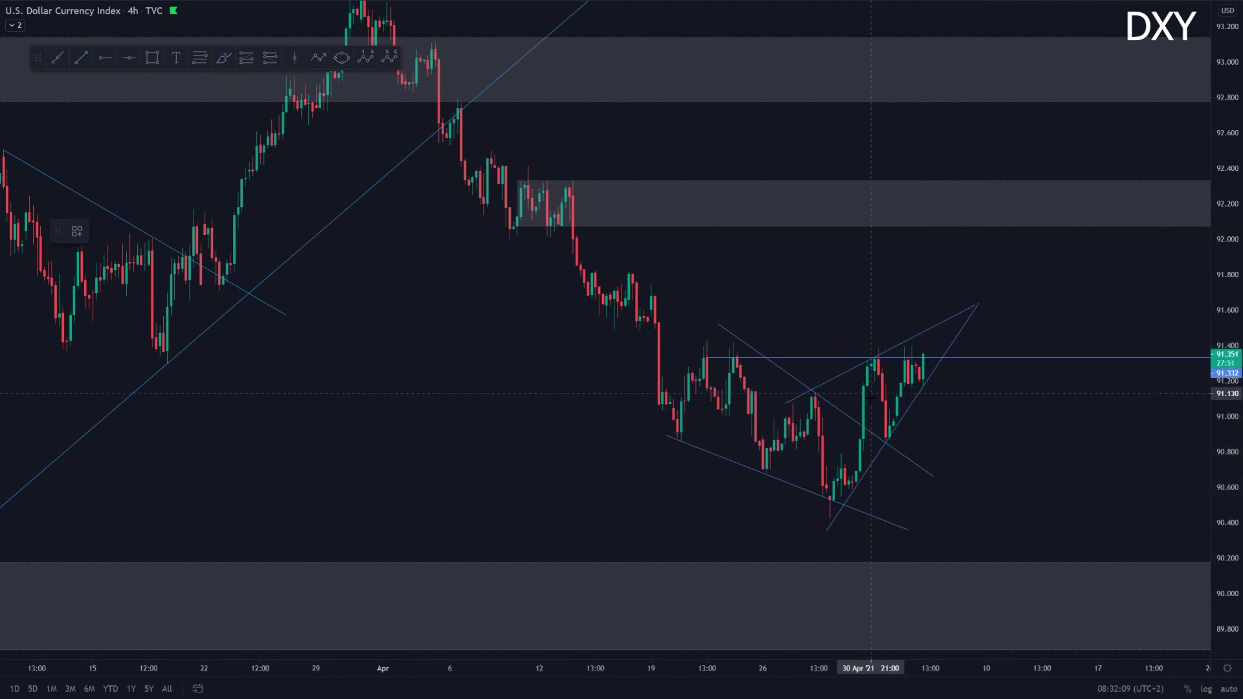
Brush circles around the swing highs touching the wedge's upper line, mark the latest price move, and delete these markings.
{"action": "left_click", "coordinate": [791, 407]}
{"action": "left_click_drag", "start_coordinate": [791, 407], "coordinate": [811, 387]}
{"action": "left_click_drag", "start_coordinate": [875, 345], "coordinate": [862, 371]}
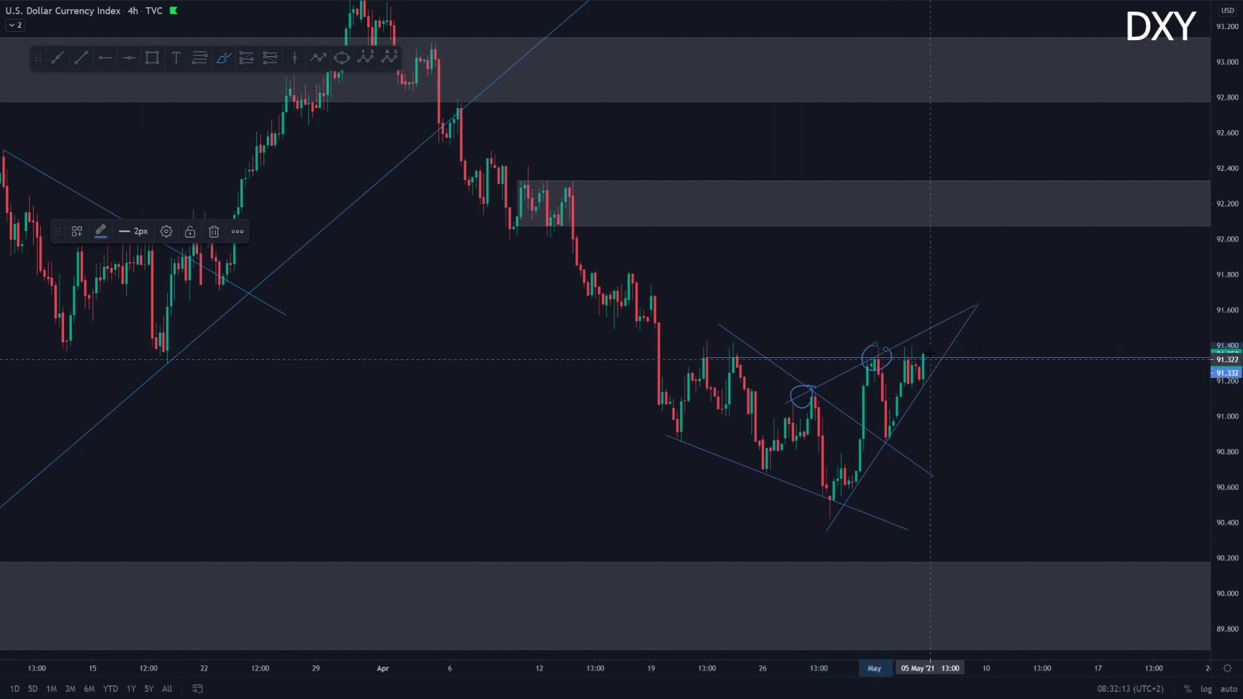
{"action": "left_click_drag", "start_coordinate": [924, 348], "coordinate": [967, 466]}
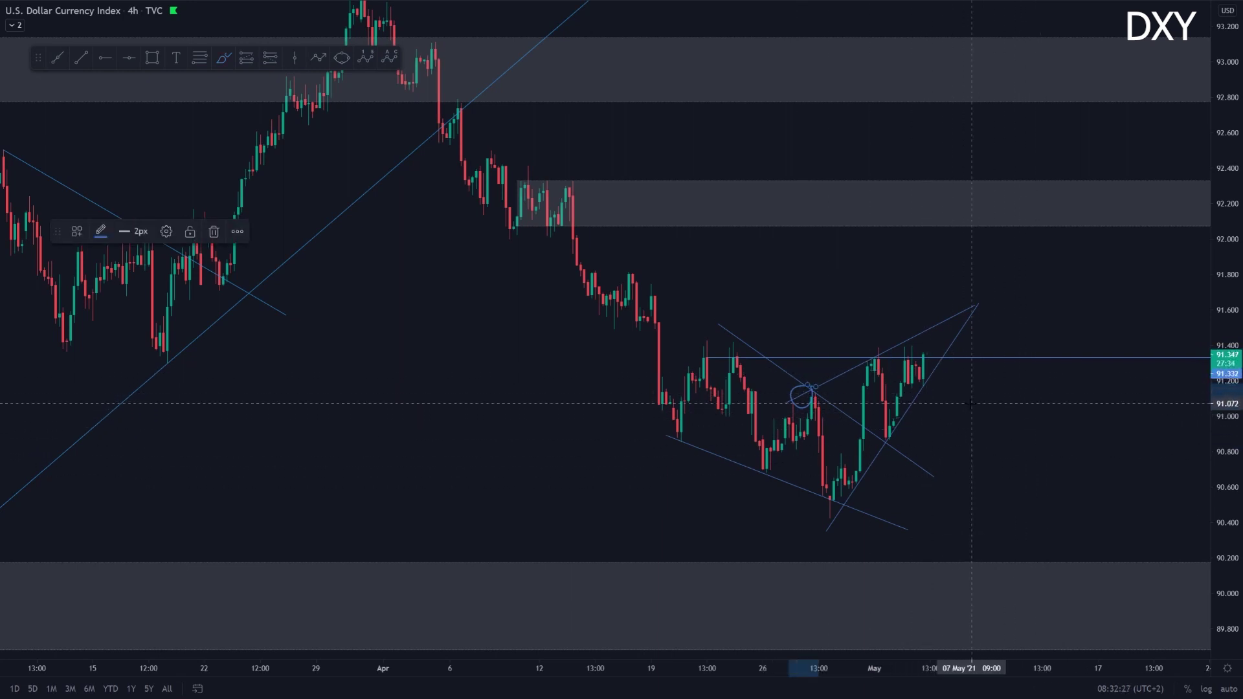
{"action": "key", "text": "Delete"}
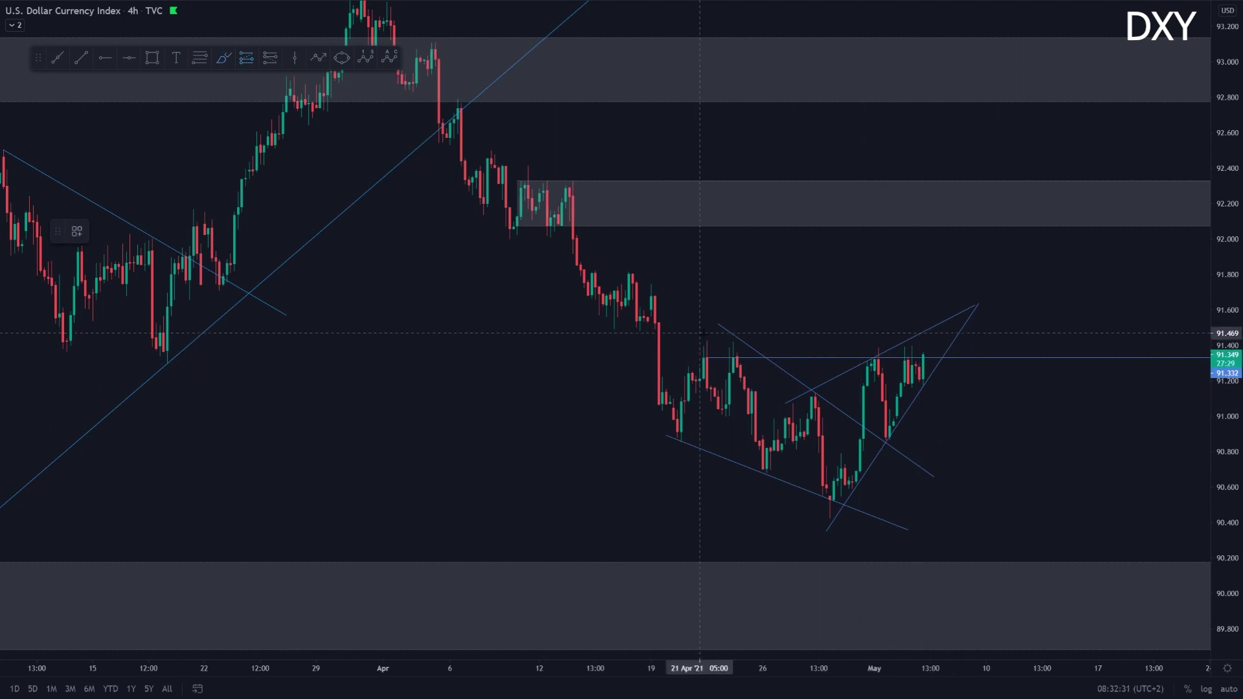
Brush a circle just above the wedge's upper line and delete both rising wedge lines.
{"action": "mouse_move", "coordinate": [946, 299]}
{"action": "left_mouse_down"}
{"action": "mouse_move", "coordinate": [930, 312]}
{"action": "mouse_move", "coordinate": [941, 302]}
{"action": "left_mouse_up"}
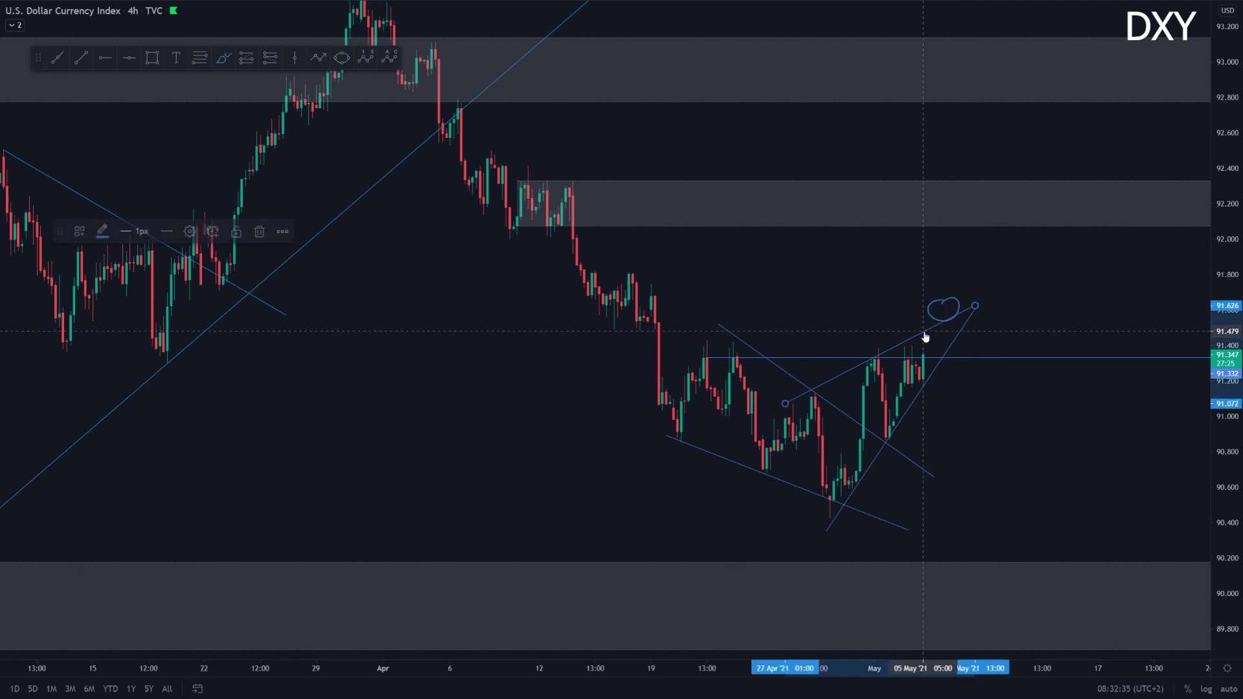
{"action": "left_click", "coordinate": [952, 348]}
{"action": "key", "text": "Delete"}
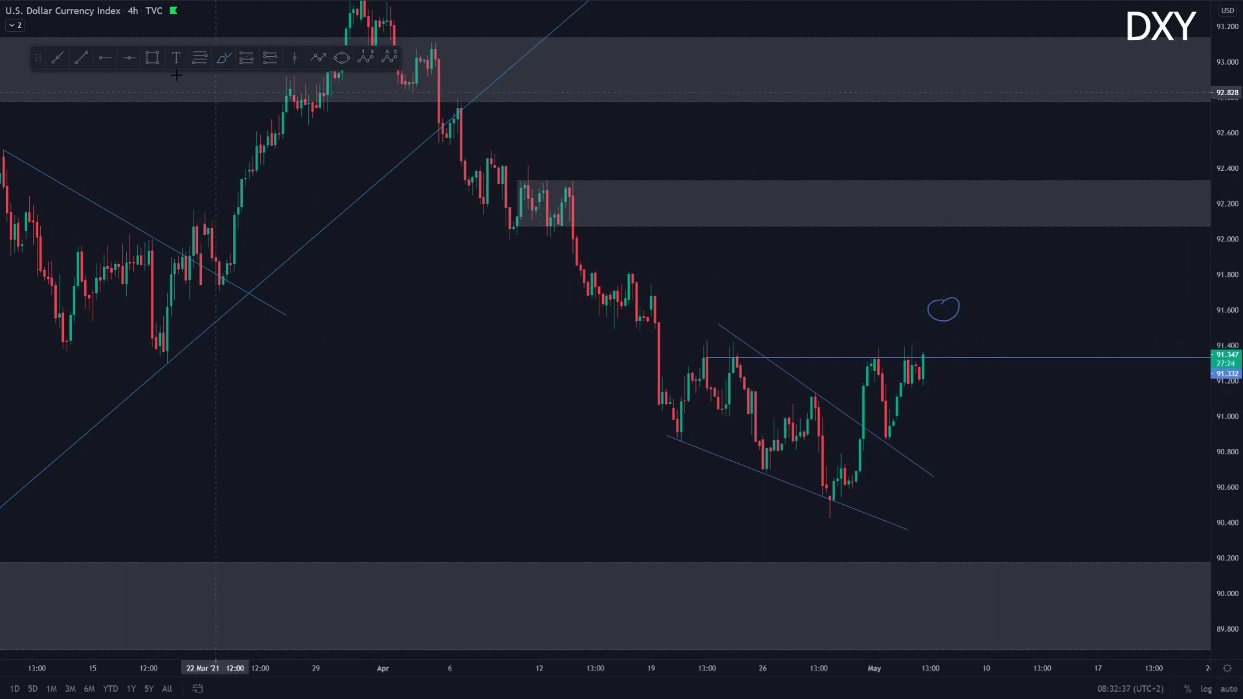
Draw a rising trend line from 90.400 on 28 April to 92.089, and brush a horizontal level at the early-May low.
{"action": "left_click", "coordinate": [82, 59]}
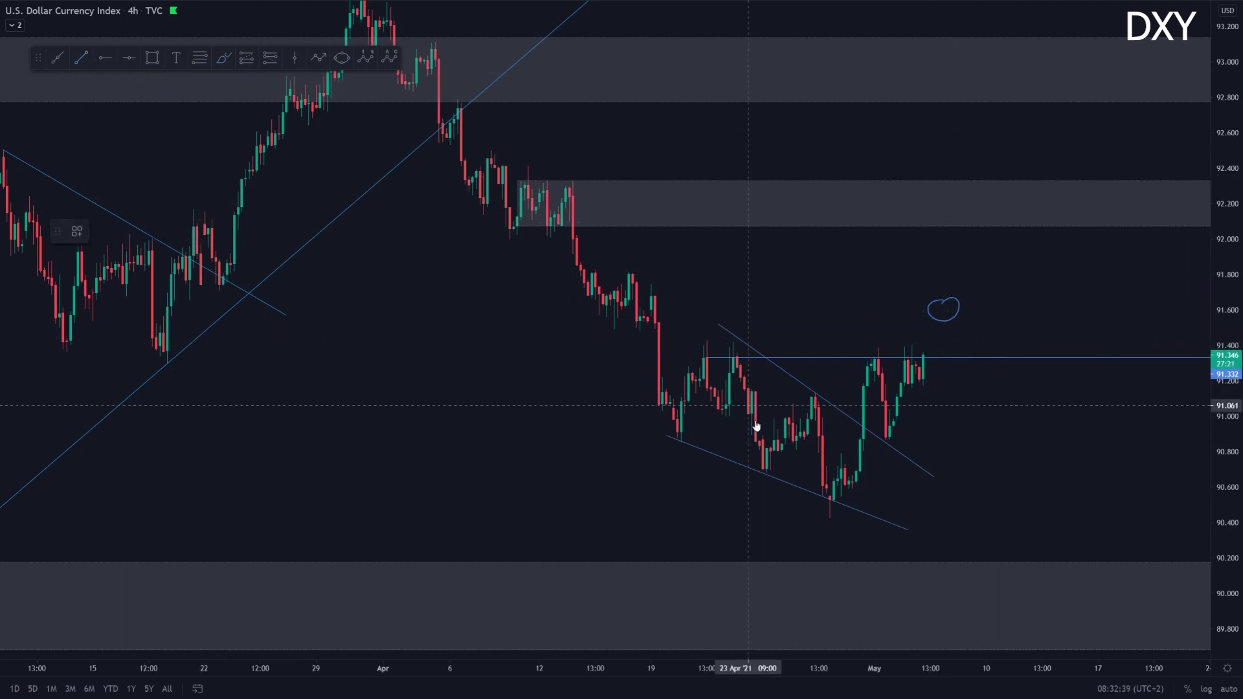
{"action": "left_click", "coordinate": [826, 522]}
{"action": "left_click", "coordinate": [1055, 226]}
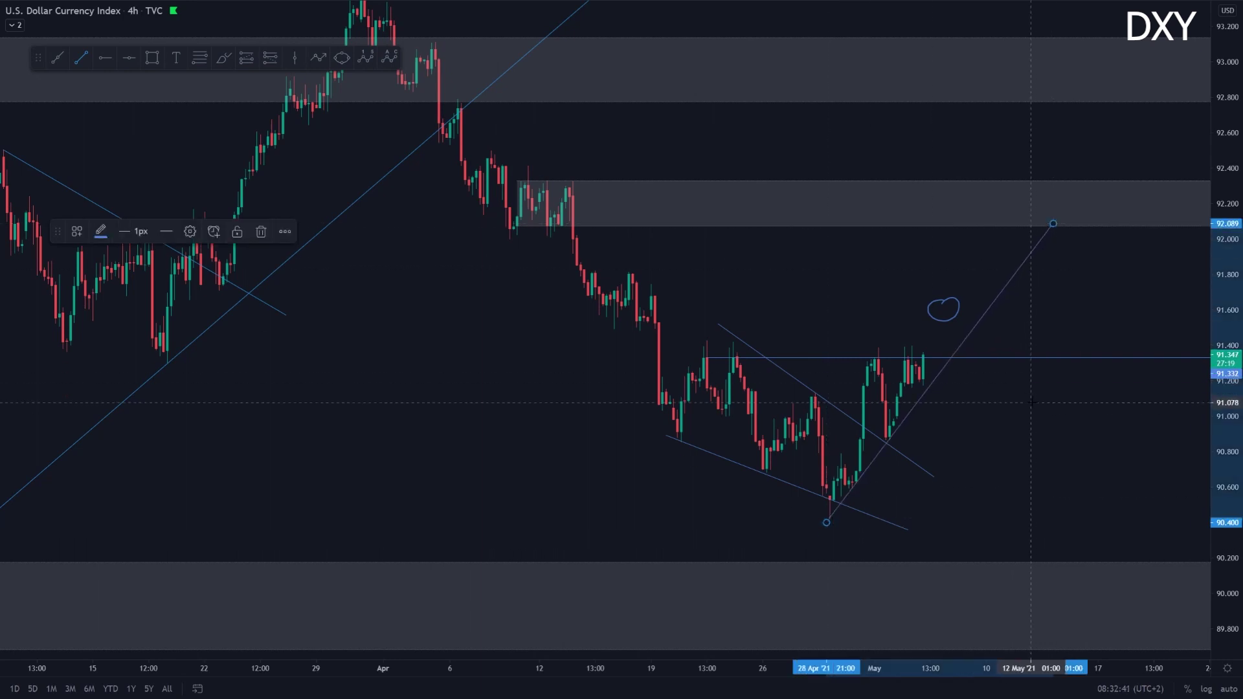
{"action": "left_click", "coordinate": [883, 498]}
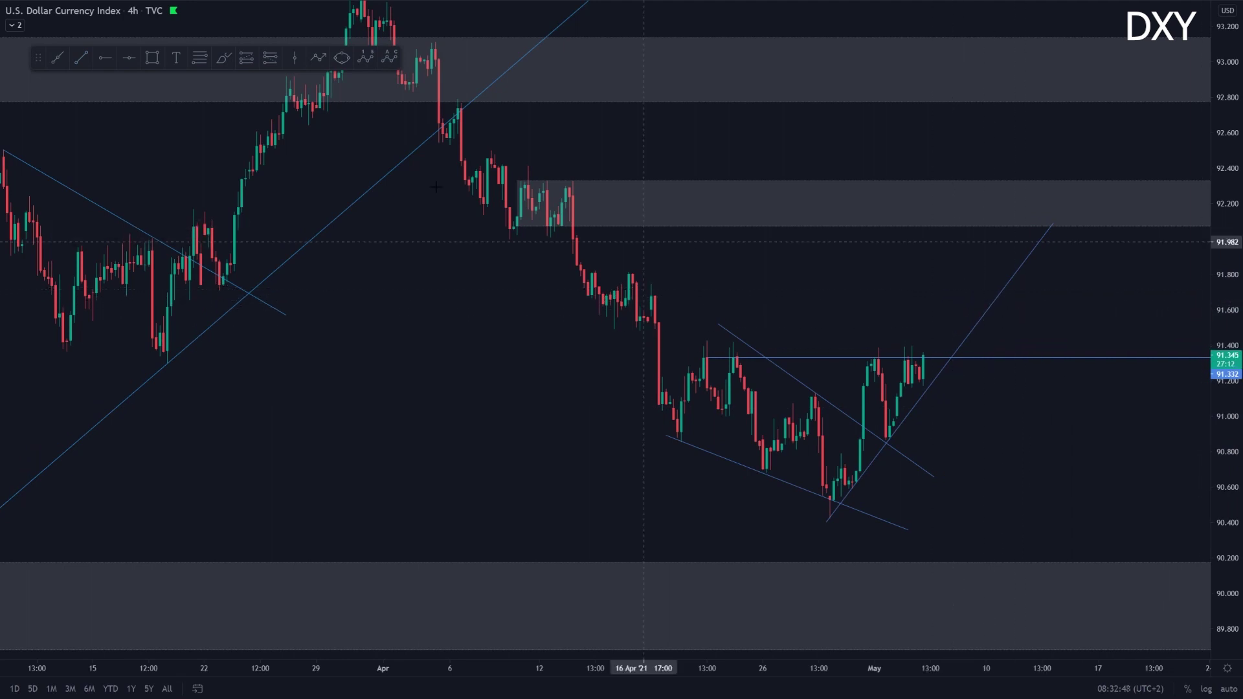
{"action": "left_click_drag", "start_coordinate": [880, 435], "coordinate": [979, 435]}
{"action": "key", "text": "Escape"}
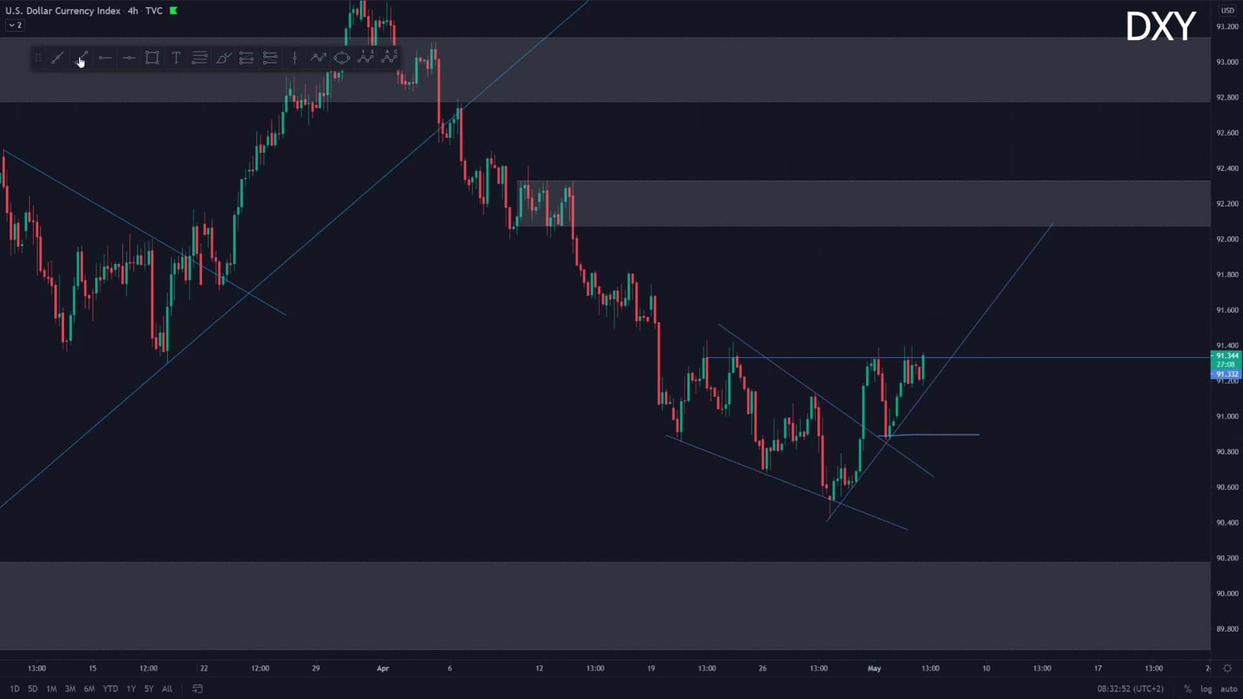
Draw an upper rising trend line from 91.102 on 27 April along the recent swing highs, extending past the latest candle.
{"action": "left_click", "coordinate": [801, 396]}
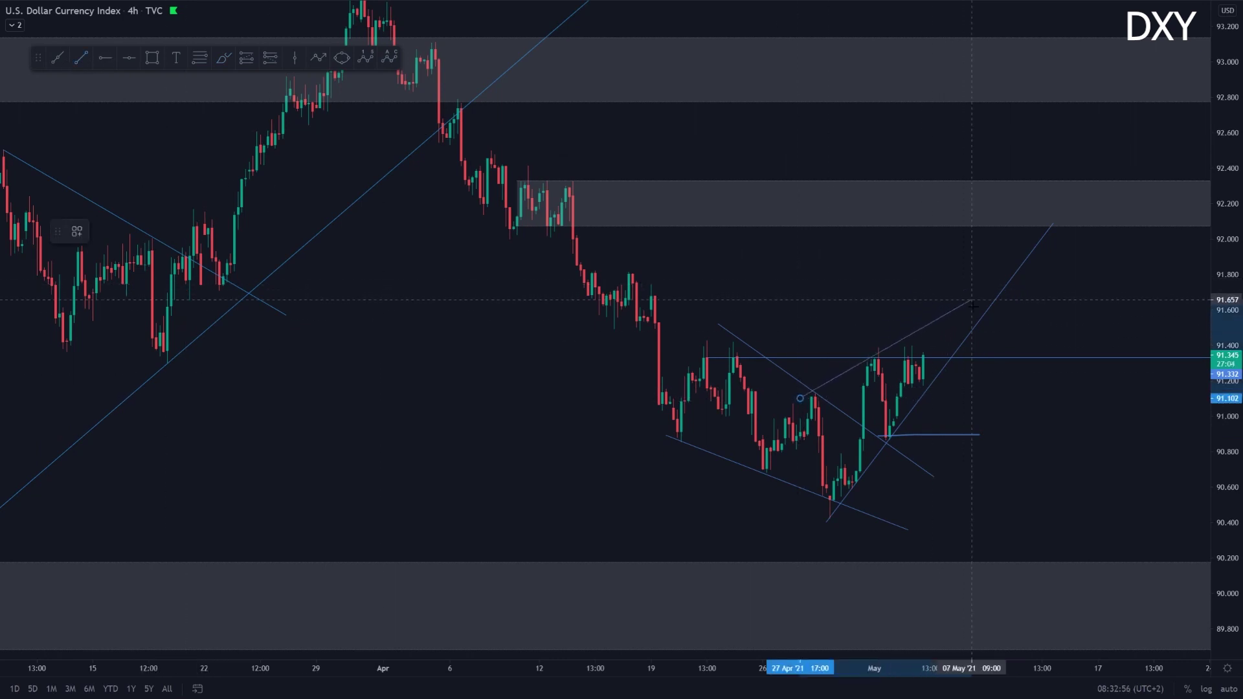
{"action": "left_click", "coordinate": [967, 305]}
{"action": "left_click", "coordinate": [878, 312]}
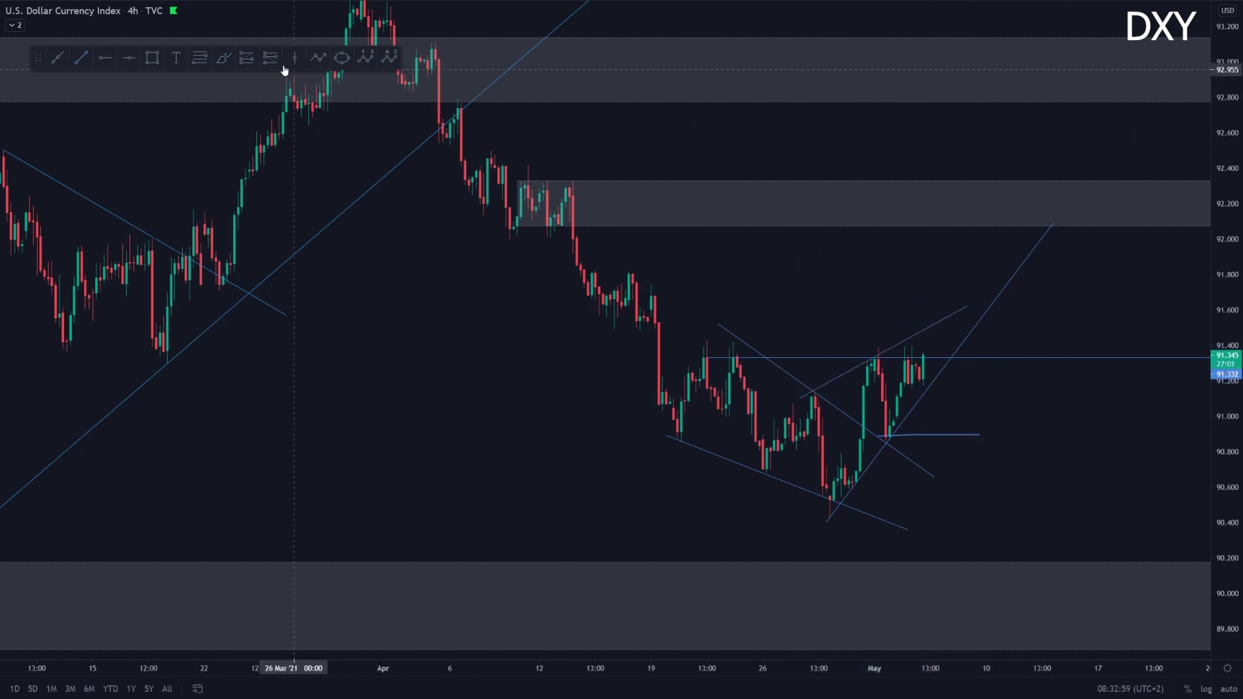
Brush a projected path up to the upper trend line, down through the early-May low, back to retest it, and into the lower zone, circling both turns.
{"action": "left_click", "coordinate": [223, 58]}
{"action": "left_click_drag", "start_coordinate": [926, 360], "coordinate": [934, 325]}
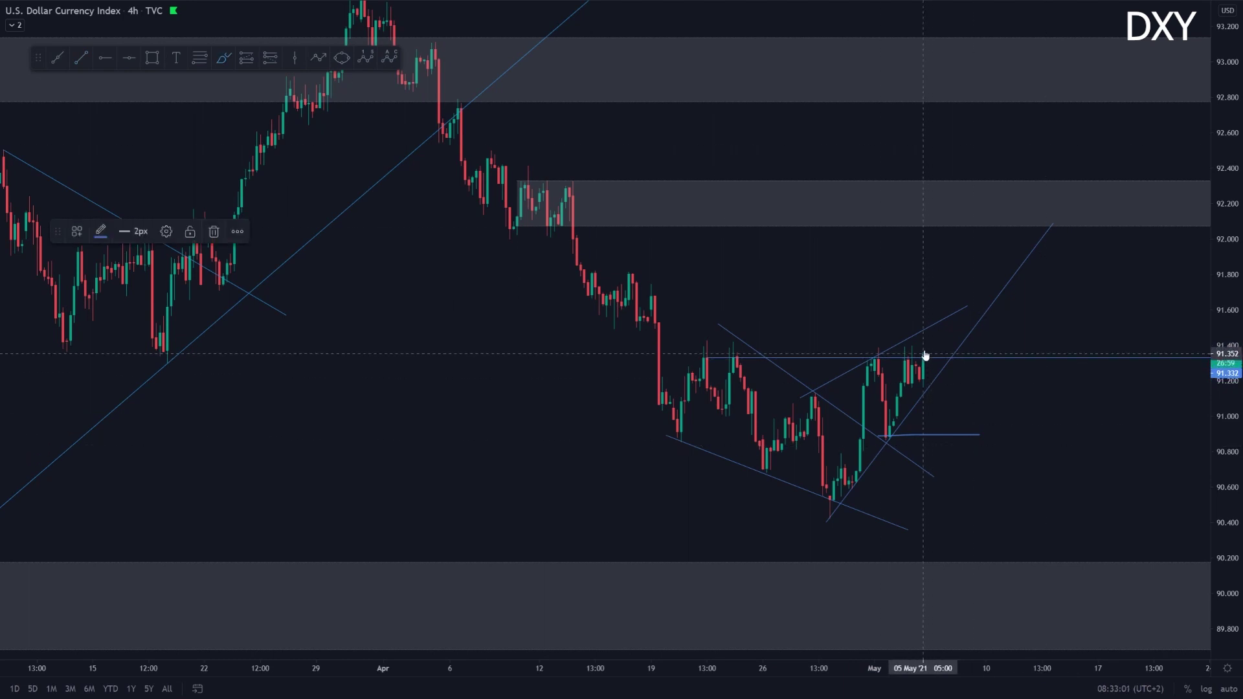
{"action": "mouse_move", "coordinate": [862, 344]}
{"action": "left_mouse_down"}
{"action": "mouse_move", "coordinate": [993, 344]}
{"action": "mouse_move", "coordinate": [941, 352]}
{"action": "mouse_move", "coordinate": [975, 472]}
{"action": "mouse_move", "coordinate": [1001, 440]}
{"action": "left_mouse_up"}
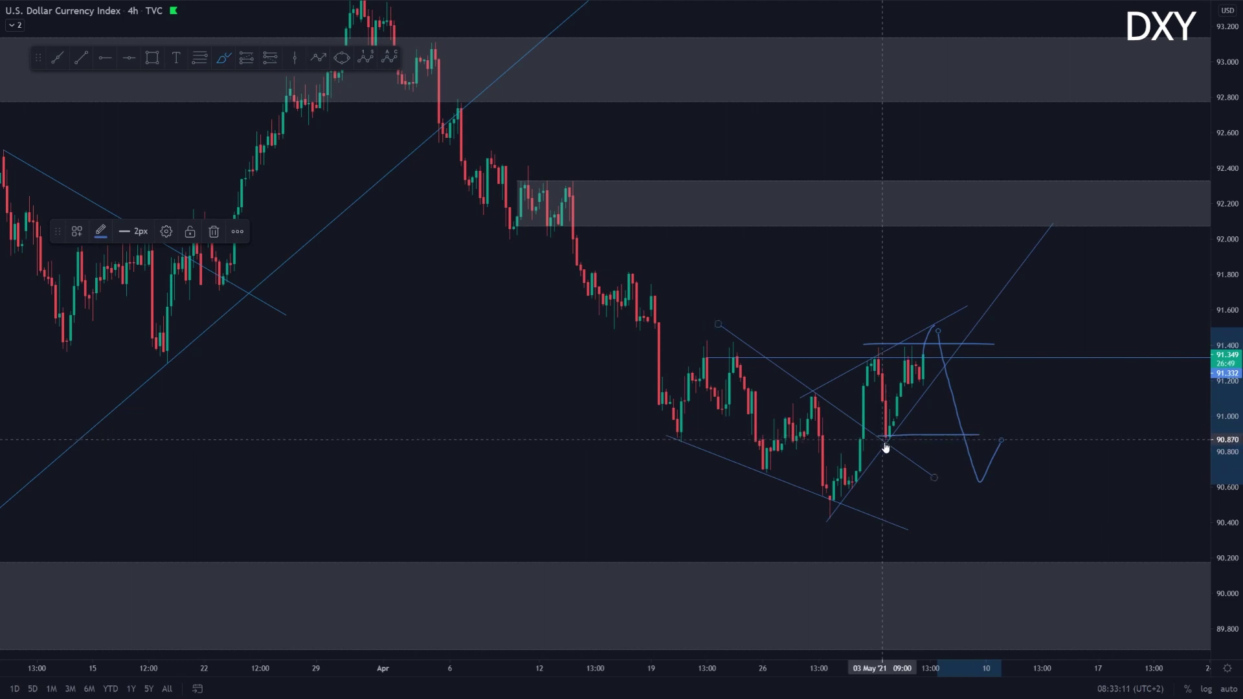
{"action": "mouse_move", "coordinate": [989, 479]}
{"action": "left_mouse_down"}
{"action": "mouse_move", "coordinate": [965, 480]}
{"action": "mouse_move", "coordinate": [991, 474]}
{"action": "left_mouse_up"}
{"action": "mouse_move", "coordinate": [1010, 430]}
{"action": "left_mouse_down"}
{"action": "mouse_move", "coordinate": [989, 426]}
{"action": "mouse_move", "coordinate": [1046, 561]}
{"action": "left_mouse_up"}
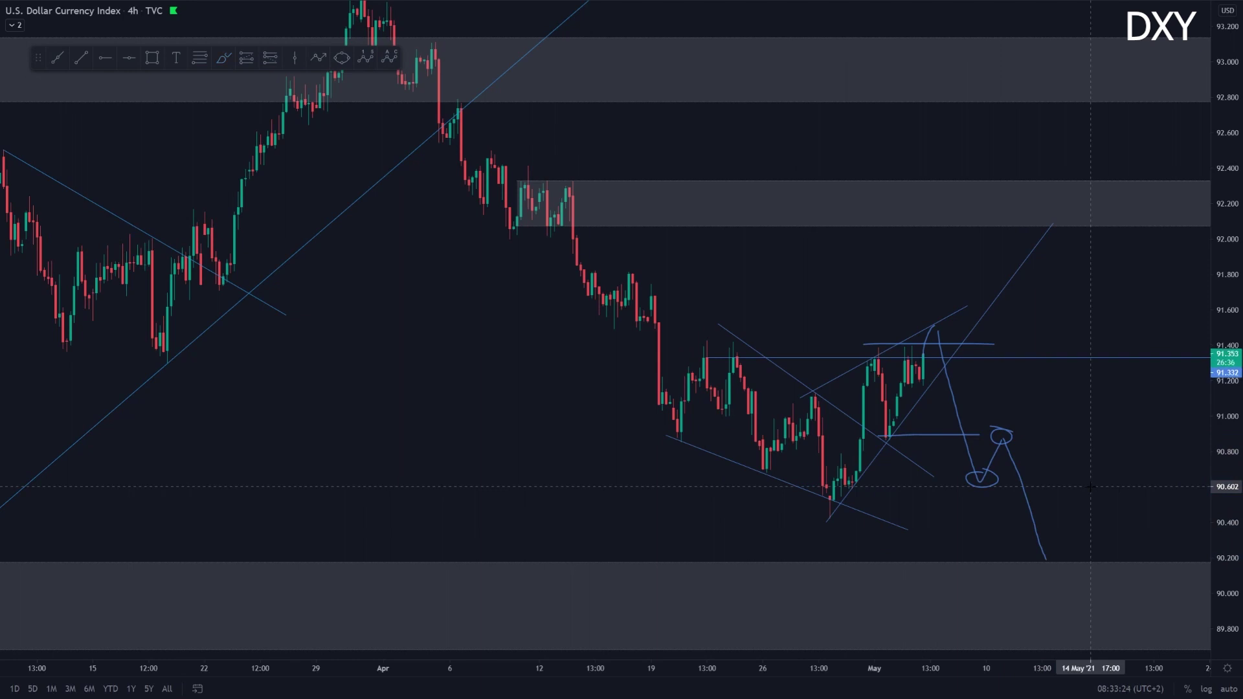
Switch the chart to the OANDA:AUDUSD symbol.
{"action": "right_click", "coordinate": [1072, 305]}
{"action": "key", "text": "Escape"}
{"action": "type", "text": "OANDA:AUDUSD"}
{"action": "key", "text": "Return"}
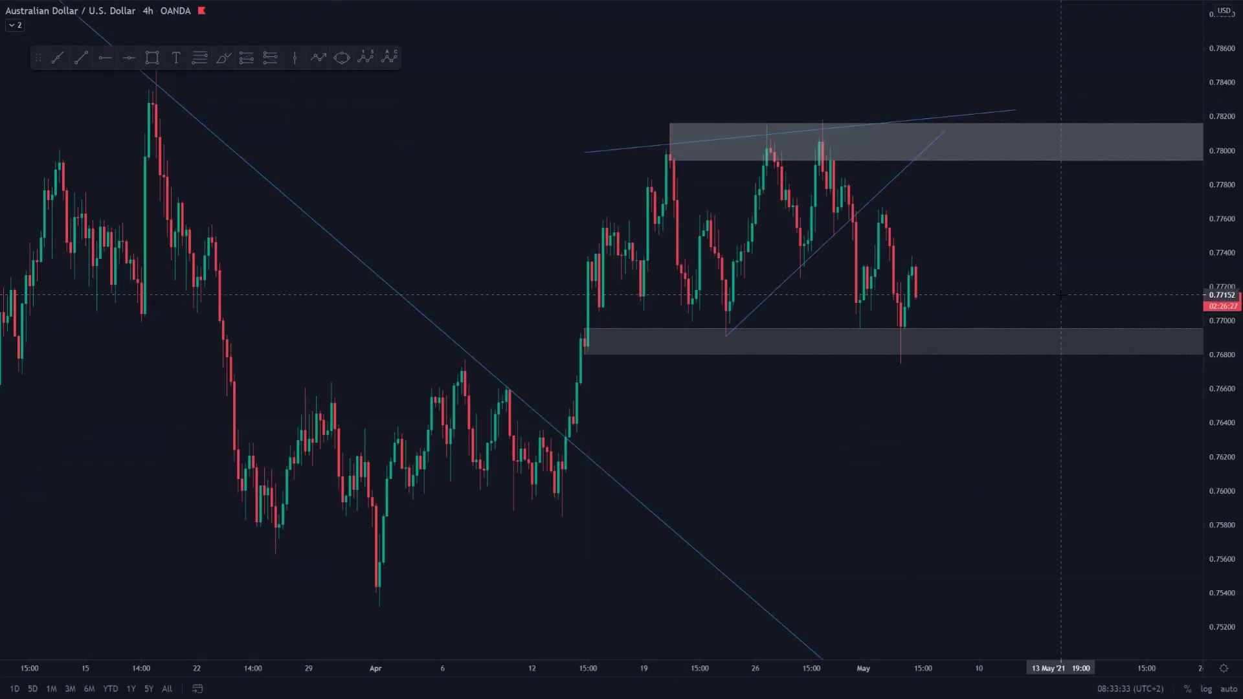
Add a horizontal ray at 0.77668 from the 3 May swing high.
{"action": "scroll", "coordinate": [1060, 294], "scroll_direction": "down", "scroll_amount": 4}
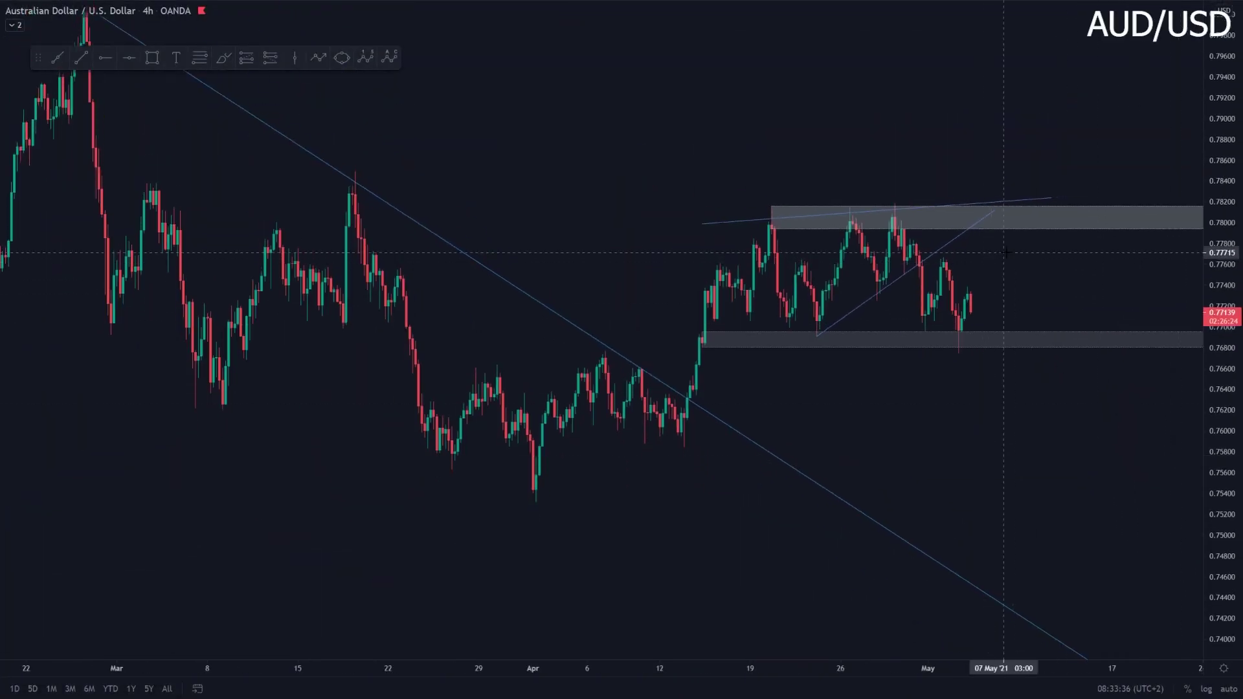
{"action": "left_click", "coordinate": [109, 61]}
{"action": "left_click", "coordinate": [927, 265]}
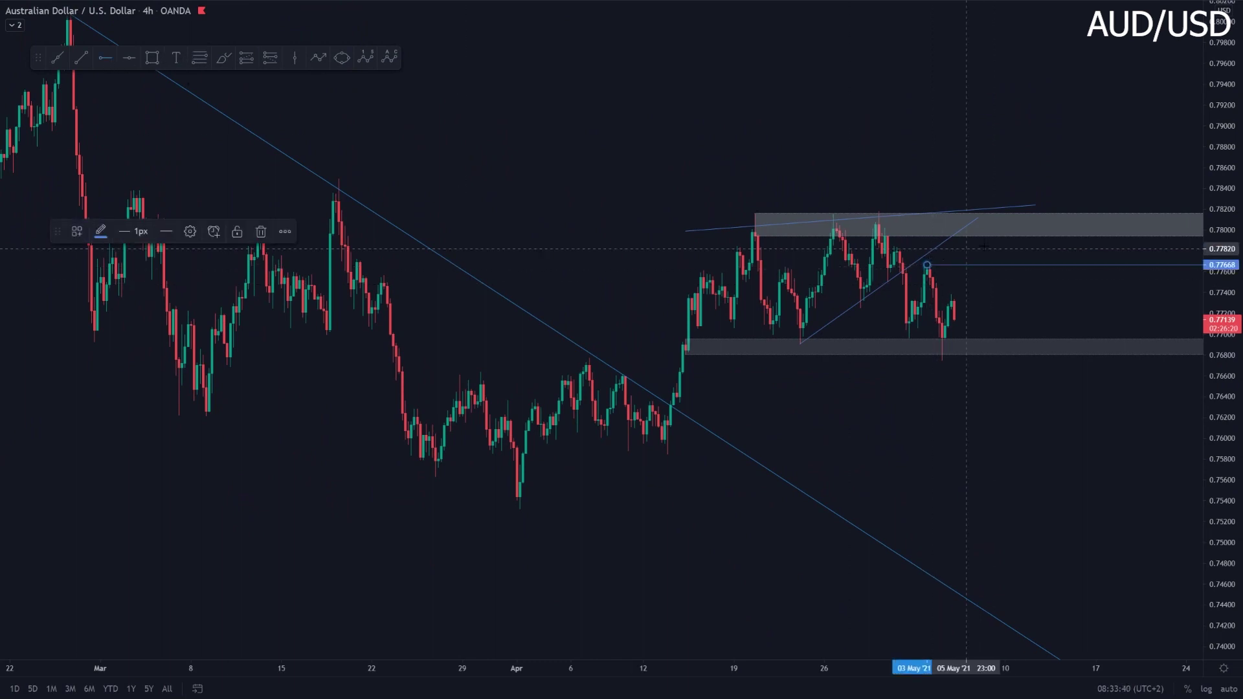
{"action": "left_click", "coordinate": [1100, 281]}
{"action": "left_click_drag", "start_coordinate": [1214, 352], "coordinate": [1212, 265]}
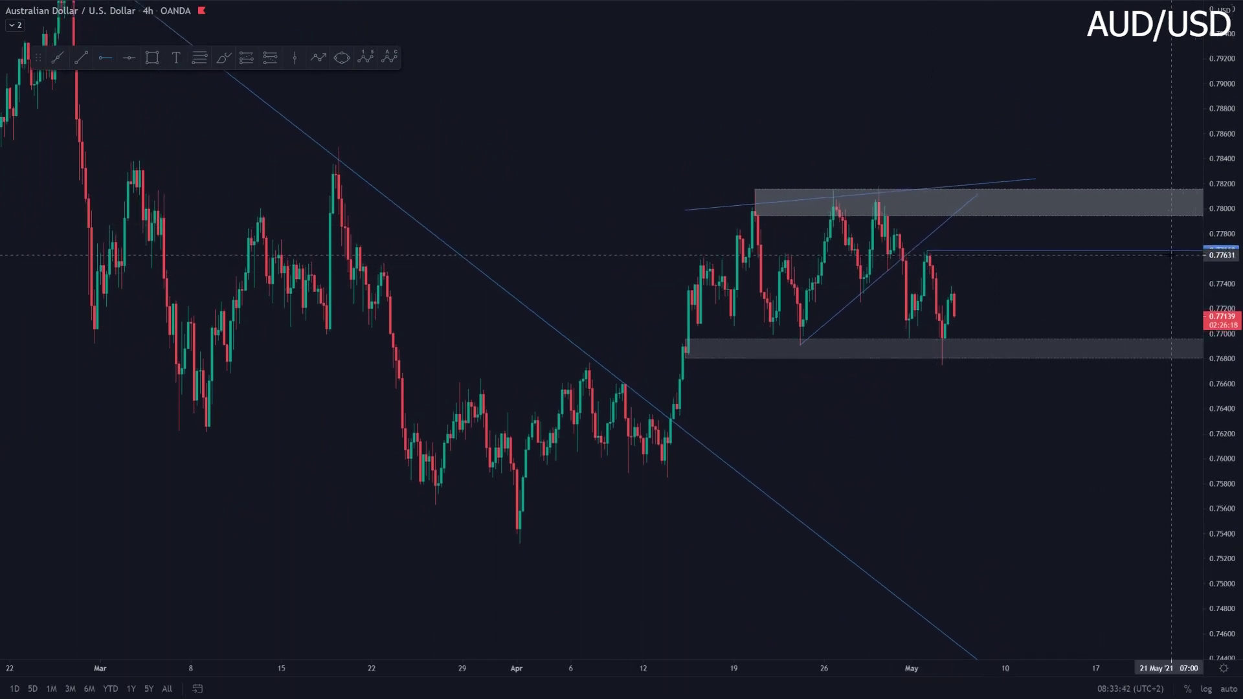
Delete the two old rising trend lines around the late-April highs and lows, keeping the long descending one.
{"action": "left_click", "coordinate": [225, 58]}
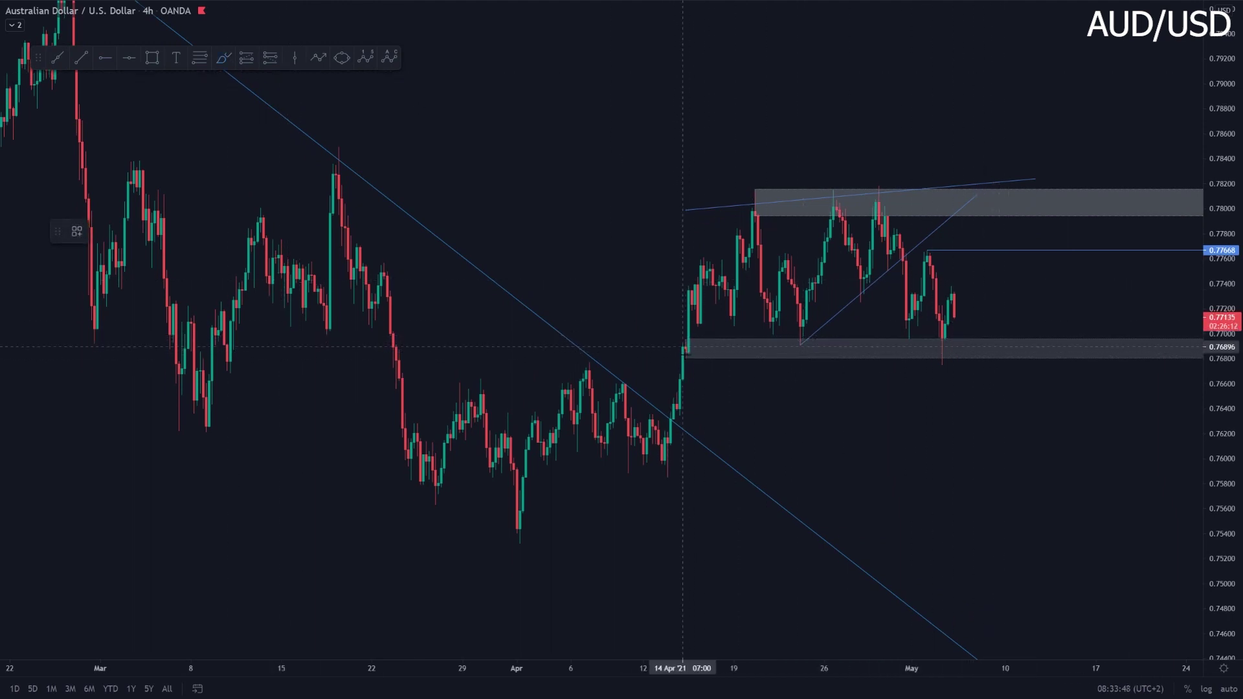
{"action": "left_click", "coordinate": [1013, 296]}
{"action": "scroll", "coordinate": [894, 226], "scroll_direction": "up", "scroll_amount": 1}
{"action": "left_click", "coordinate": [907, 239]}
{"action": "key", "text": "Delete"}
{"action": "left_click", "coordinate": [666, 210]}
{"action": "key", "text": "Delete"}
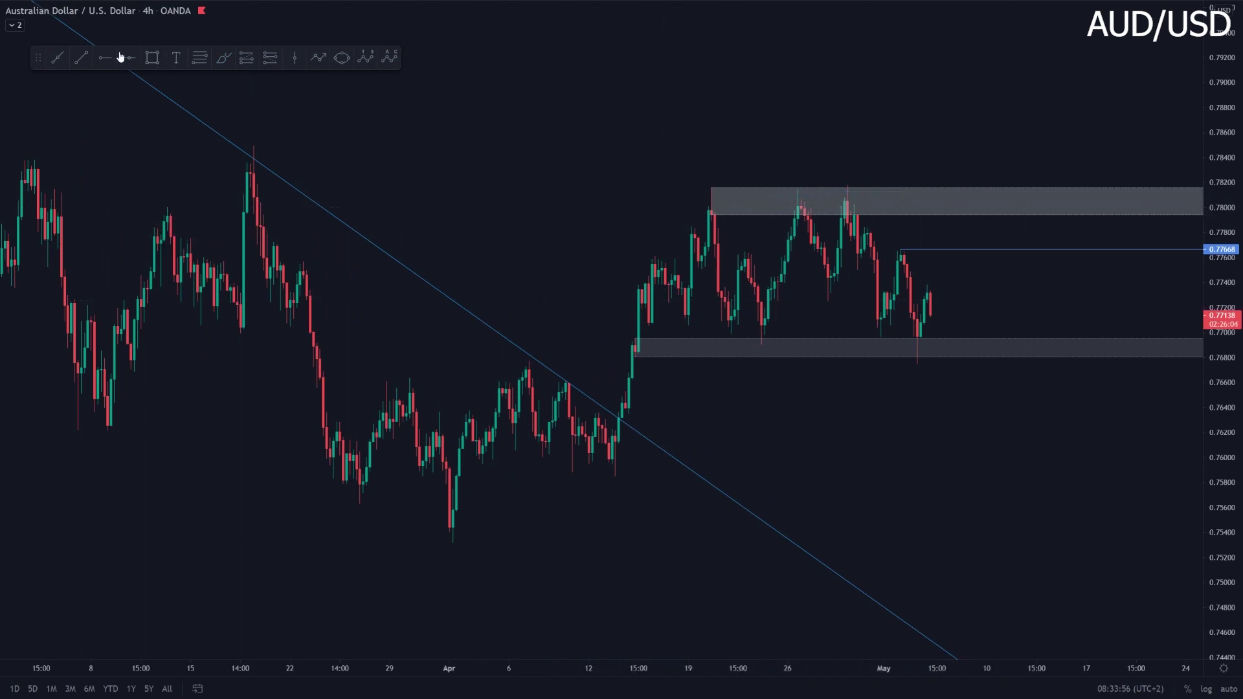
Draw a falling wedge with an upper trend line from 0.78238 on 28 April and a lower one from 0.77306, converging past current price.
{"action": "left_click", "coordinate": [81, 58]}
{"action": "left_click", "coordinate": [841, 179]}
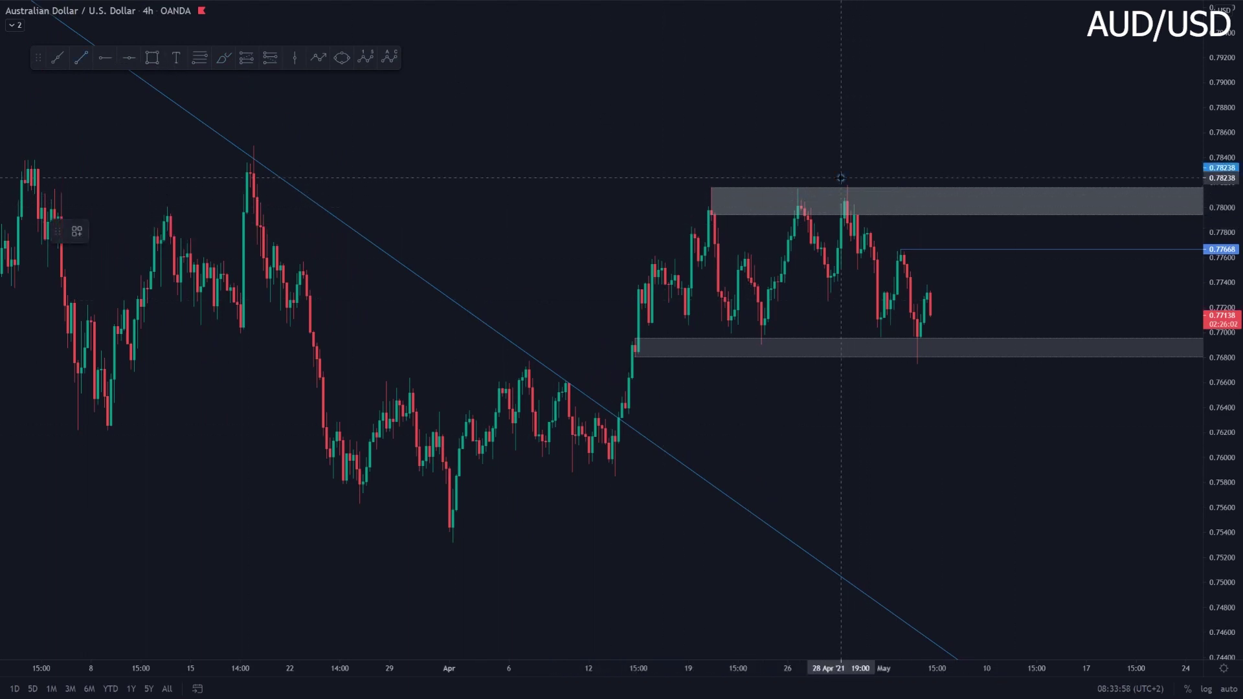
{"action": "left_click", "coordinate": [1010, 383]}
{"action": "left_click", "coordinate": [814, 294]}
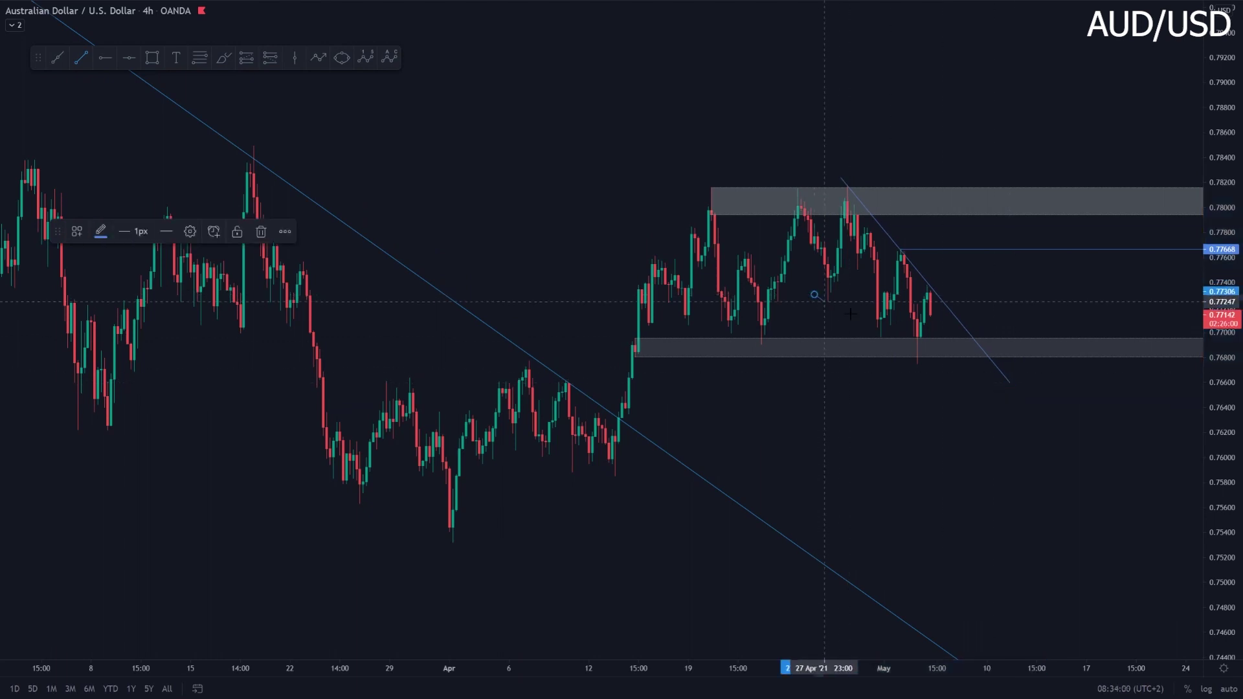
{"action": "left_click", "coordinate": [997, 386]}
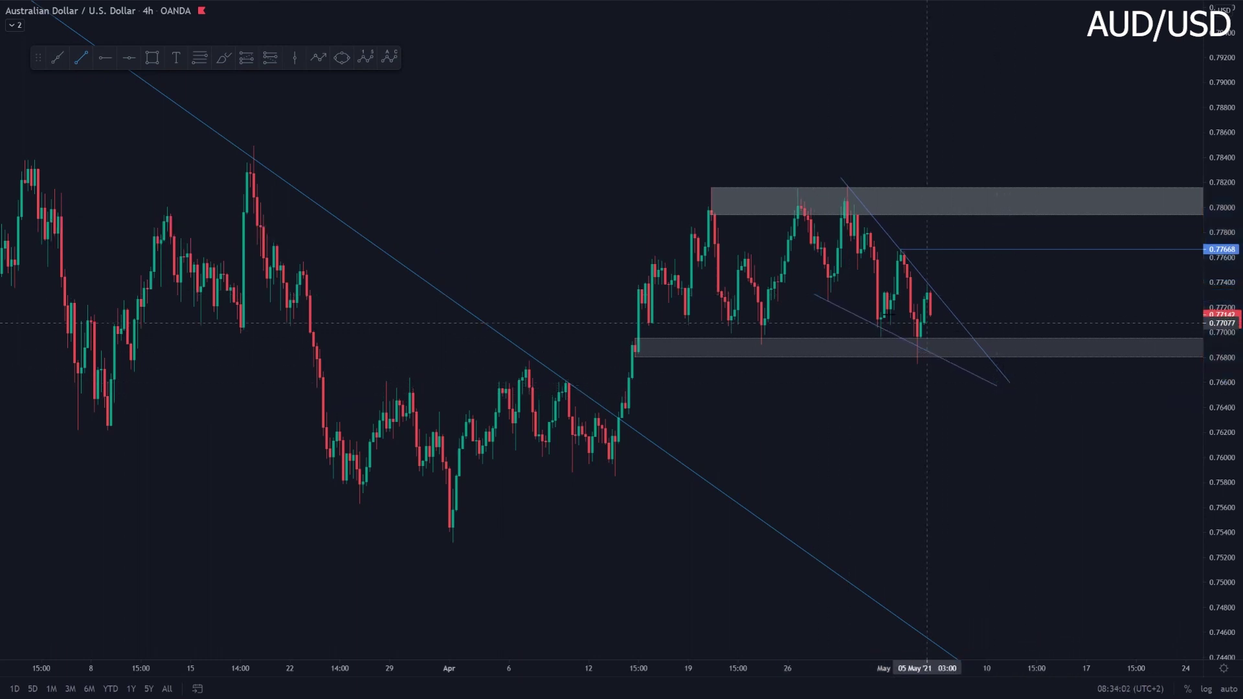
Delete the upper grey resistance zone above the late-April highs.
{"action": "left_click", "coordinate": [225, 59]}
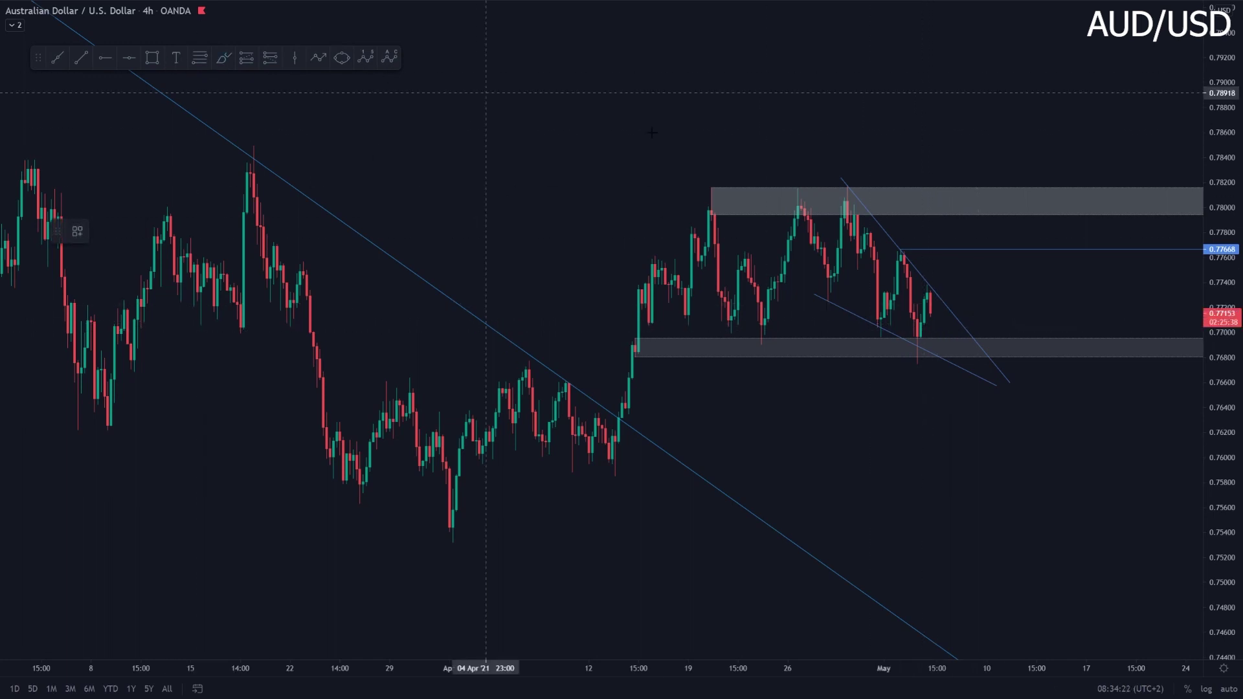
{"action": "left_click", "coordinate": [718, 188]}
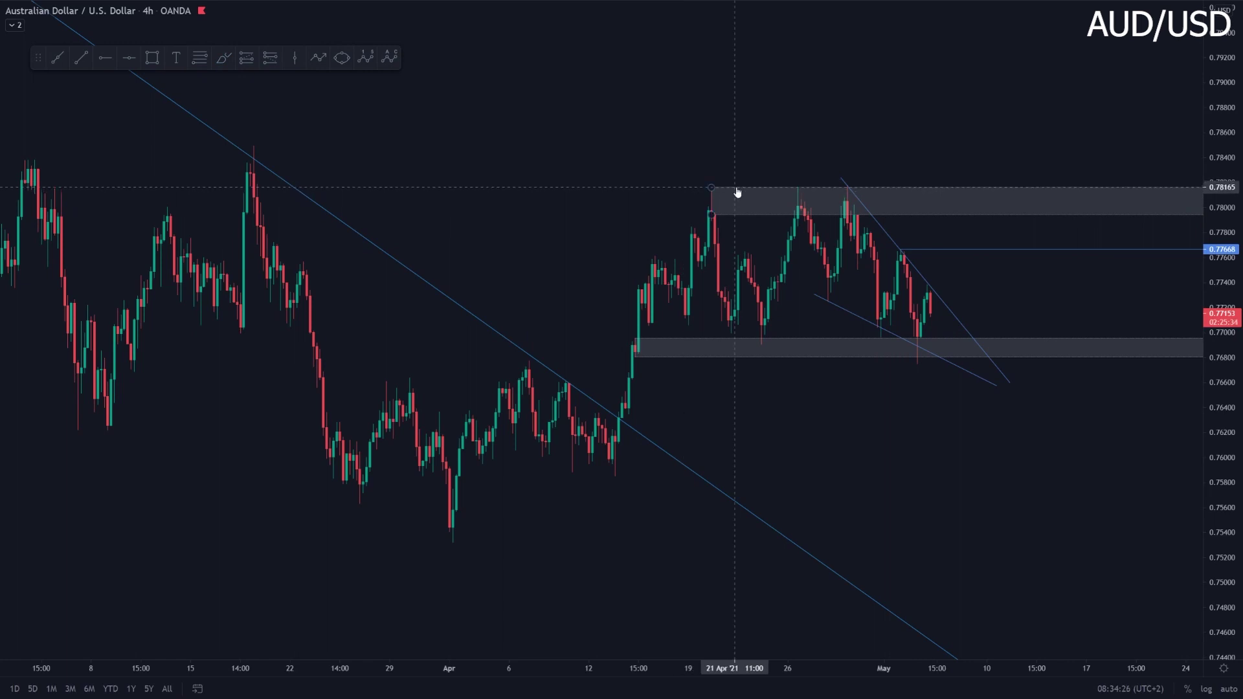
{"action": "key", "text": "Delete"}
Brush a bullish path breaking above the 0.77668 ray, retesting it and climbing to about 0.786, and circle the 3 May high.
{"action": "left_click", "coordinate": [220, 58]}
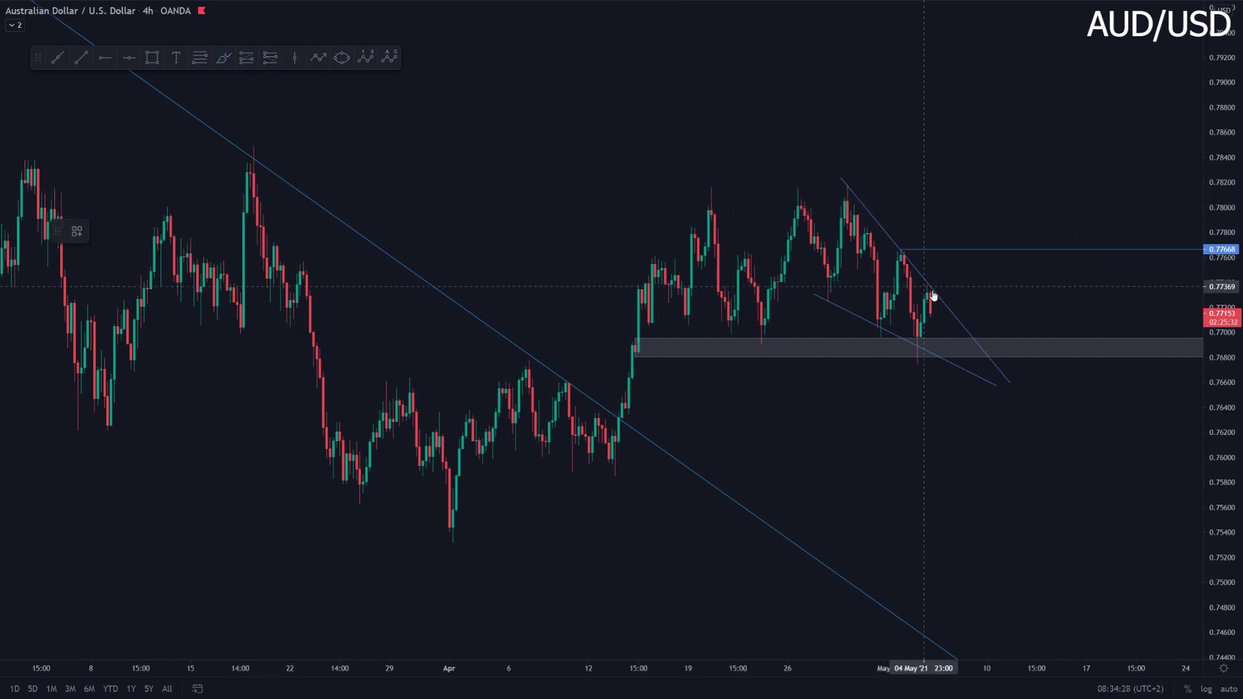
{"action": "left_click_drag", "start_coordinate": [931, 315], "coordinate": [980, 204]}
{"action": "left_click_drag", "start_coordinate": [913, 243], "coordinate": [900, 242]}
{"action": "mouse_move", "coordinate": [983, 197]}
{"action": "left_mouse_down"}
{"action": "mouse_move", "coordinate": [1000, 247]}
{"action": "mouse_move", "coordinate": [1059, 129]}
{"action": "left_mouse_up"}
{"action": "left_click", "coordinate": [1060, 169]}
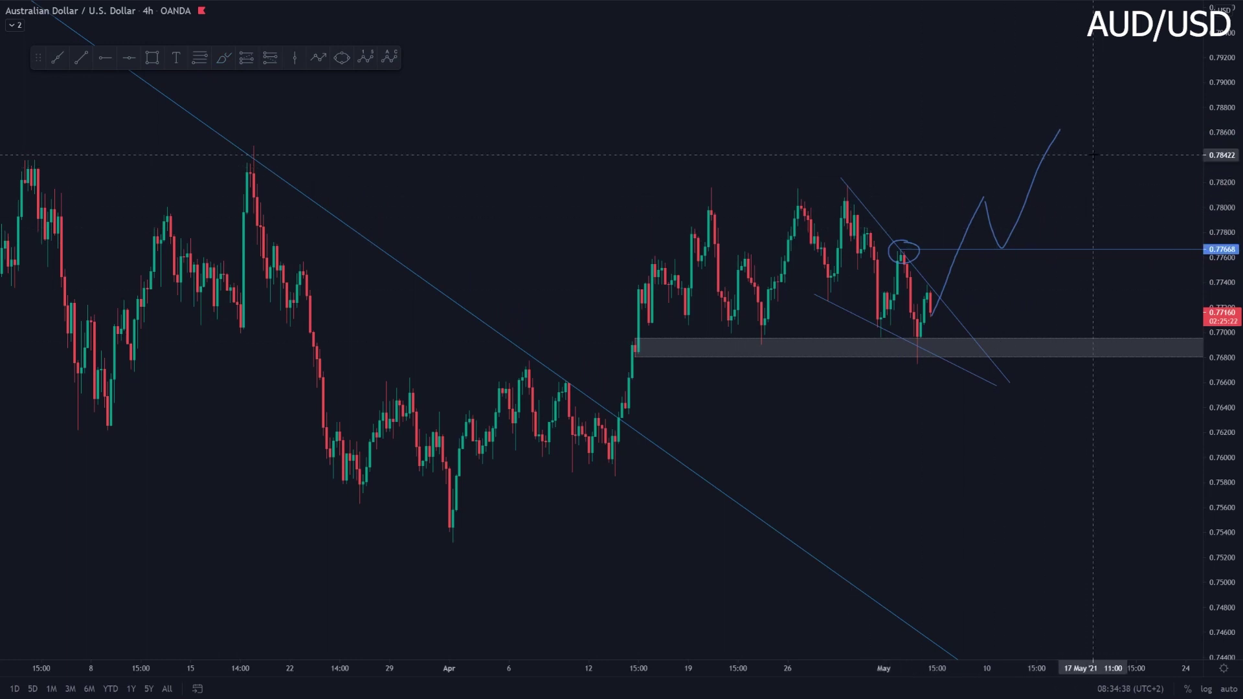
Brush a bearish path dropping below the grey support zone, retesting it and falling further, and circle the latest low.
{"action": "left_click", "coordinate": [223, 59]}
{"action": "mouse_move", "coordinate": [923, 348]}
{"action": "left_mouse_down"}
{"action": "mouse_move", "coordinate": [926, 337]}
{"action": "mouse_move", "coordinate": [944, 435]}
{"action": "mouse_move", "coordinate": [976, 349]}
{"action": "mouse_move", "coordinate": [1027, 476]}
{"action": "left_mouse_up"}
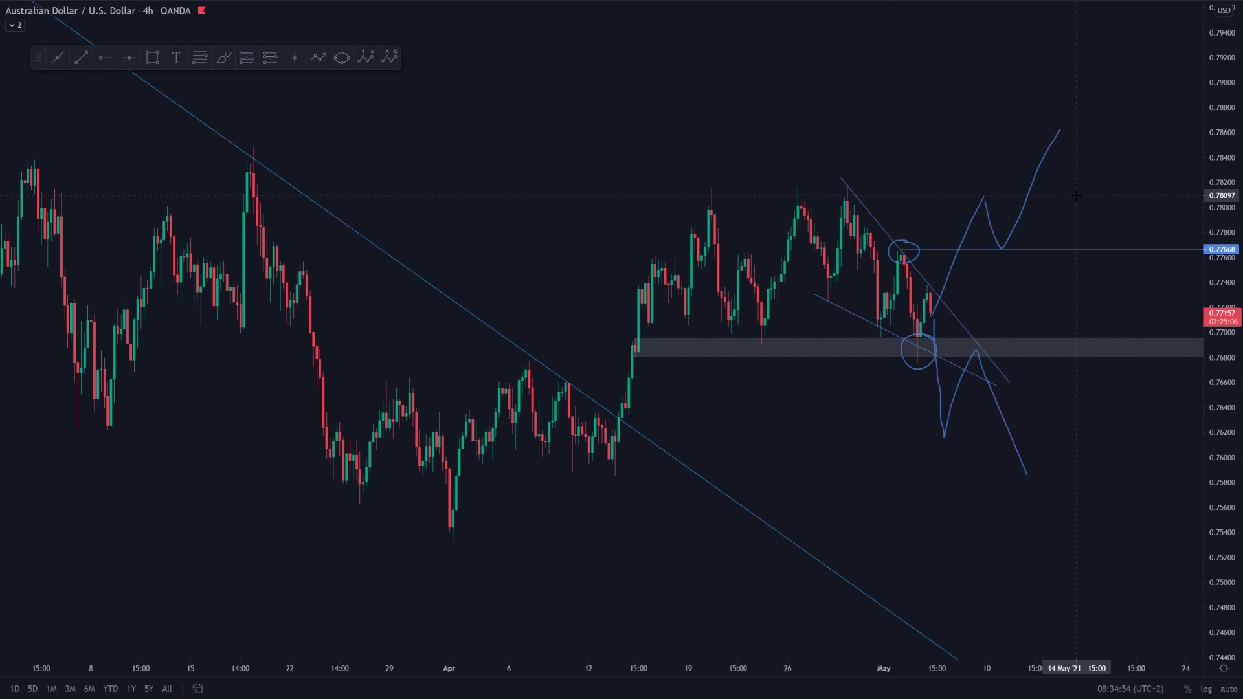
Switch the chart to EURUSD.
{"action": "type", "text": "EURUSD"}
{"action": "key", "text": "Return"}
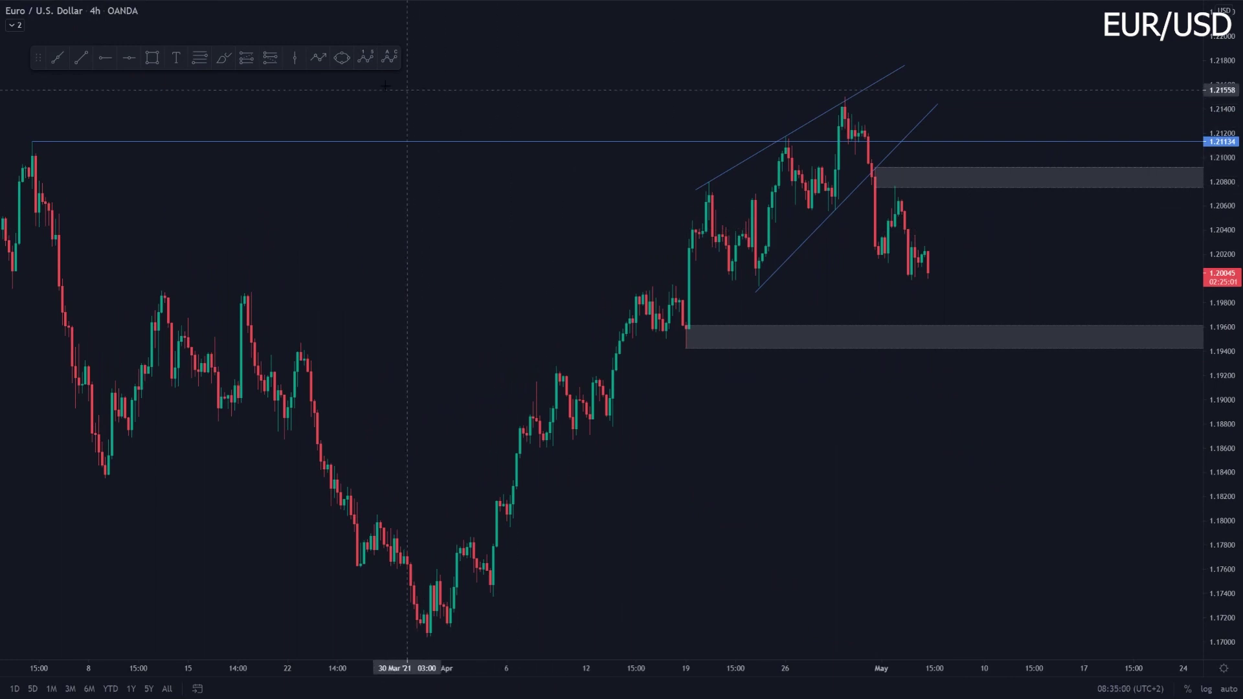
{"action": "left_click", "coordinate": [225, 59]}
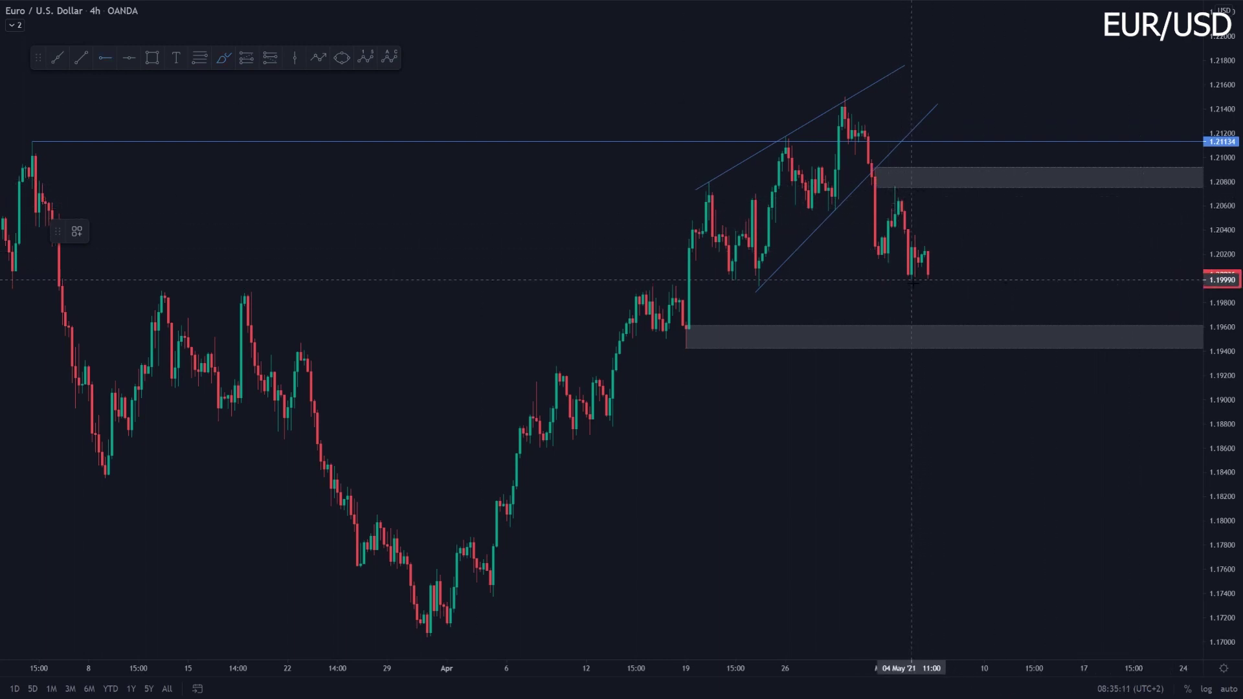
{"action": "left_click", "coordinate": [151, 59]}
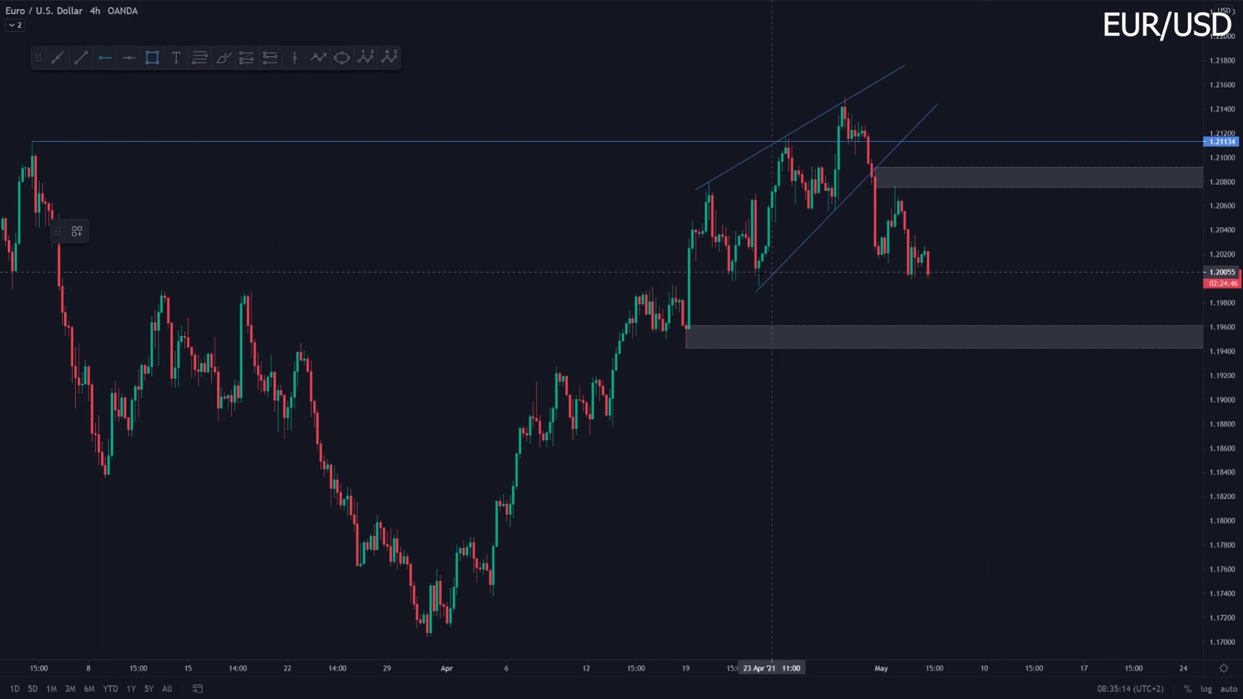
{"action": "left_click", "coordinate": [595, 265]}
{"action": "key", "text": "Escape"}
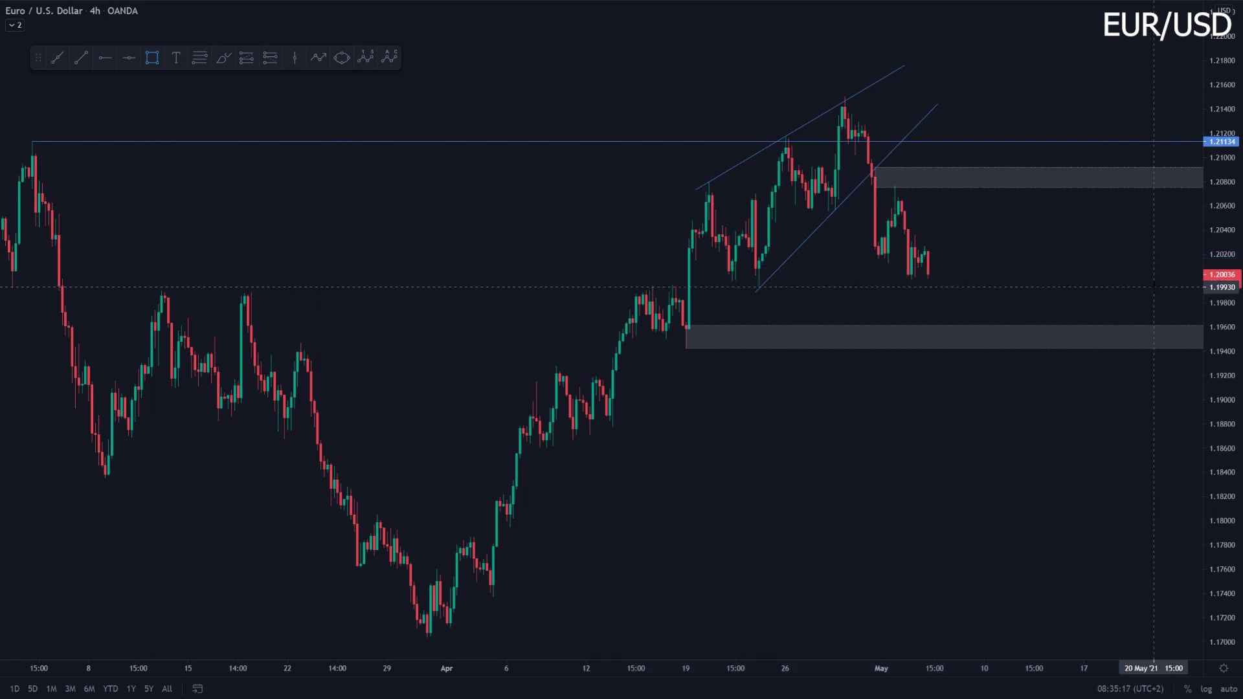
{"action": "left_click_drag", "start_coordinate": [962, 265], "coordinate": [964, 254]}
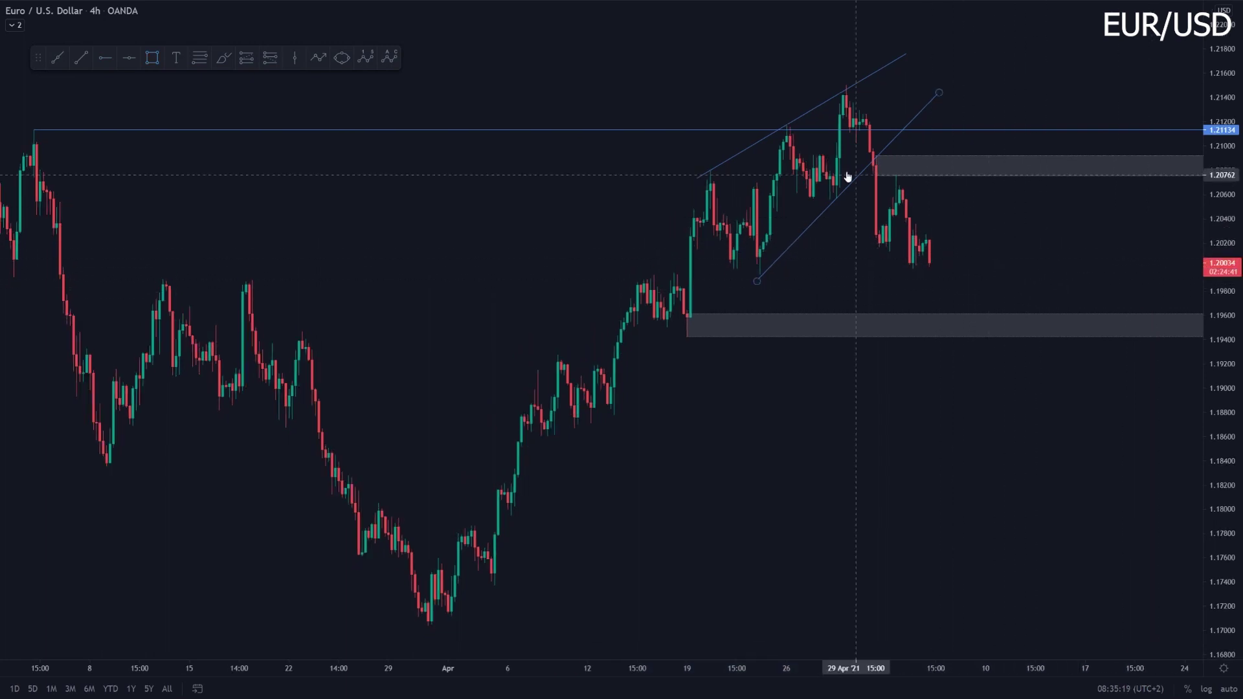
{"action": "left_click", "coordinate": [223, 64]}
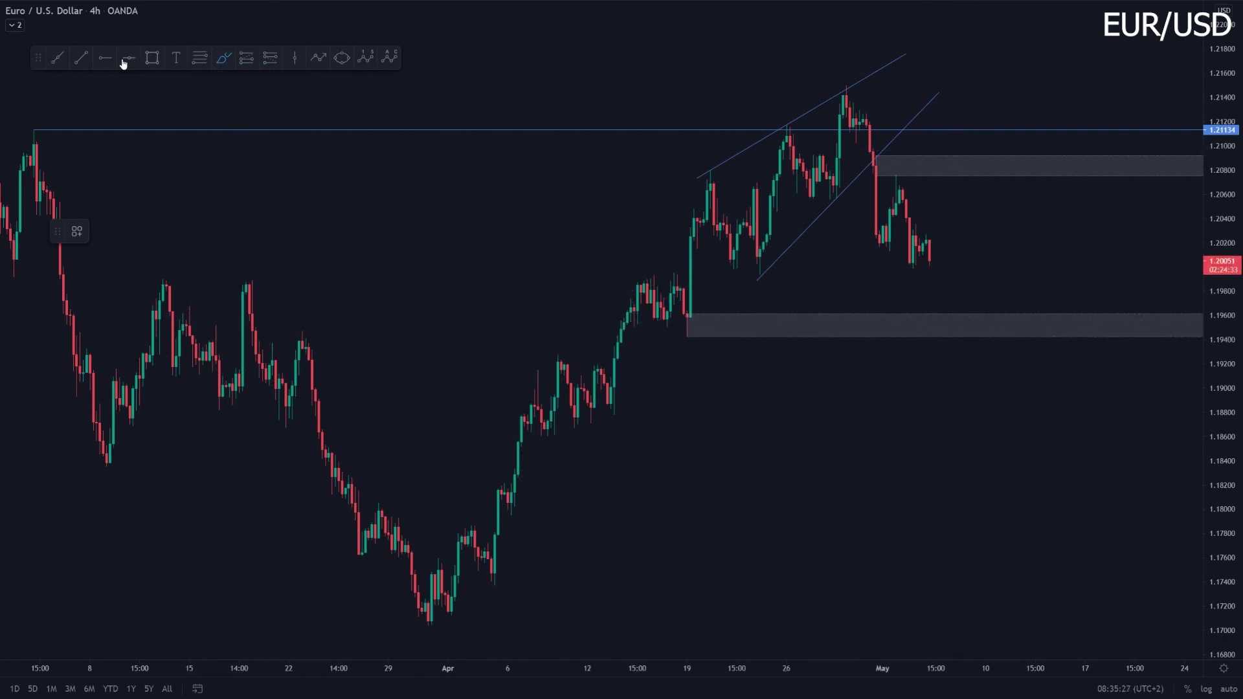
Draw a descending trend line from above the late-April peak to about 1.189 and align it with the falling highs.
{"action": "left_click", "coordinate": [74, 60]}
{"action": "left_click", "coordinate": [850, 71]}
{"action": "left_click", "coordinate": [1042, 403]}
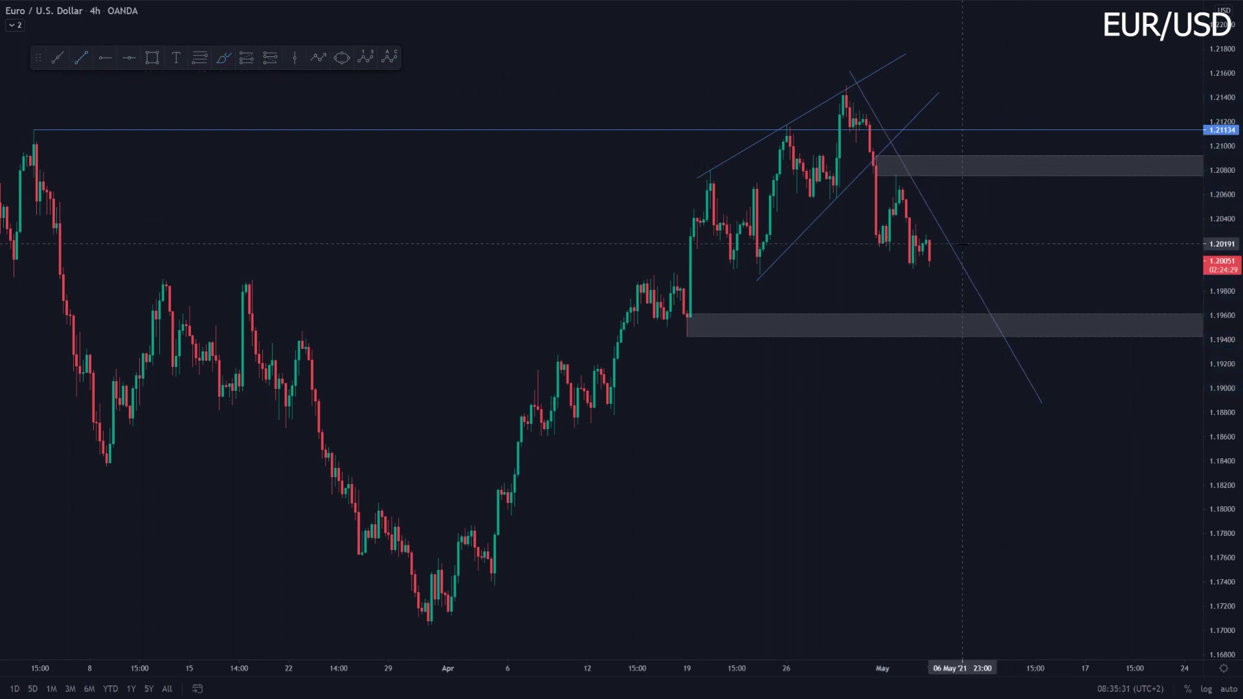
{"action": "mouse_move", "coordinate": [955, 253]}
{"action": "left_mouse_down"}
{"action": "mouse_move", "coordinate": [931, 307]}
{"action": "mouse_move", "coordinate": [950, 288]}
{"action": "mouse_move", "coordinate": [969, 338]}
{"action": "mouse_move", "coordinate": [1013, 234]}
{"action": "mouse_move", "coordinate": [1031, 271]}
{"action": "left_mouse_up"}
Brush a bullish path dipping into the lower grey zone, retesting a neckline near 1.199 and climbing to about 1.212, and circle the 19 April low.
{"action": "left_click", "coordinate": [223, 58]}
{"action": "left_click_drag", "start_coordinate": [925, 282], "coordinate": [1111, 279]}
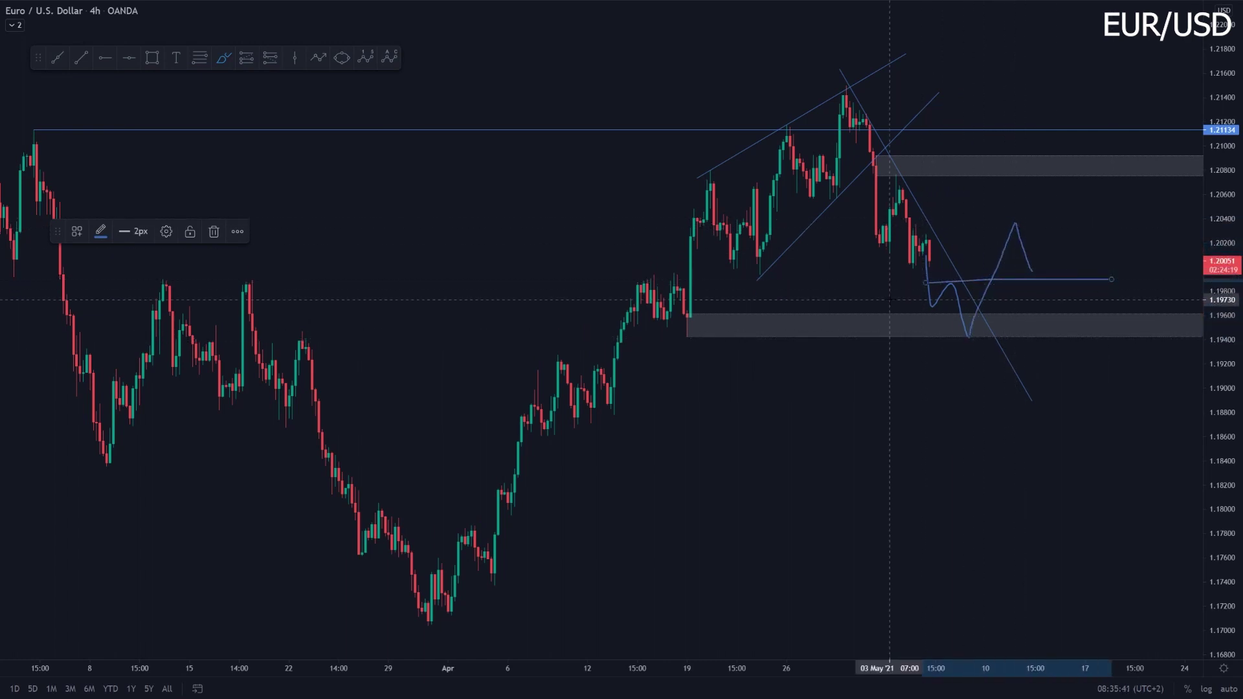
{"action": "mouse_move", "coordinate": [950, 275]}
{"action": "left_mouse_down"}
{"action": "mouse_move", "coordinate": [962, 280]}
{"action": "mouse_move", "coordinate": [1068, 118]}
{"action": "left_mouse_up"}
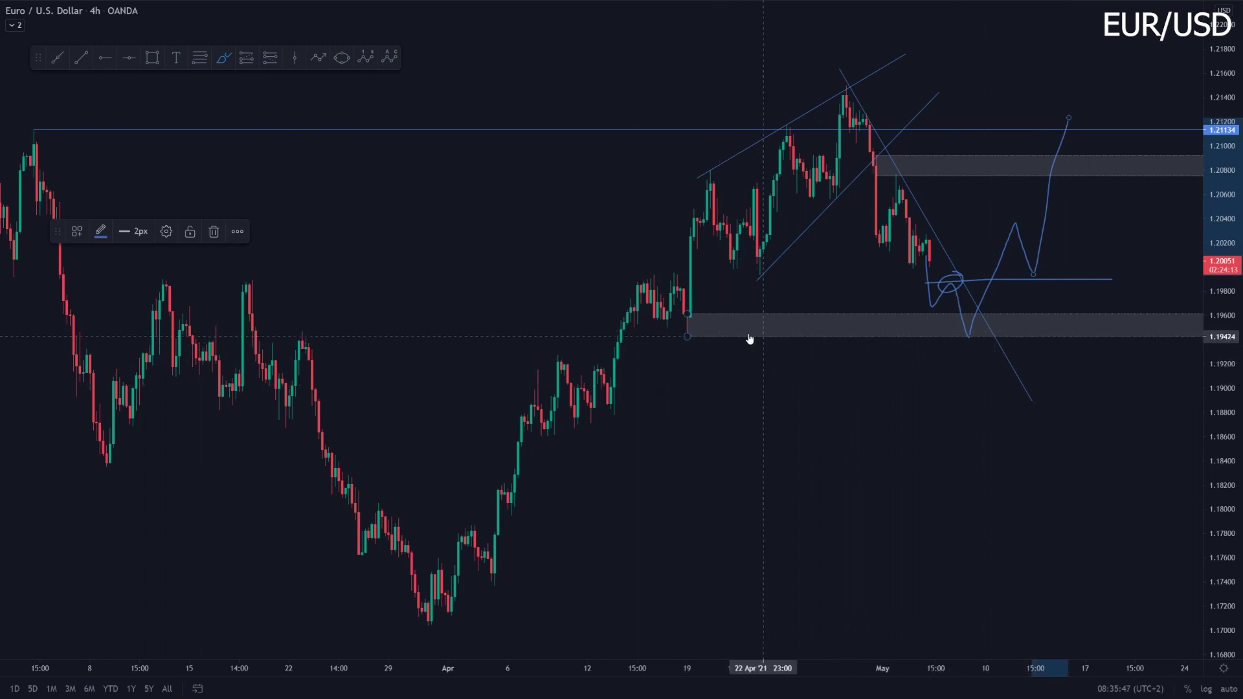
{"action": "mouse_move", "coordinate": [709, 310]}
{"action": "left_mouse_down"}
{"action": "mouse_move", "coordinate": [688, 345]}
{"action": "mouse_move", "coordinate": [713, 326]}
{"action": "mouse_move", "coordinate": [700, 307]}
{"action": "left_mouse_up"}
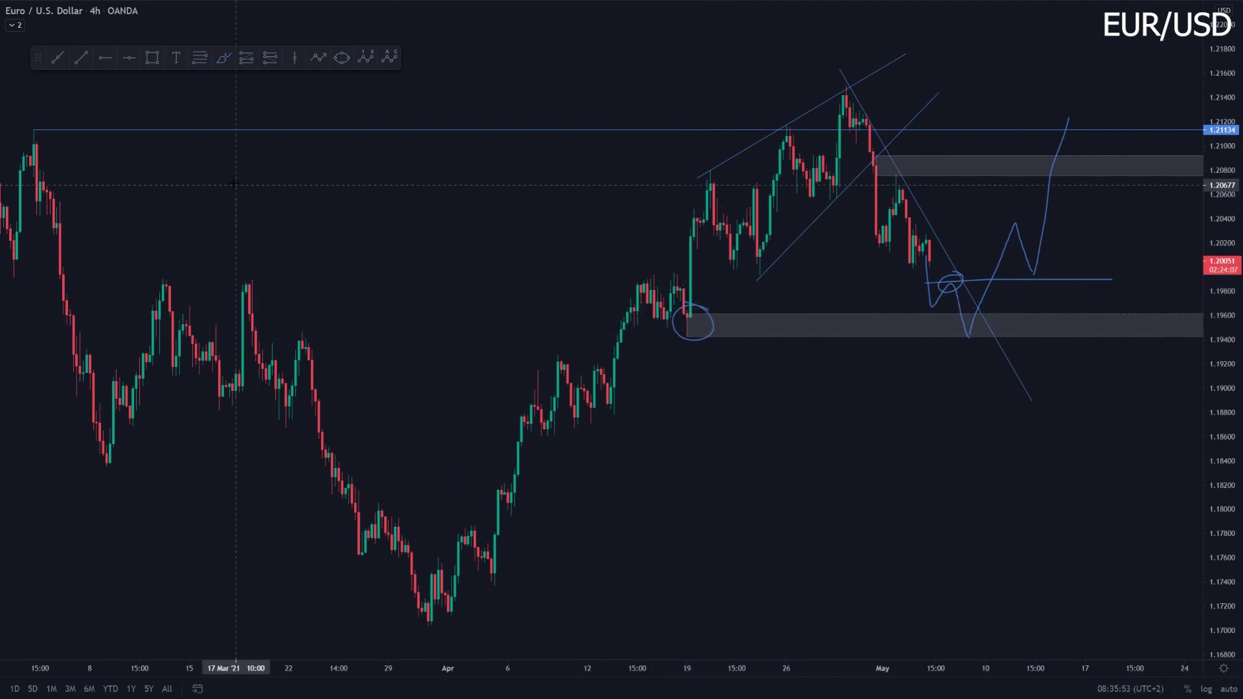
{"action": "left_click", "coordinate": [223, 58]}
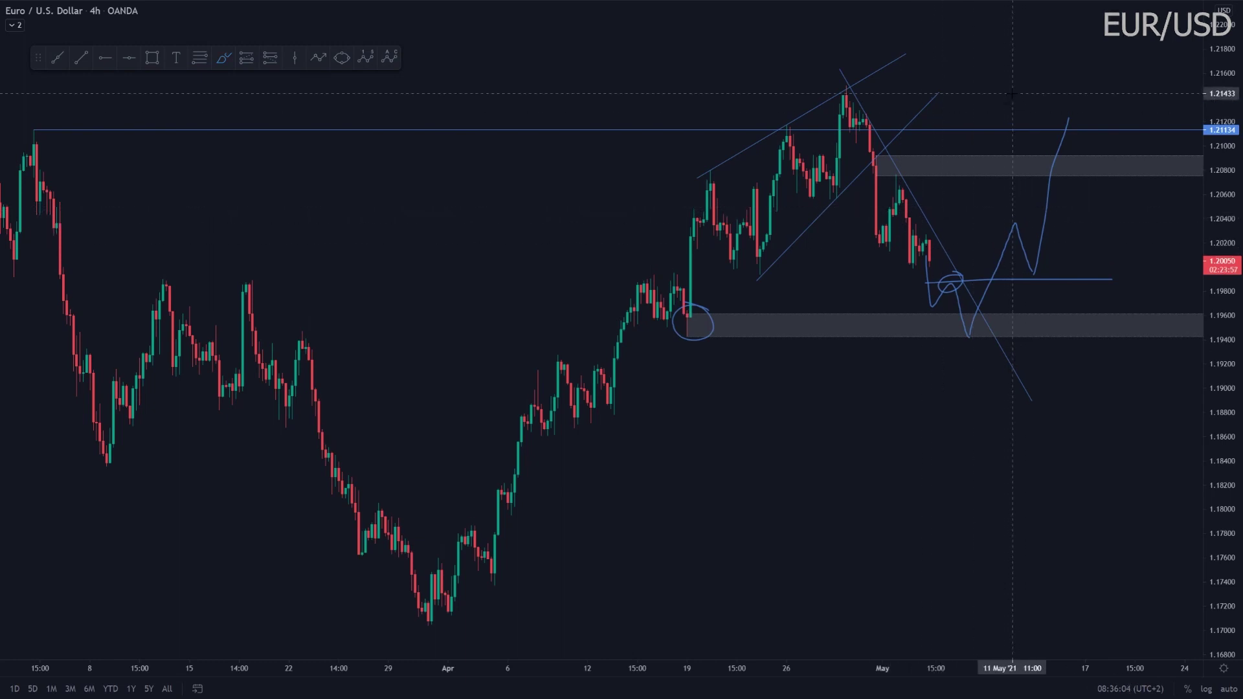
Switch the chart to GBPUSD and rescale it to show the full Fibonacci retracement with room for projections.
{"action": "type", "text": "GBPUSD"}
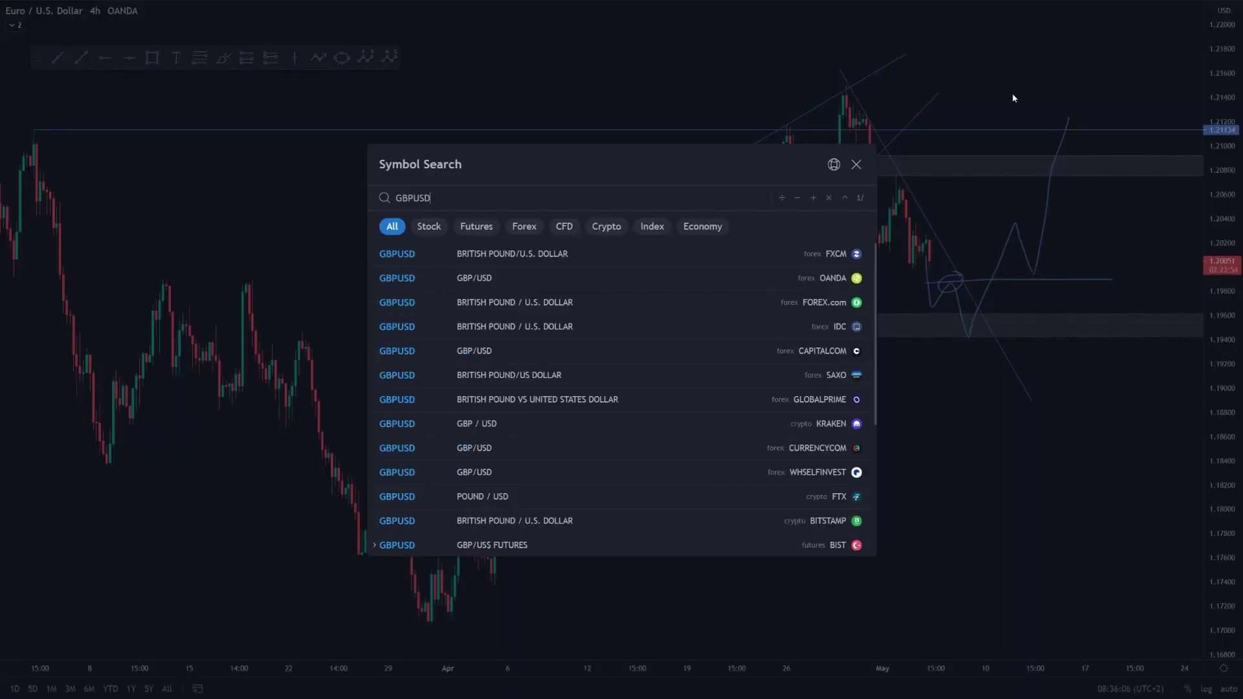
{"action": "key", "text": "Return"}
{"action": "left_click_drag", "start_coordinate": [1218, 266], "coordinate": [1217, 421]}
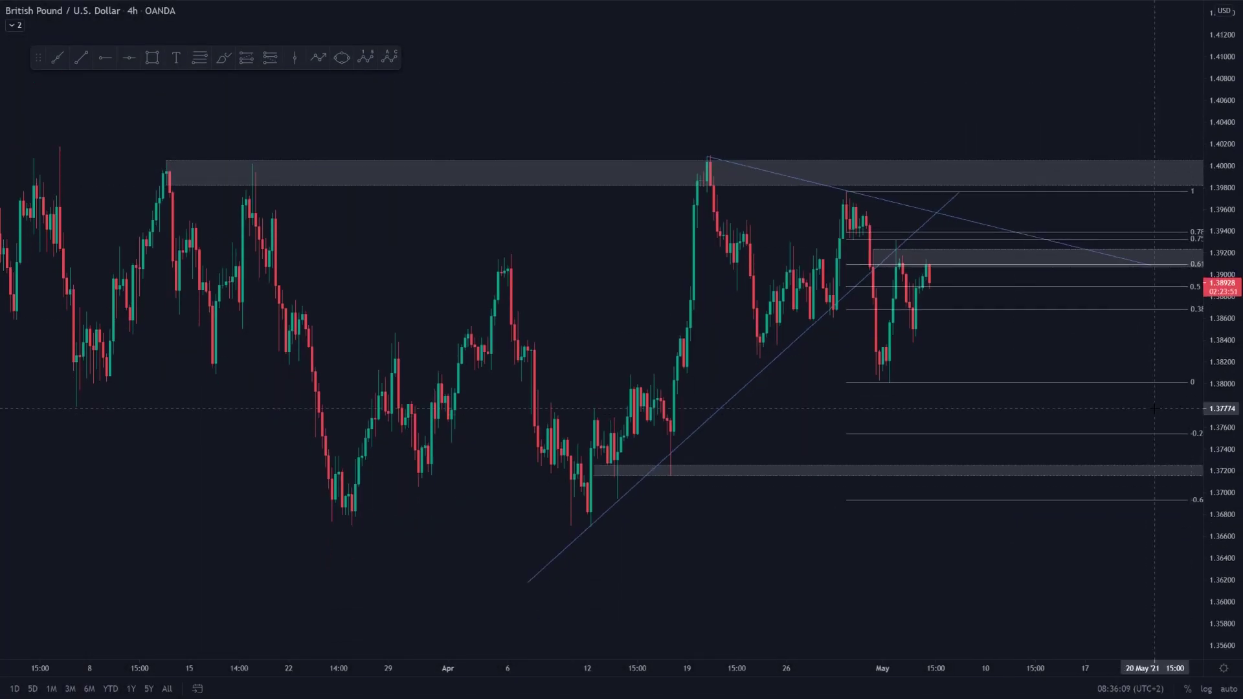
{"action": "left_click_drag", "start_coordinate": [1046, 337], "coordinate": [964, 229]}
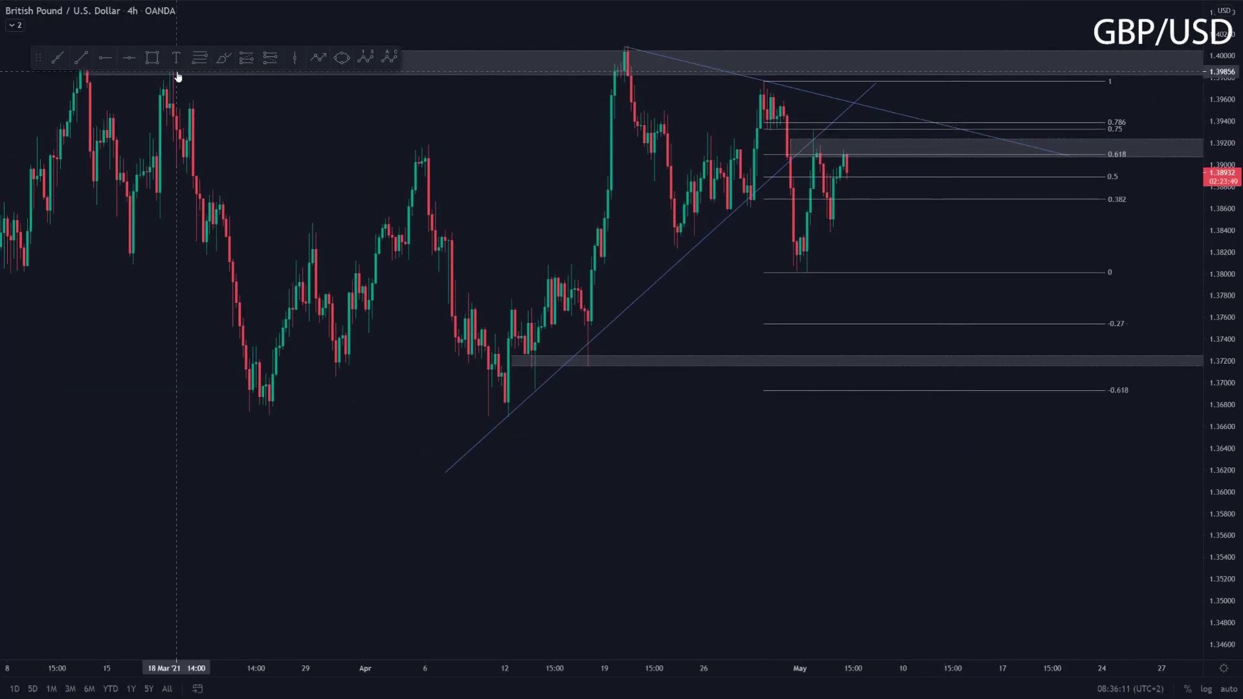
{"action": "left_click", "coordinate": [221, 62]}
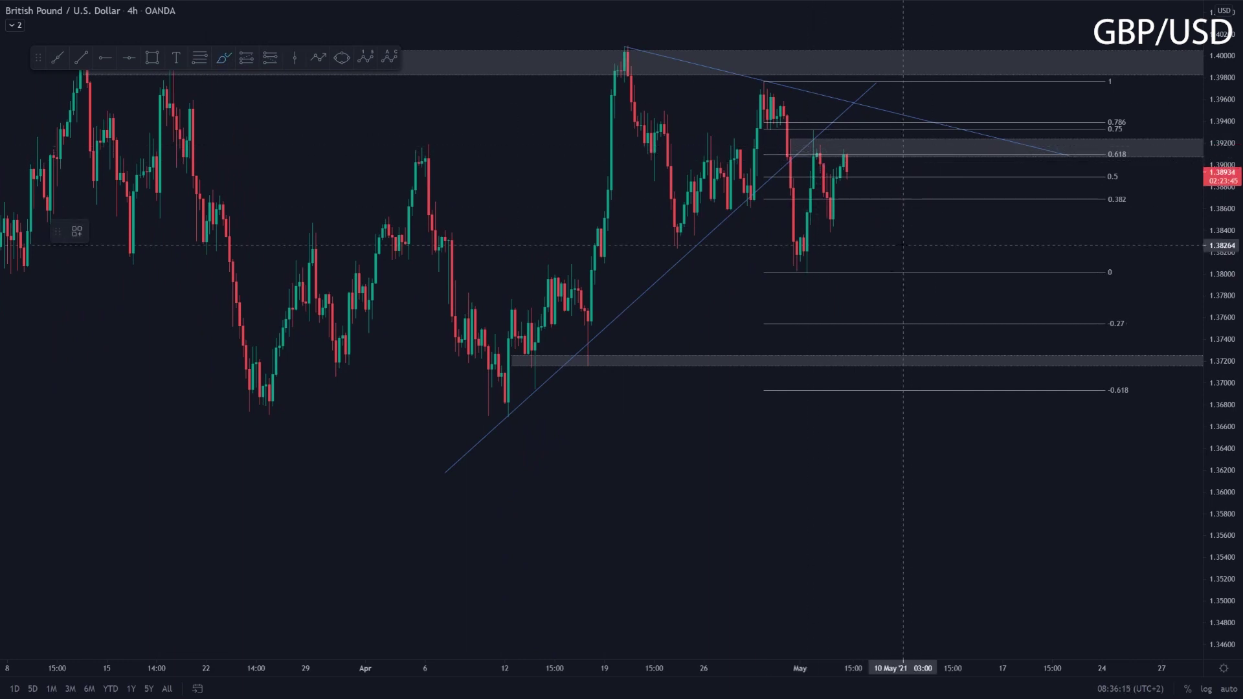
Examine the 15-minute price action around the grey zone and 0.618 level, and return to the 4-hour chart.
{"action": "type", "text": "15"}
{"action": "key", "text": "Return"}
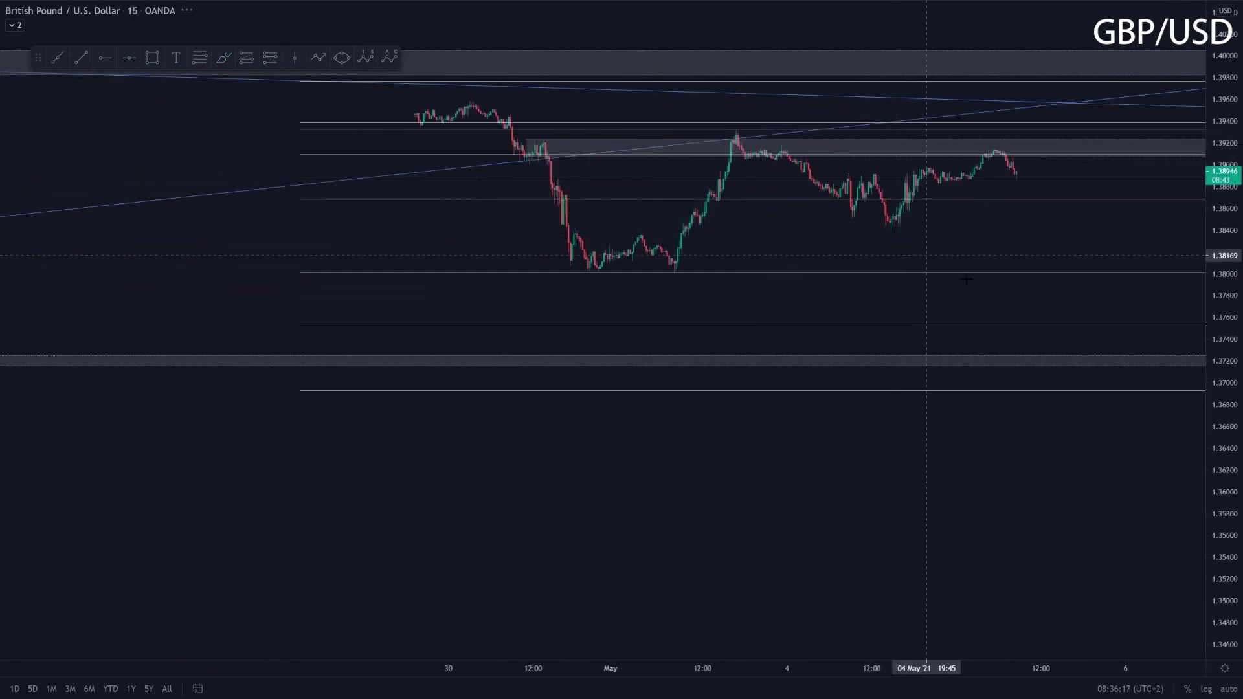
{"action": "left_click_drag", "start_coordinate": [1212, 508], "coordinate": [1210, 206]}
{"action": "left_click_drag", "start_coordinate": [999, 111], "coordinate": [953, 370]}
{"action": "scroll", "coordinate": [945, 363], "scroll_direction": "down", "scroll_amount": 1}
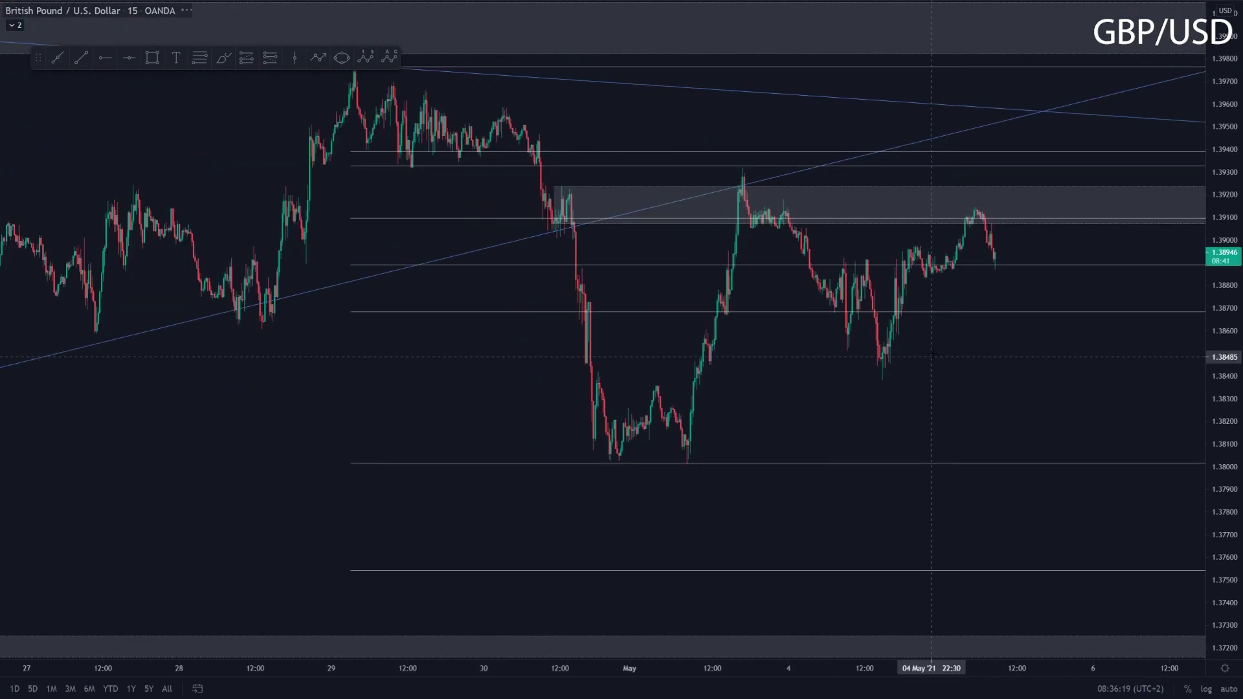
{"action": "left_click_drag", "start_coordinate": [1218, 477], "coordinate": [1215, 300]}
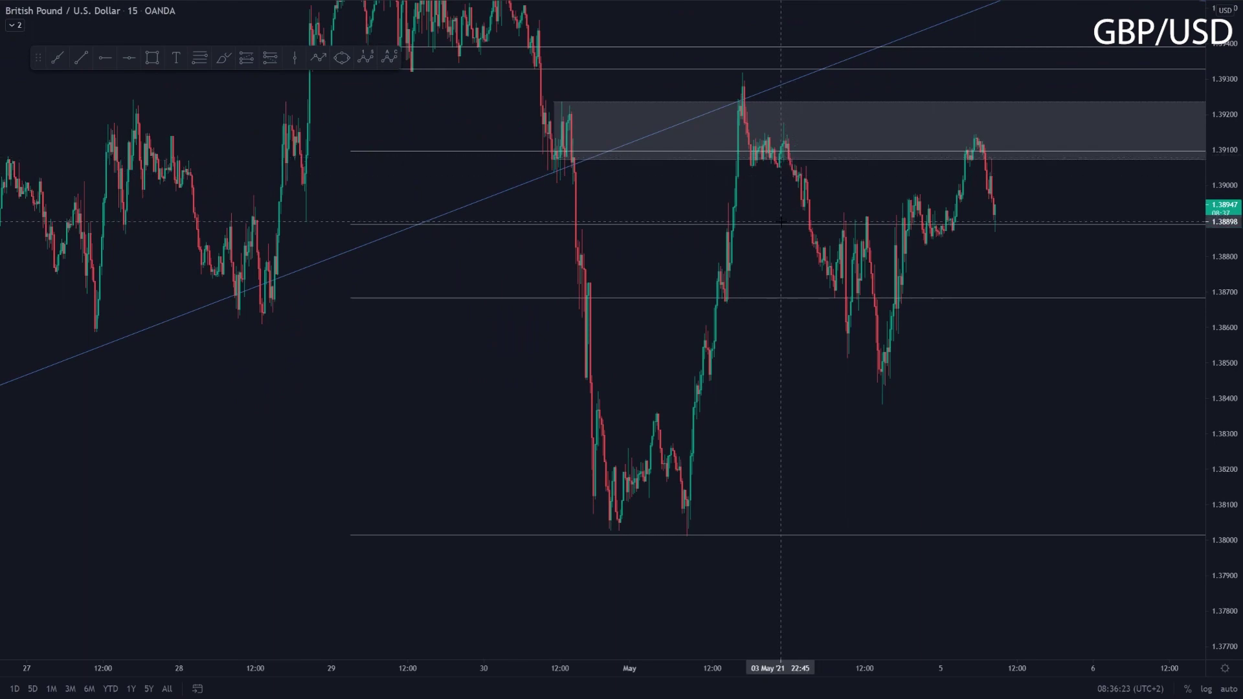
{"action": "scroll", "coordinate": [894, 212], "scroll_direction": "up", "scroll_amount": 3}
{"action": "type", "text": "4h"}
{"action": "key", "text": "Return"}
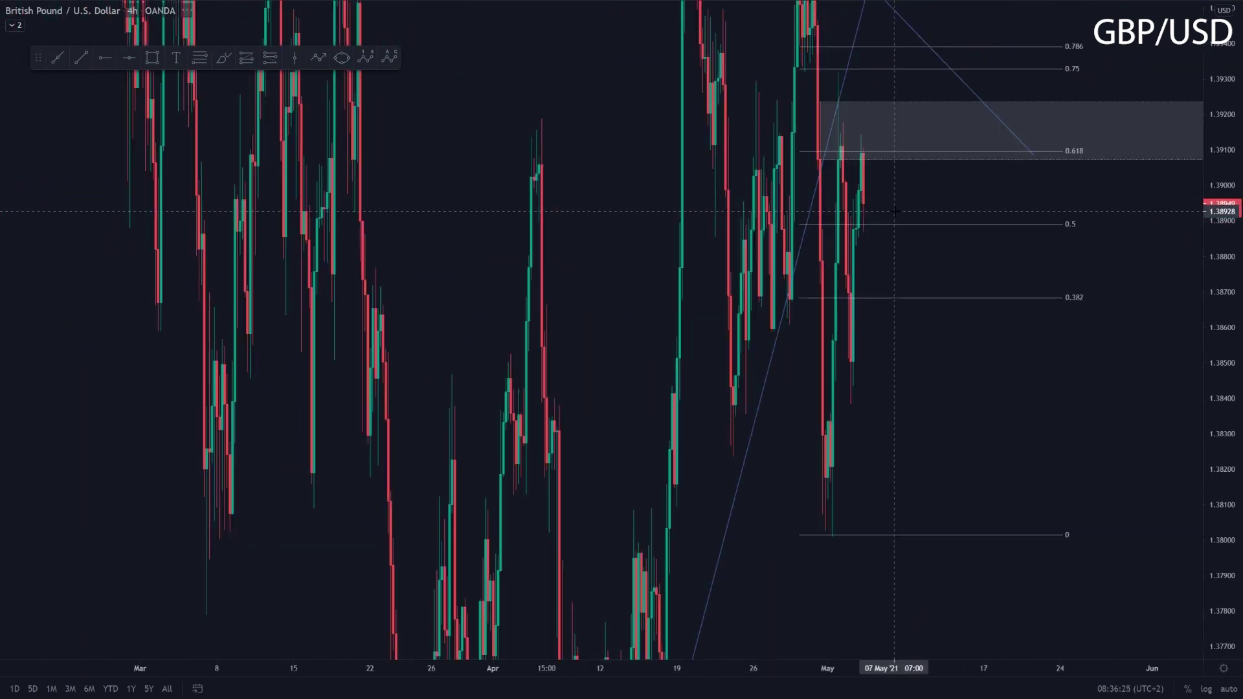
{"action": "left_click_drag", "start_coordinate": [1212, 180], "coordinate": [1155, 546]}
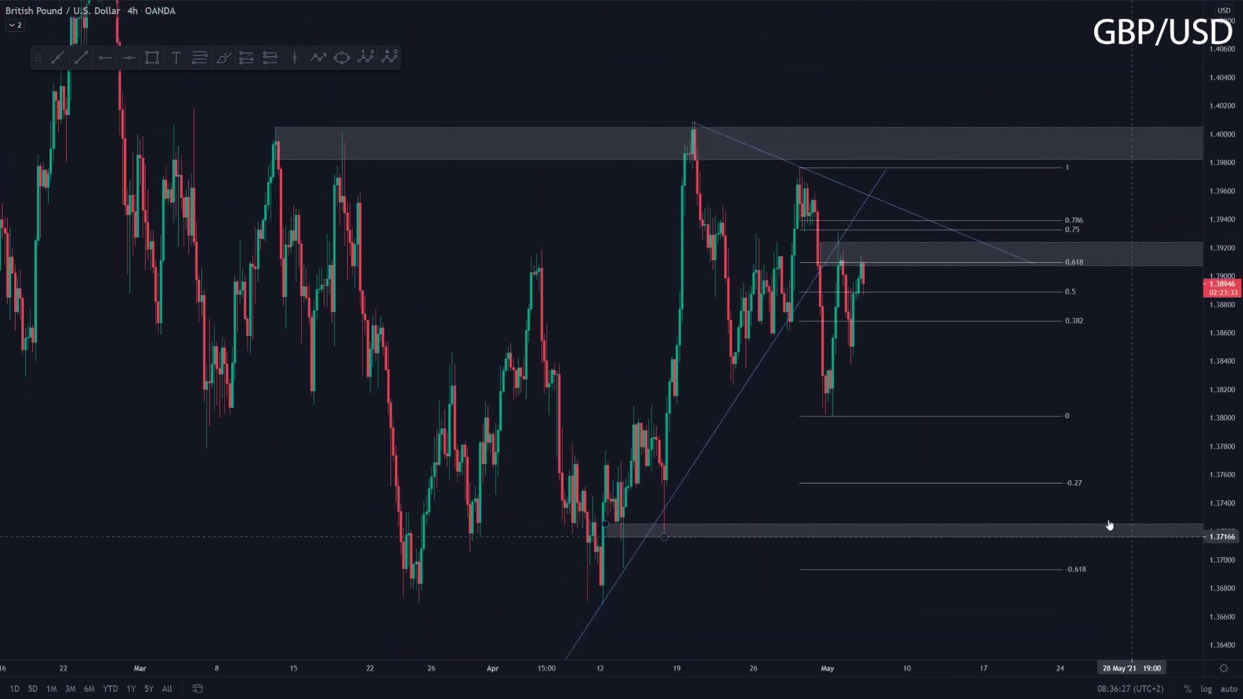
{"action": "mouse_move", "coordinate": [1140, 351]}
{"action": "left_mouse_down"}
{"action": "mouse_move", "coordinate": [1163, 267]}
{"action": "mouse_move", "coordinate": [1205, 275]}
{"action": "left_mouse_up"}
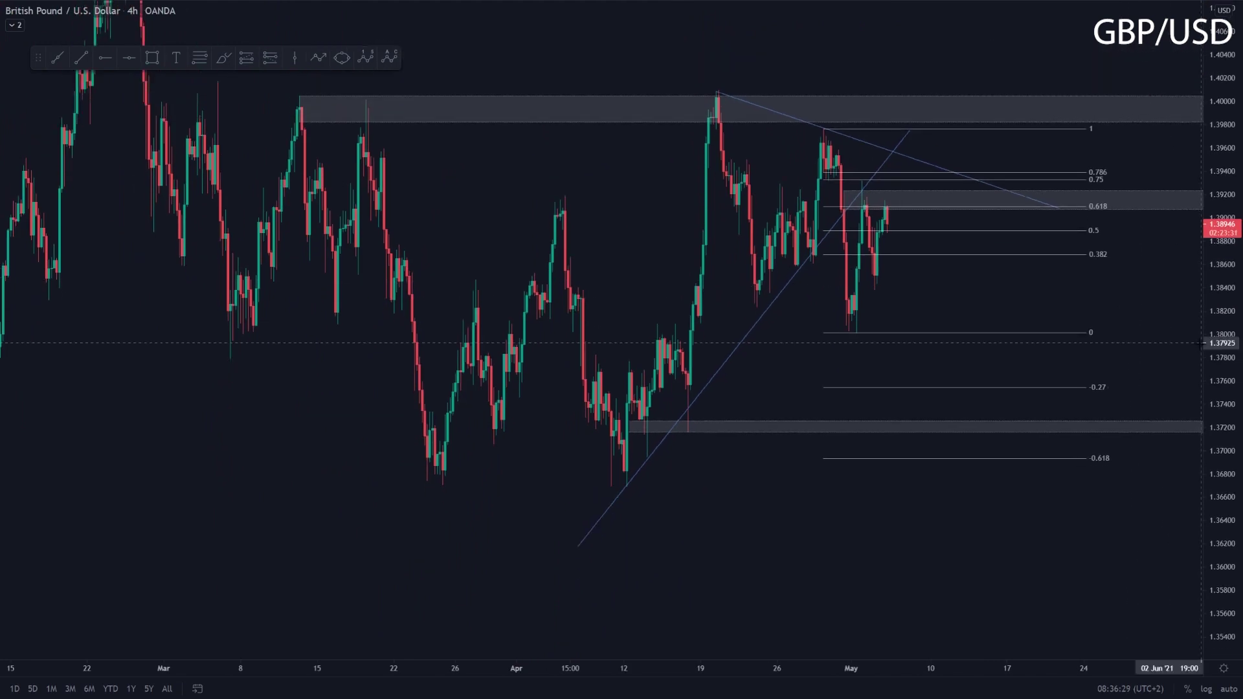
Circle the late-April high at Fibonacci level 1 and brush a bearish path from the current price down to the -0.27 level.
{"action": "left_click", "coordinate": [231, 61]}
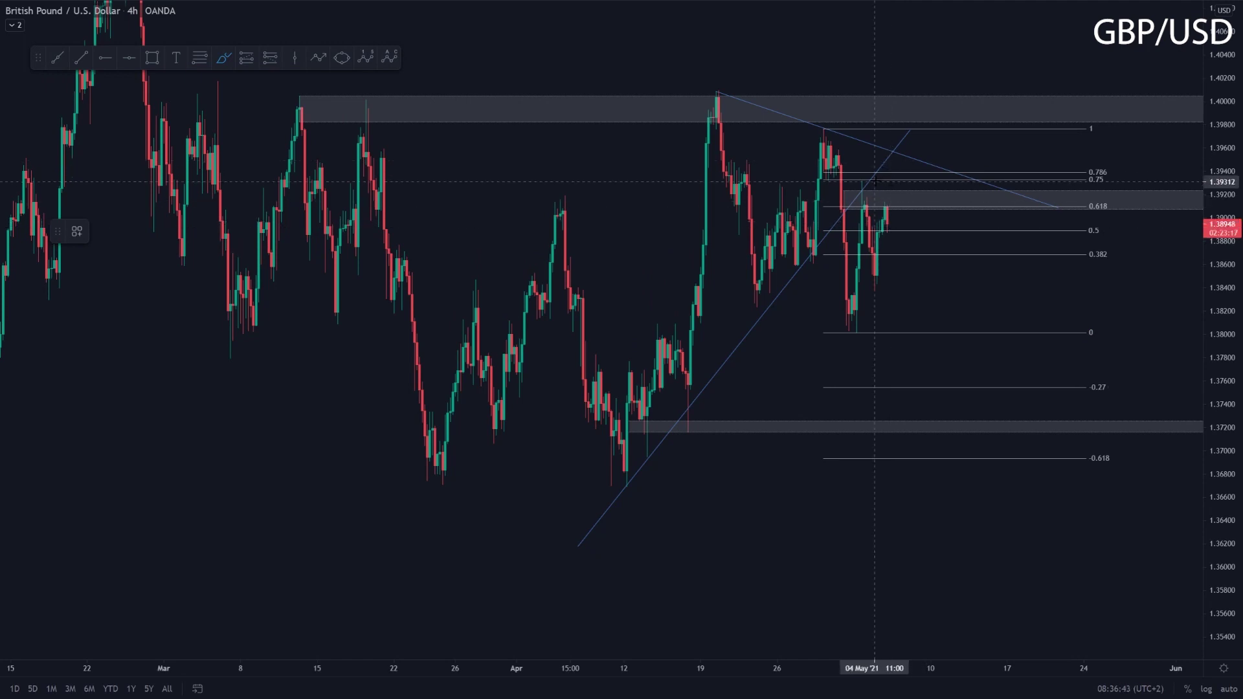
{"action": "left_click", "coordinate": [841, 124]}
{"action": "mouse_move", "coordinate": [841, 125]}
{"action": "left_mouse_down"}
{"action": "mouse_move", "coordinate": [847, 136]}
{"action": "mouse_move", "coordinate": [815, 141]}
{"action": "left_mouse_up"}
{"action": "left_click", "coordinate": [980, 57]}
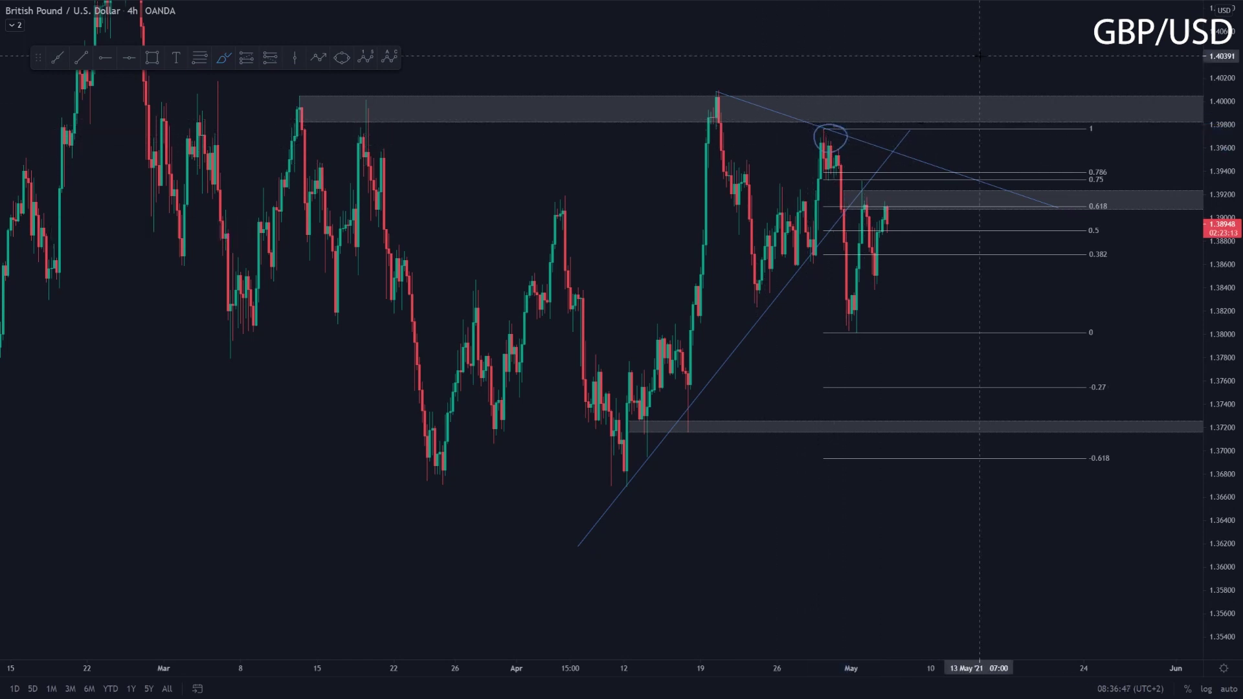
{"action": "left_click", "coordinate": [223, 58]}
{"action": "mouse_move", "coordinate": [889, 225]}
{"action": "left_mouse_down"}
{"action": "mouse_move", "coordinate": [938, 386]}
{"action": "mouse_move", "coordinate": [952, 360]}
{"action": "mouse_move", "coordinate": [940, 385]}
{"action": "left_mouse_up"}
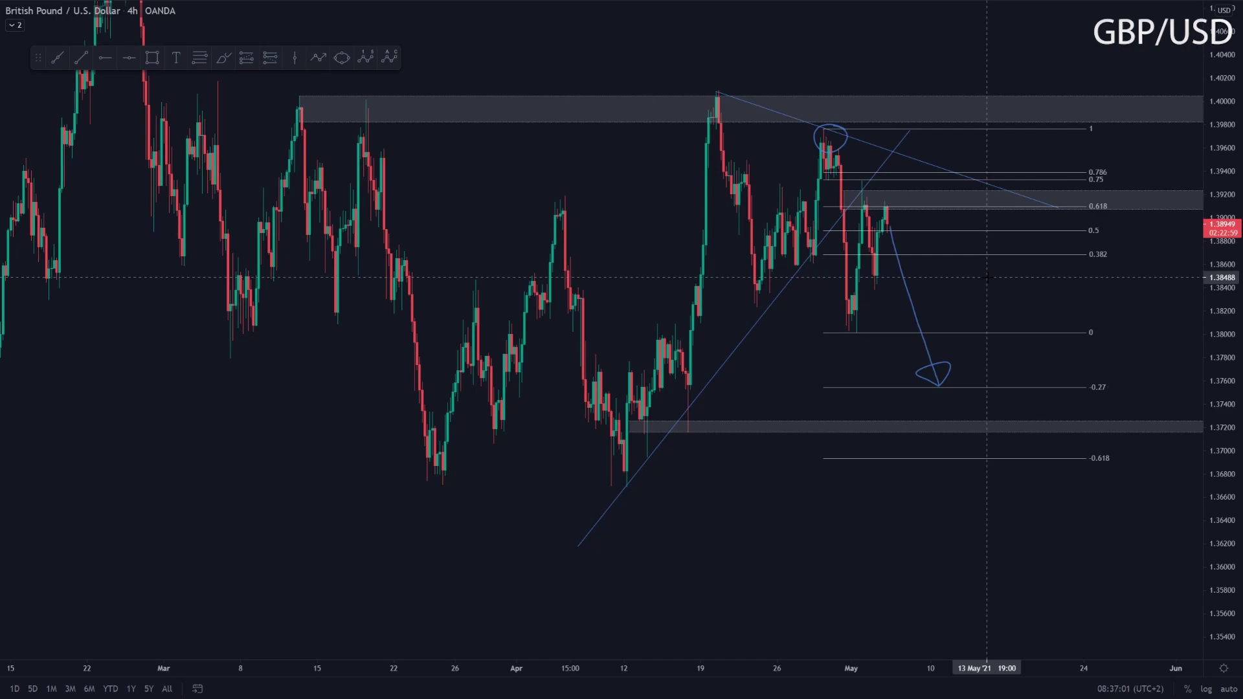
Switch the chart to NZDUSD and rescale it around the latest price action.
{"action": "type", "text": "nzdusd"}
{"action": "key", "text": "Return"}
{"action": "left_click_drag", "start_coordinate": [976, 365], "coordinate": [941, 211]}
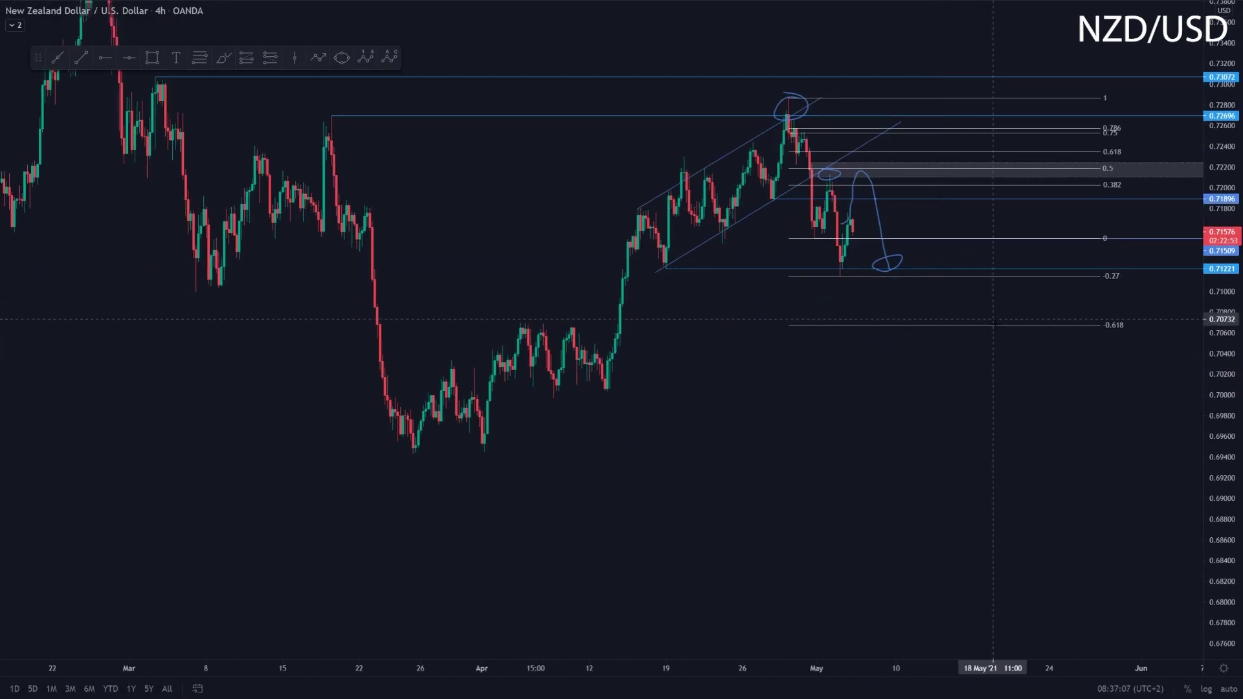
{"action": "left_click_drag", "start_coordinate": [1218, 448], "coordinate": [1217, 330]}
Delete the old brushed price path and the circles around the late-April high and the 3 May retest.
{"action": "key", "text": "Delete"}
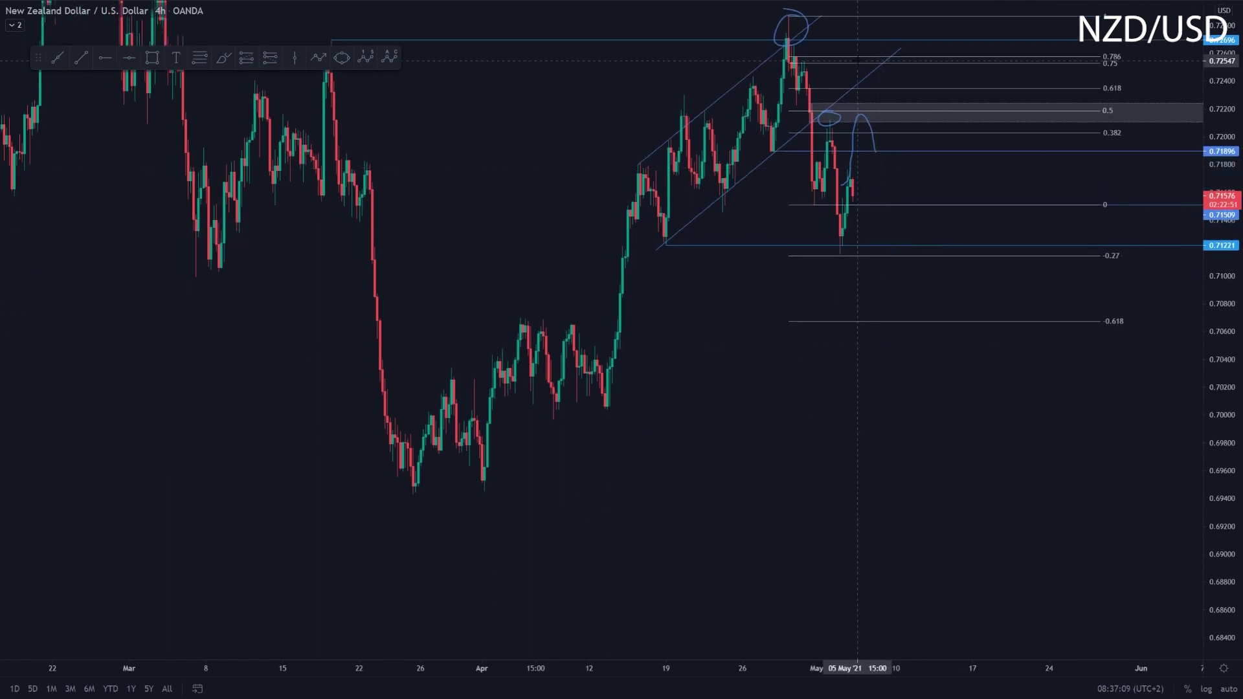
{"action": "key", "text": "Delete"}
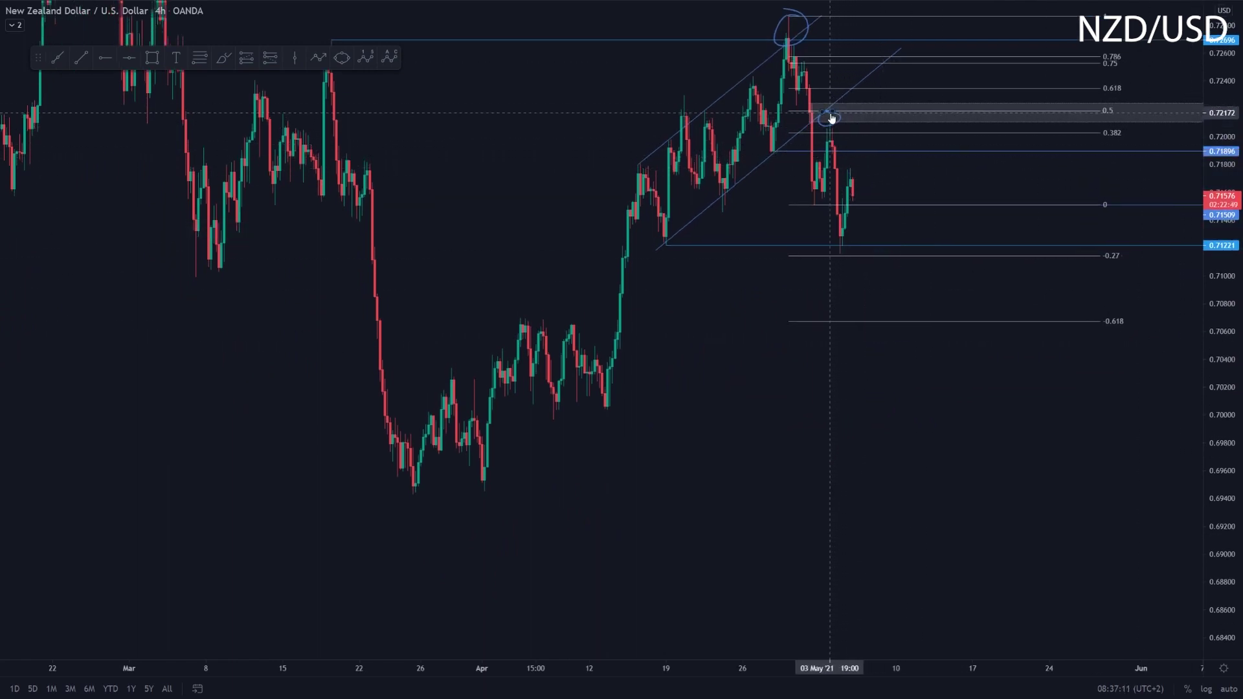
{"action": "key", "text": "Delete"}
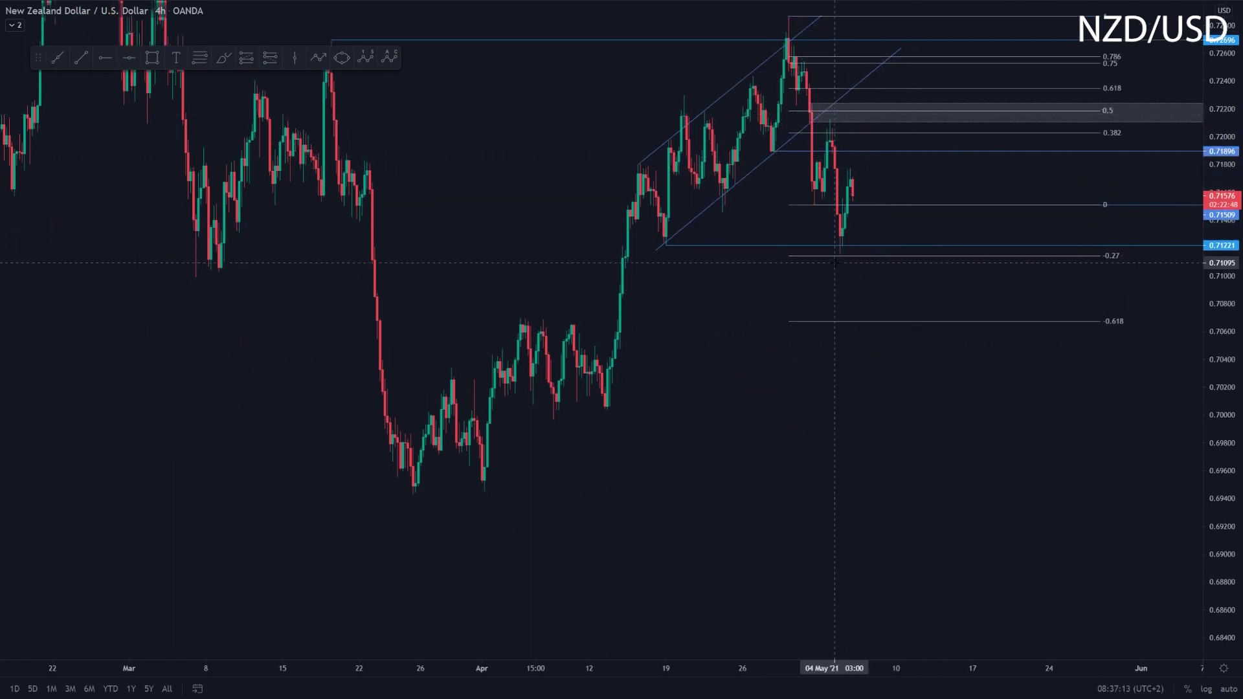
Circle the 19 April low at the 0.71221 level and try a brushed path dipping to that level and bouncing.
{"action": "left_click", "coordinate": [223, 59]}
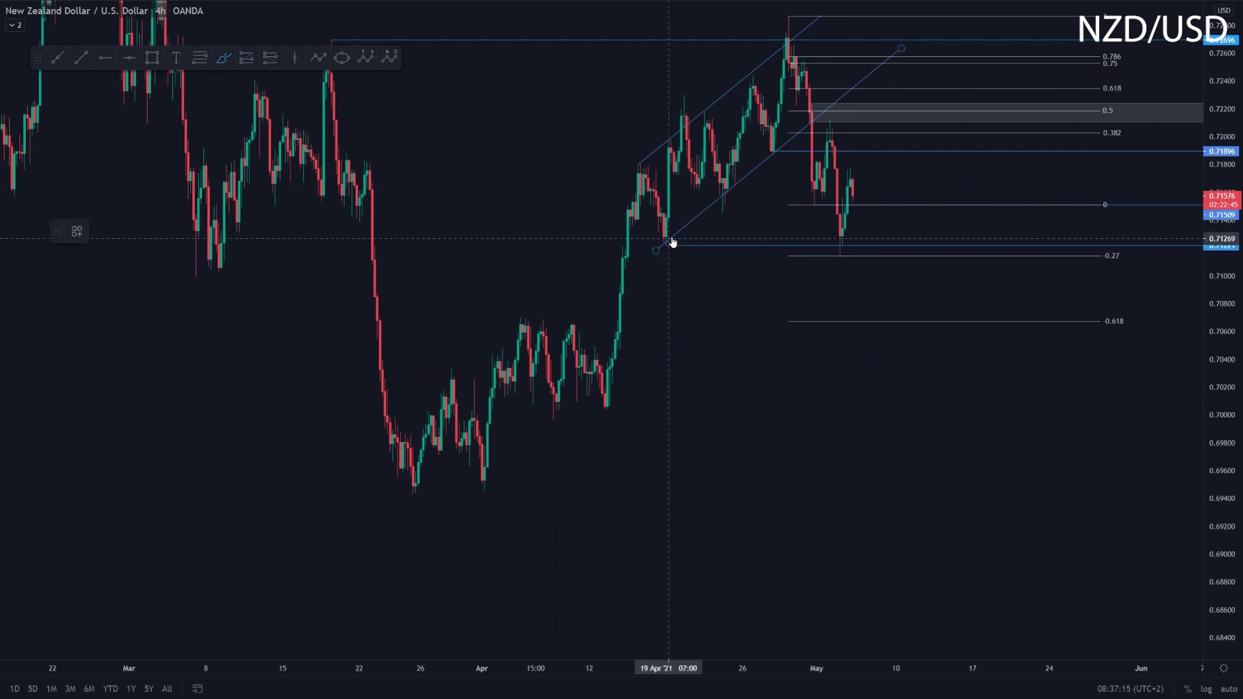
{"action": "left_click_drag", "start_coordinate": [674, 244], "coordinate": [676, 242]}
{"action": "mouse_move", "coordinate": [856, 235]}
{"action": "left_mouse_down"}
{"action": "mouse_move", "coordinate": [867, 261]}
{"action": "mouse_move", "coordinate": [896, 174]}
{"action": "left_mouse_up"}
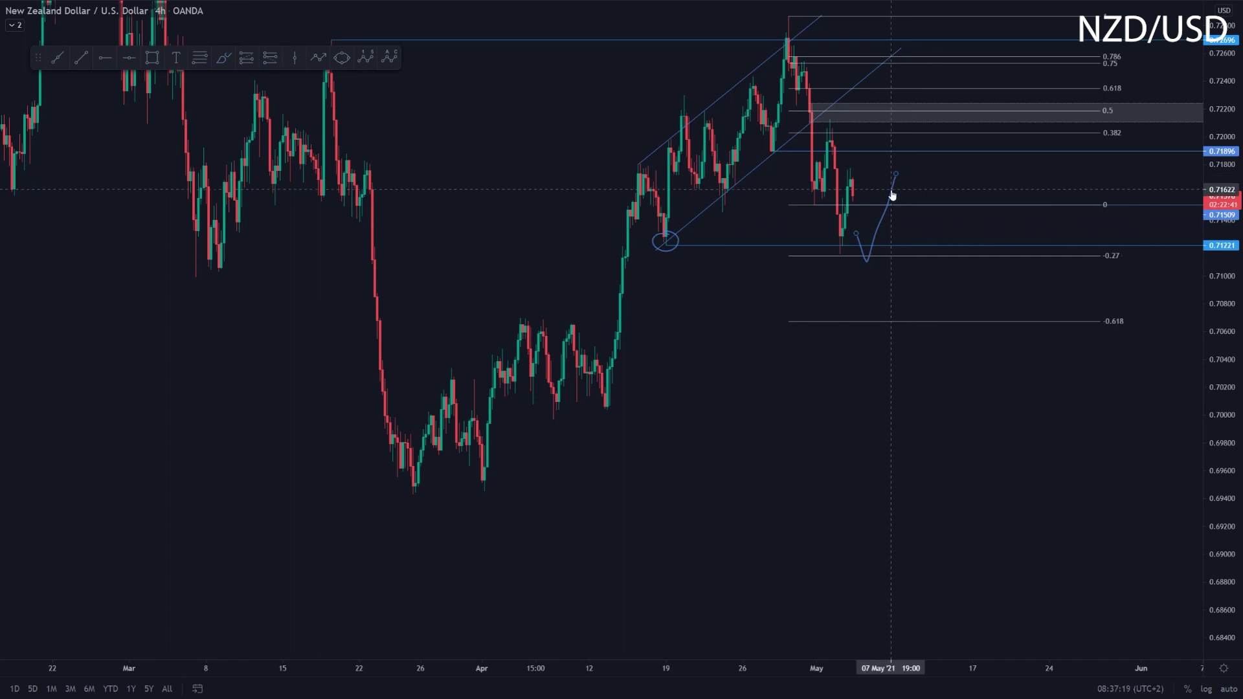
{"action": "key", "text": "Delete"}
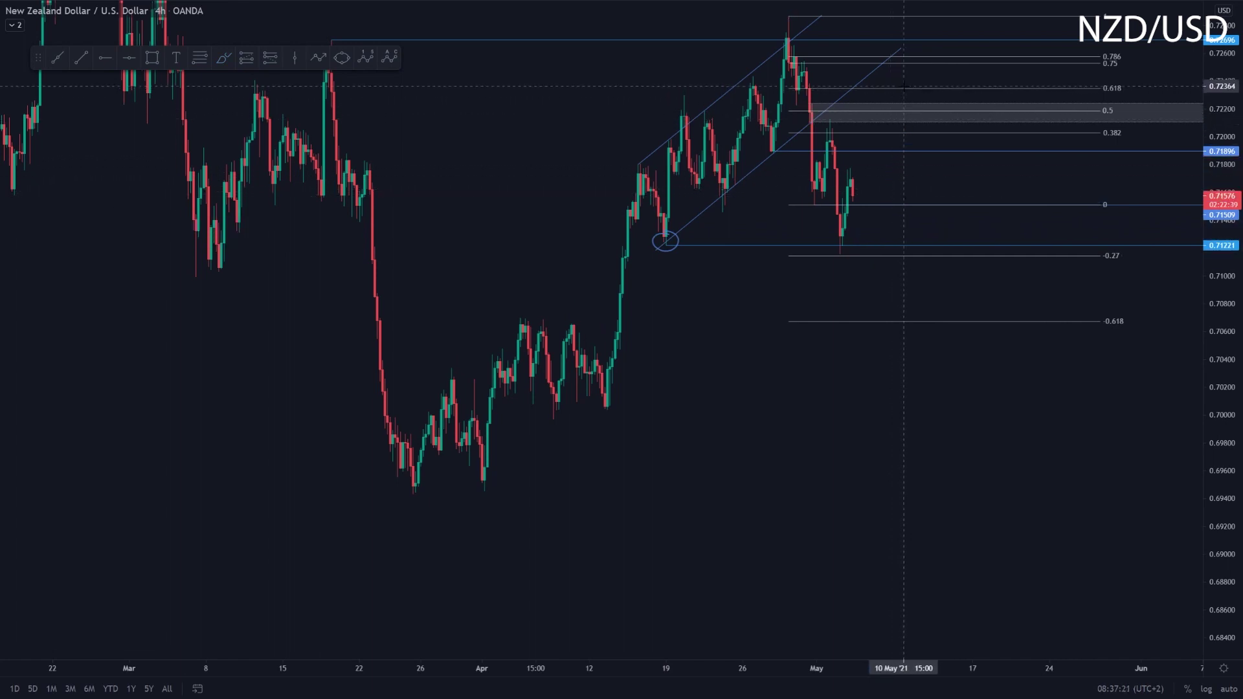
Delete the Fibonacci retracement and the circle around the 19 April low.
{"action": "key", "text": "Delete"}
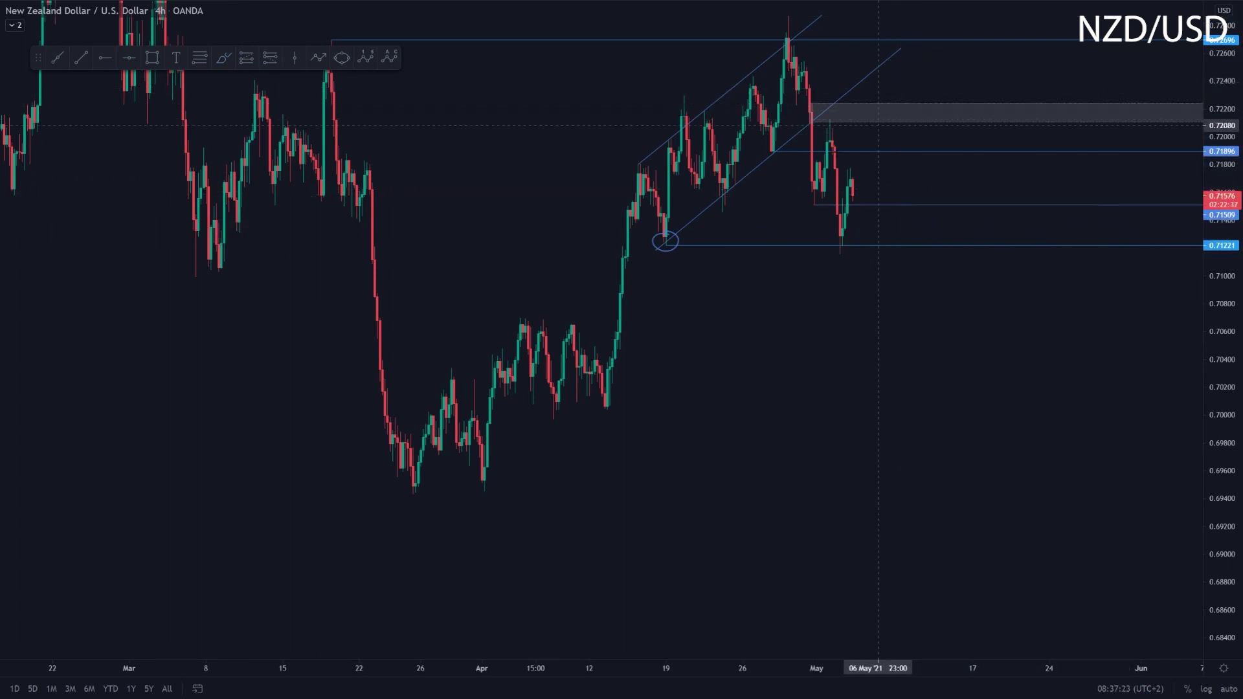
{"action": "left_click", "coordinate": [678, 235]}
{"action": "key", "text": "Delete"}
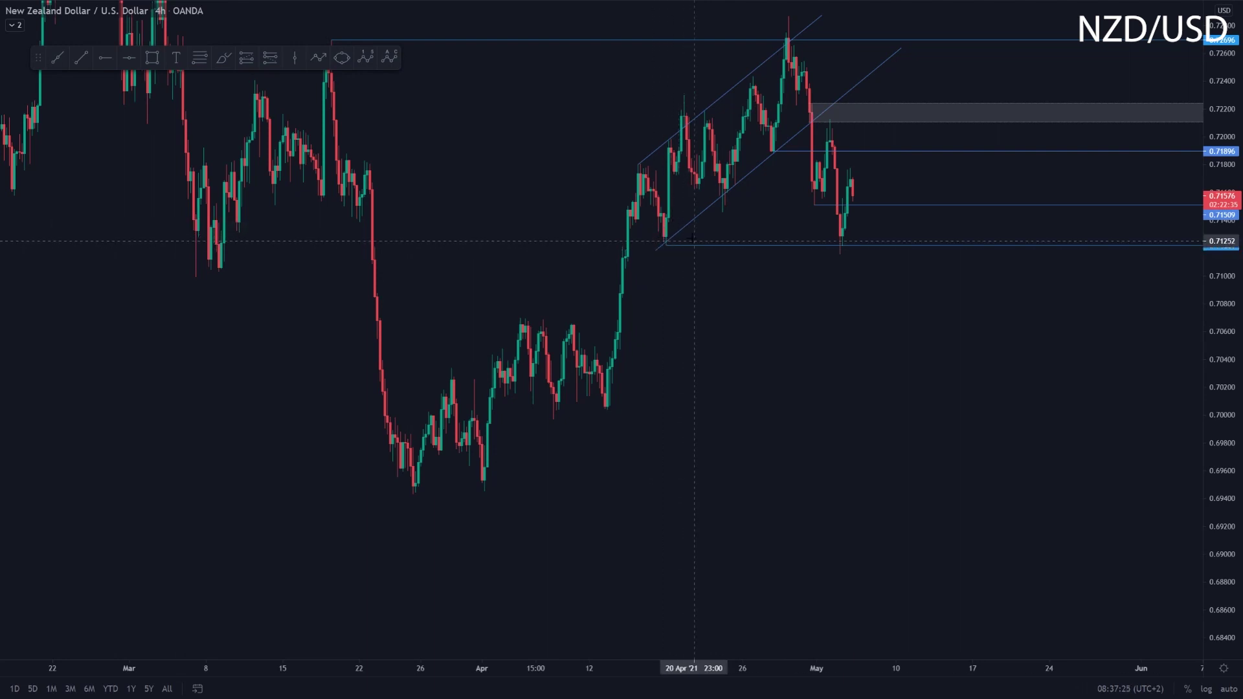
Circle the latest swing high just below the 0.71896 line.
{"action": "left_click", "coordinate": [223, 57]}
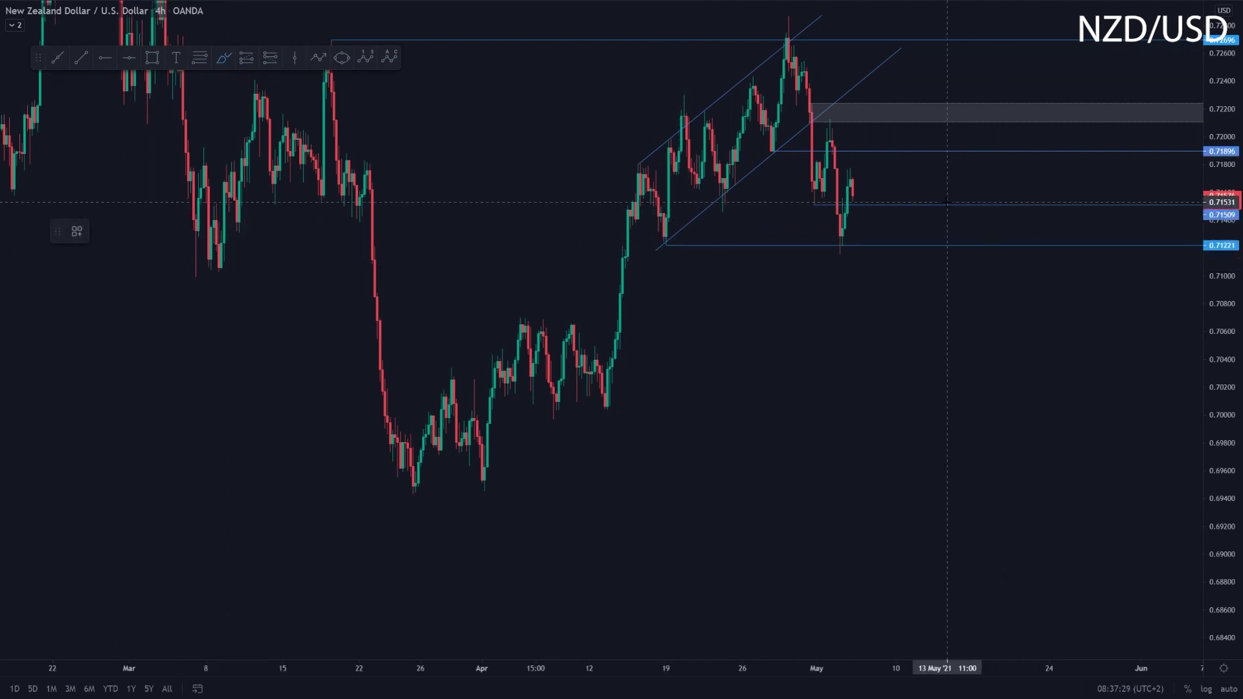
{"action": "left_click_drag", "start_coordinate": [863, 177], "coordinate": [862, 175]}
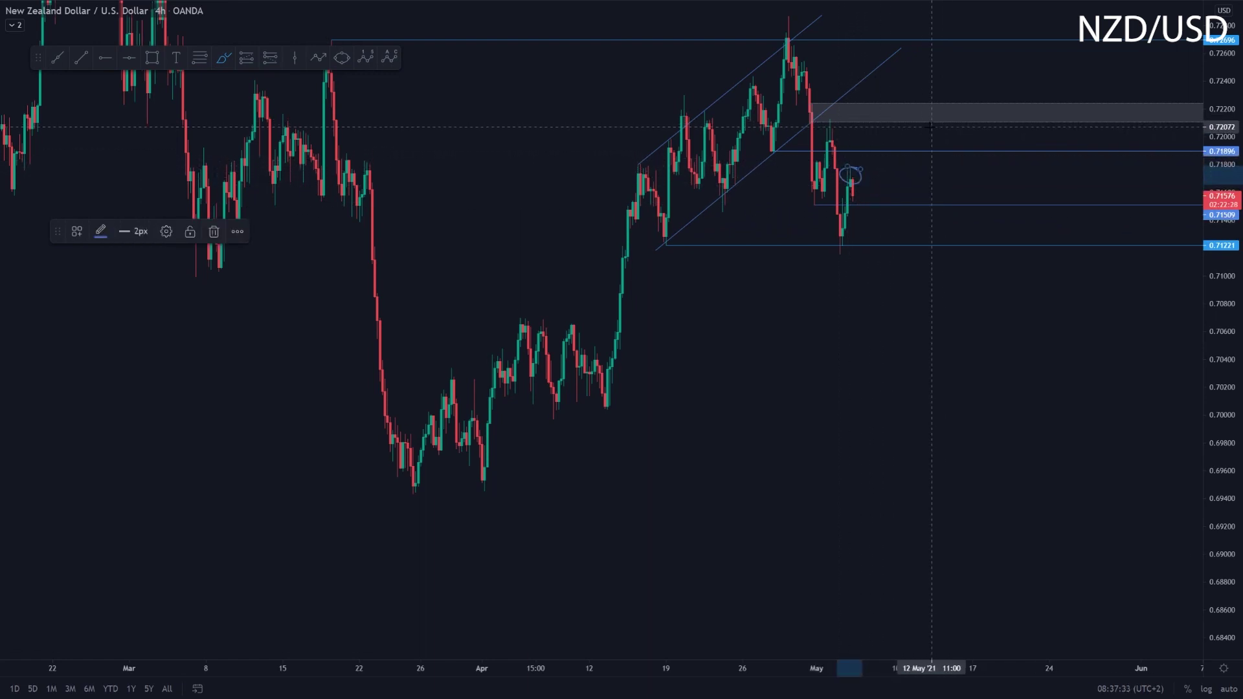
Brush short horizontal marks at the early-May swing high and below the latest low, and circle the 19 April low at 0.71221.
{"action": "left_click_drag", "start_coordinate": [824, 119], "coordinate": [868, 121]}
{"action": "left_click_drag", "start_coordinate": [835, 257], "coordinate": [868, 257]}
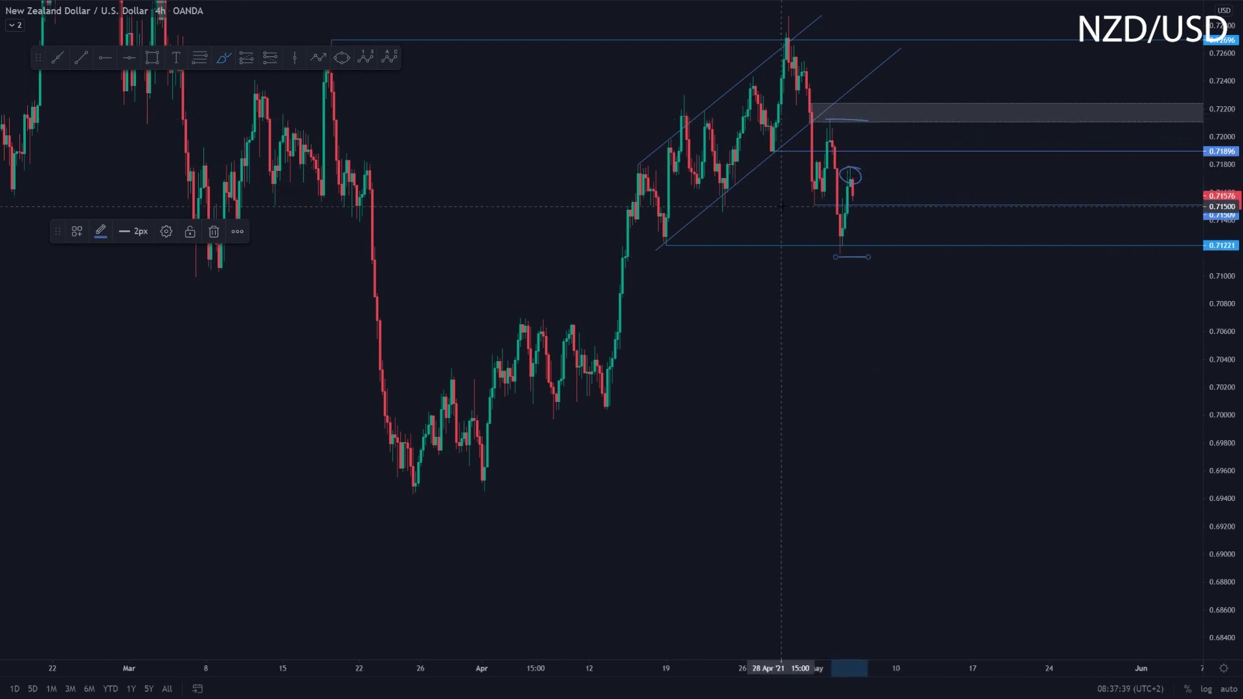
{"action": "scroll", "coordinate": [835, 203], "scroll_direction": "up", "scroll_amount": 1}
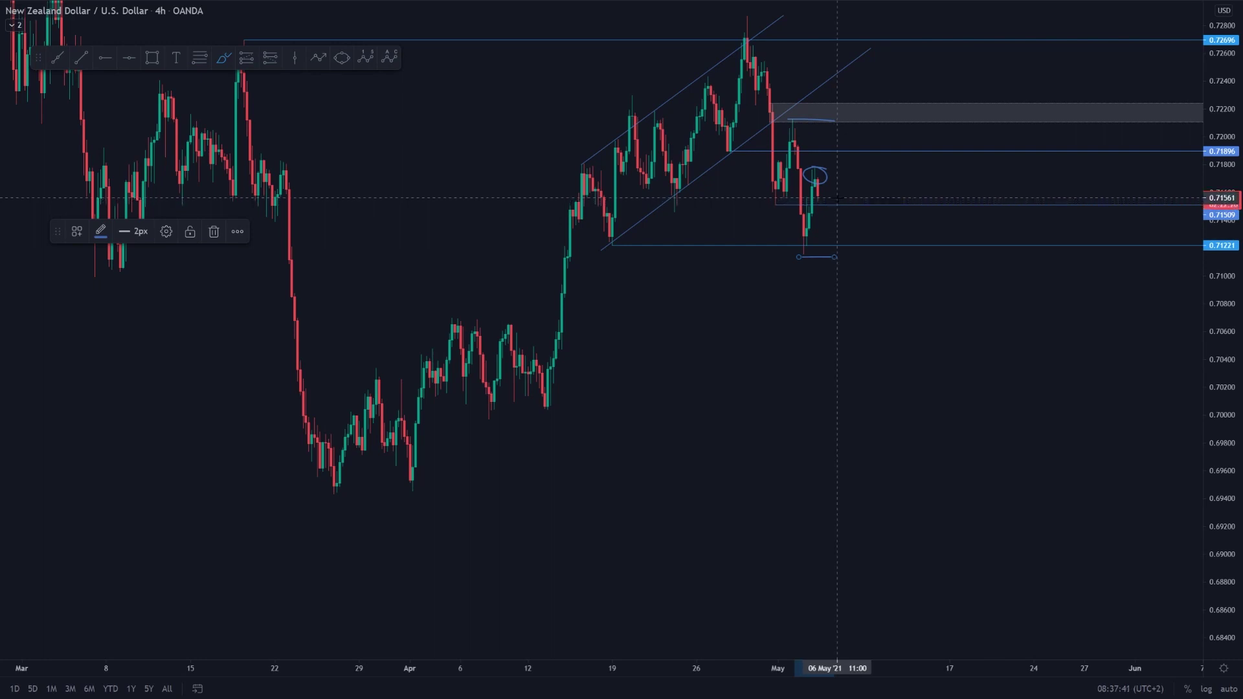
{"action": "left_click_drag", "start_coordinate": [613, 235], "coordinate": [621, 235]}
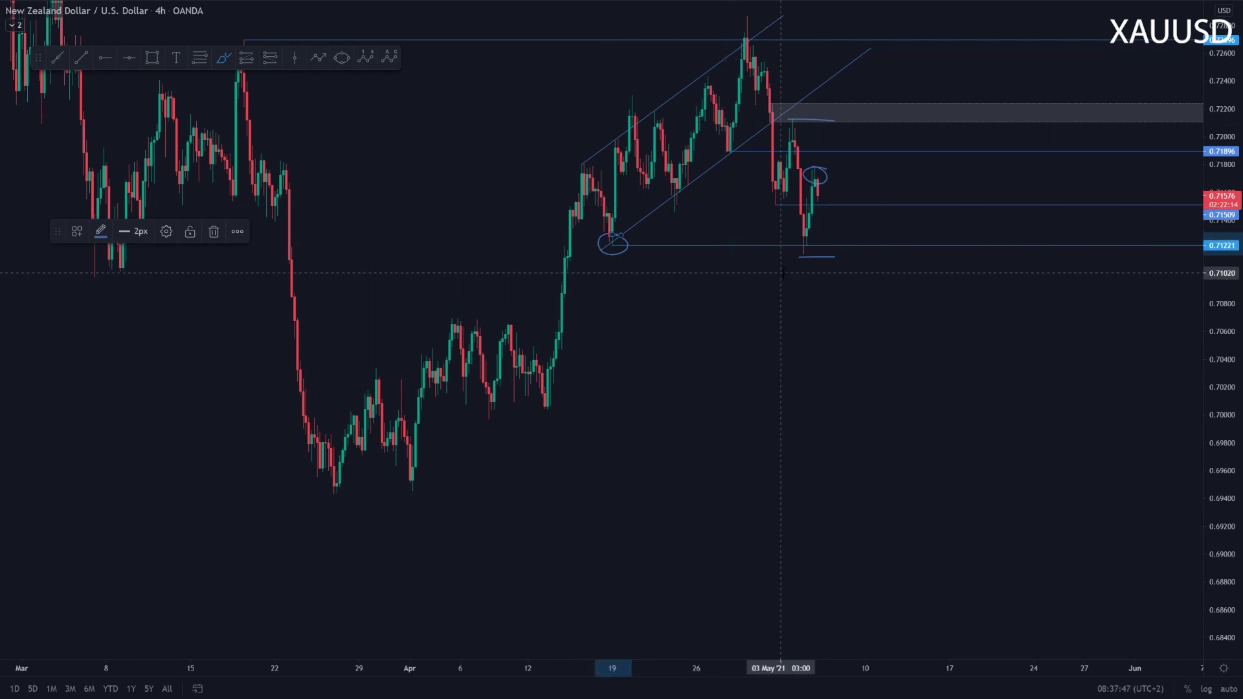
Brush a bearish path breaking 0.71221 and retesting it at a circled point, and draw a descending trend line from the 29 April high.
{"action": "mouse_move", "coordinate": [821, 189]}
{"action": "left_mouse_down"}
{"action": "mouse_move", "coordinate": [844, 280]}
{"action": "mouse_move", "coordinate": [891, 244]}
{"action": "mouse_move", "coordinate": [923, 365]}
{"action": "left_mouse_up"}
{"action": "key", "text": "Escape"}
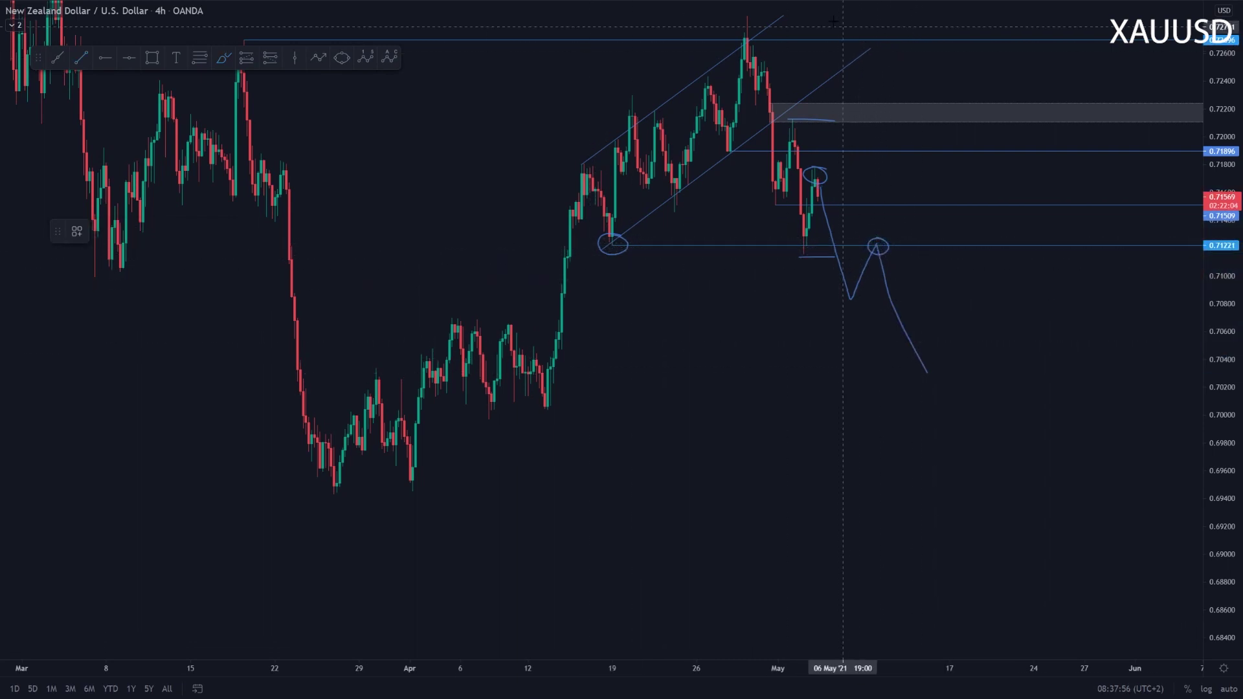
{"action": "left_click_drag", "start_coordinate": [748, 28], "coordinate": [886, 312]}
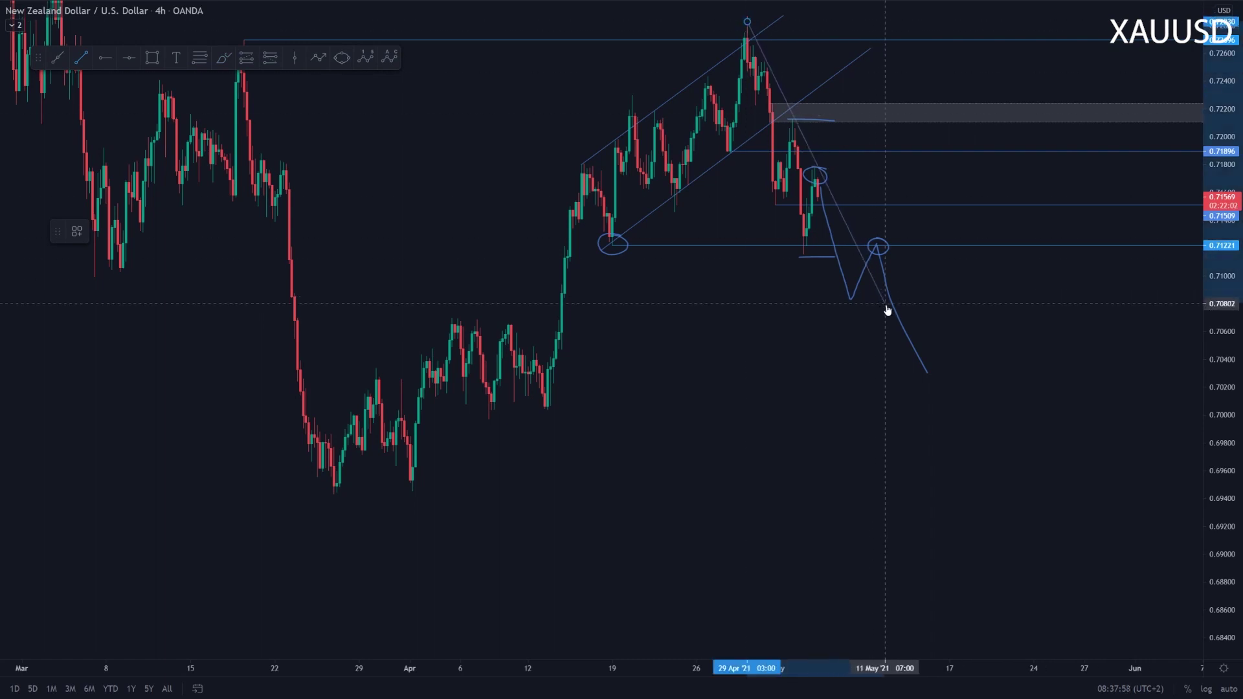
{"action": "key", "text": "Escape"}
Delete the brushed bearish path, its retest circle and the mark below the latest low.
{"action": "left_click", "coordinate": [862, 277]}
{"action": "key", "text": "Delete"}
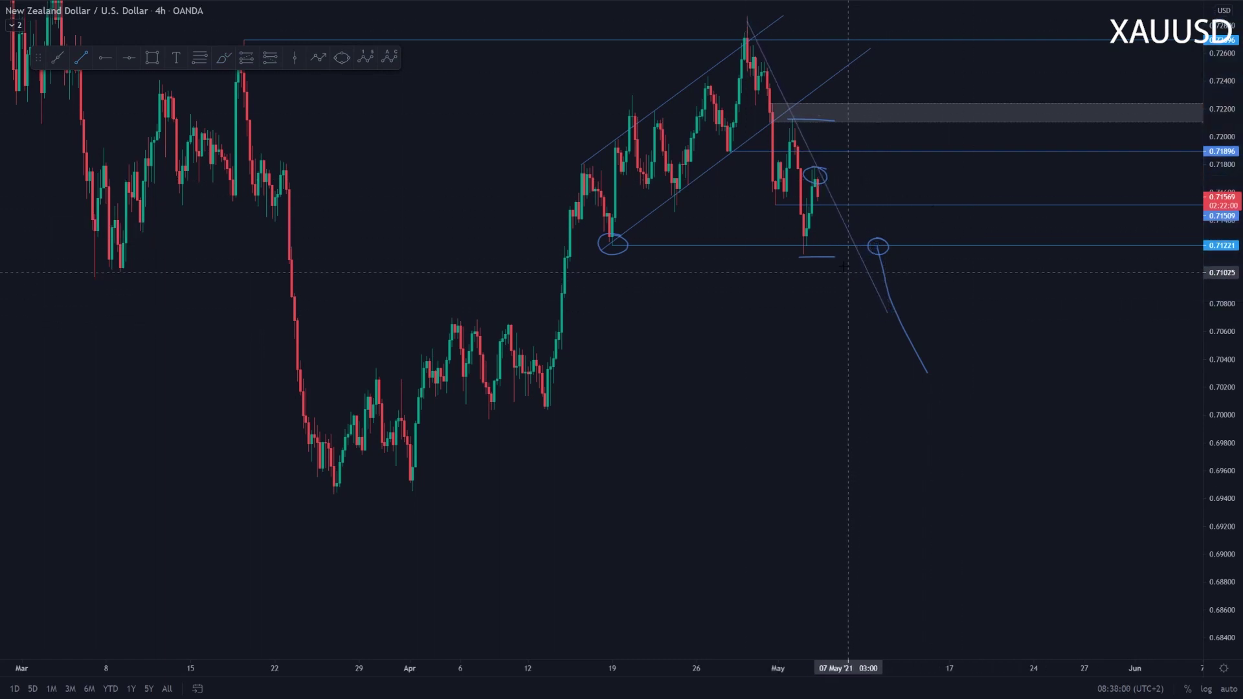
{"action": "left_click", "coordinate": [879, 253]}
{"action": "key", "text": "Delete"}
Brush a bullish path rising through the grey zone, pulling back into it and rallying above 0.73072.
{"action": "left_click_drag", "start_coordinate": [824, 248], "coordinate": [837, 336]}
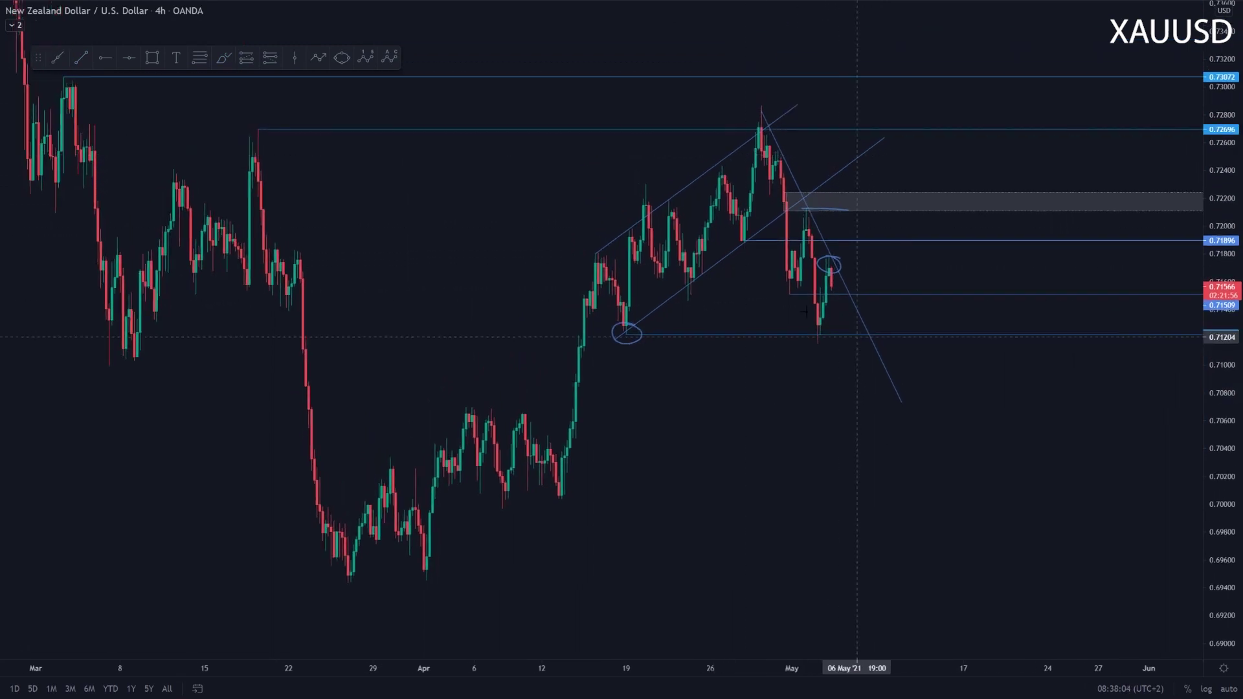
{"action": "mouse_move", "coordinate": [842, 279]}
{"action": "left_mouse_down"}
{"action": "mouse_move", "coordinate": [881, 195]}
{"action": "mouse_move", "coordinate": [896, 191]}
{"action": "mouse_move", "coordinate": [901, 214]}
{"action": "mouse_move", "coordinate": [1011, 20]}
{"action": "left_mouse_up"}
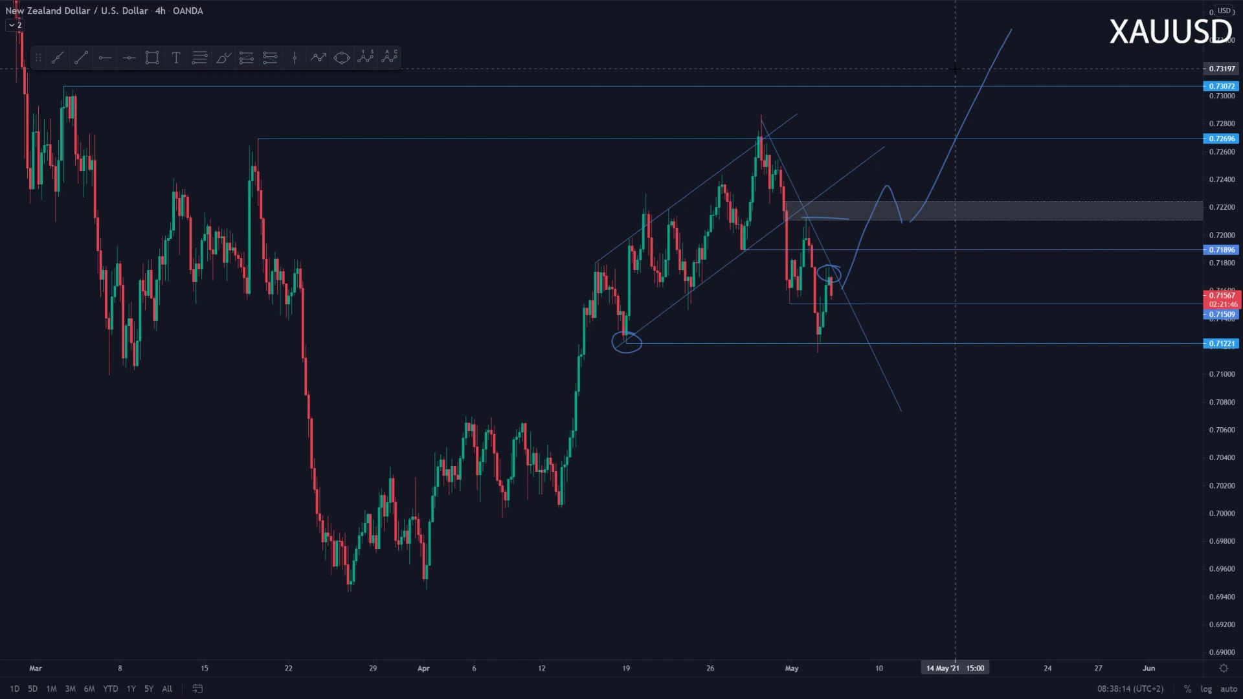
Open the OANDA Gold Spot / U.S. Dollar chart by searching for GOLD.
{"action": "type", "text": "GOLD"}
{"action": "key", "text": "Down"}
{"action": "key", "text": "Return"}
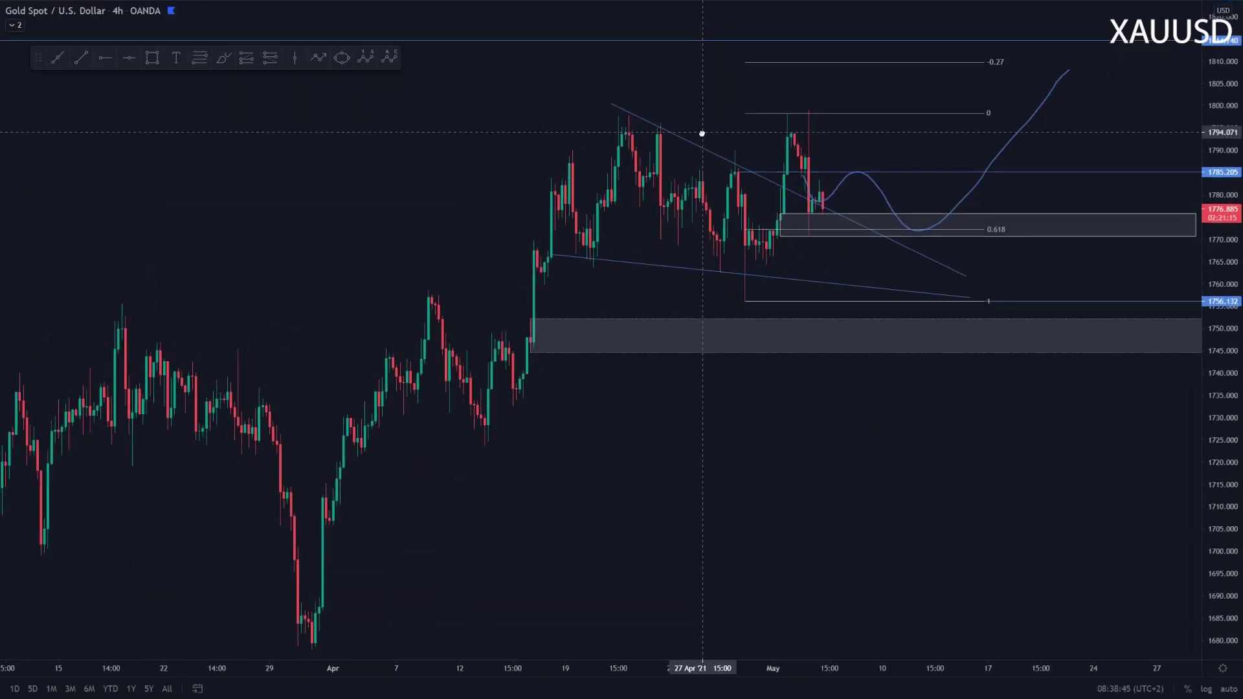
Extend the descending trend line over the gold highs to 17 May at about 1768.4.
{"action": "scroll", "coordinate": [1100, 220], "scroll_direction": "down", "scroll_amount": 3}
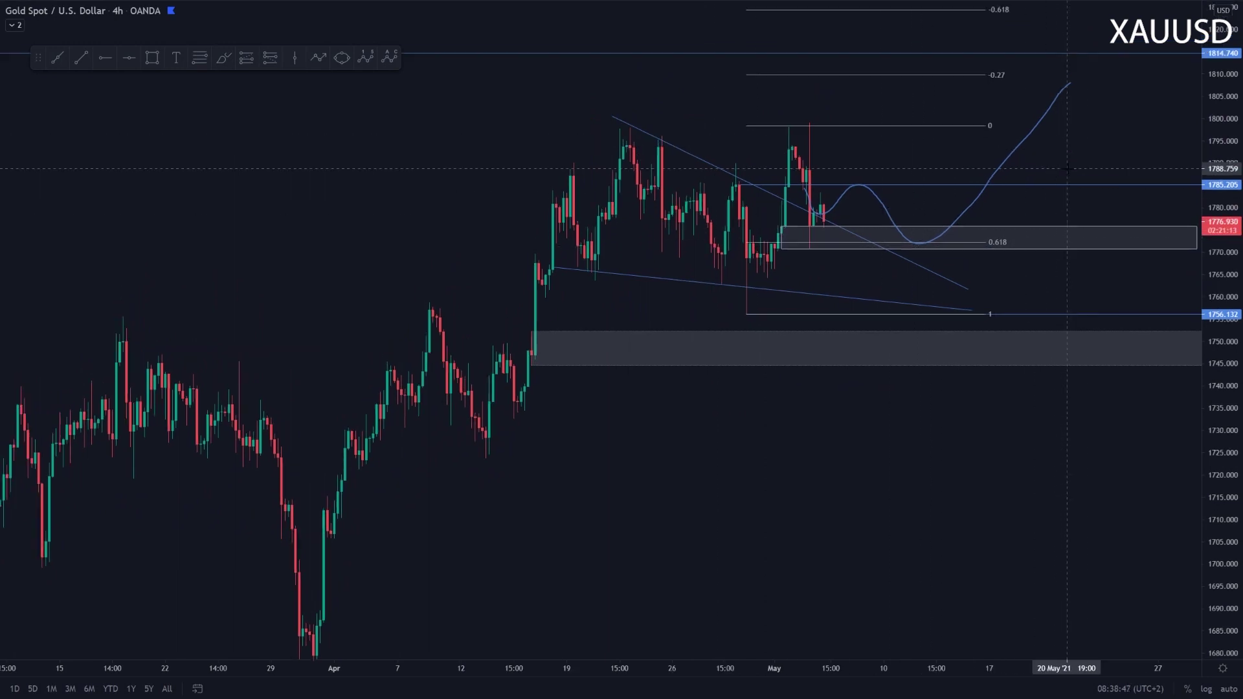
{"action": "left_click_drag", "start_coordinate": [1207, 214], "coordinate": [1207, 336]}
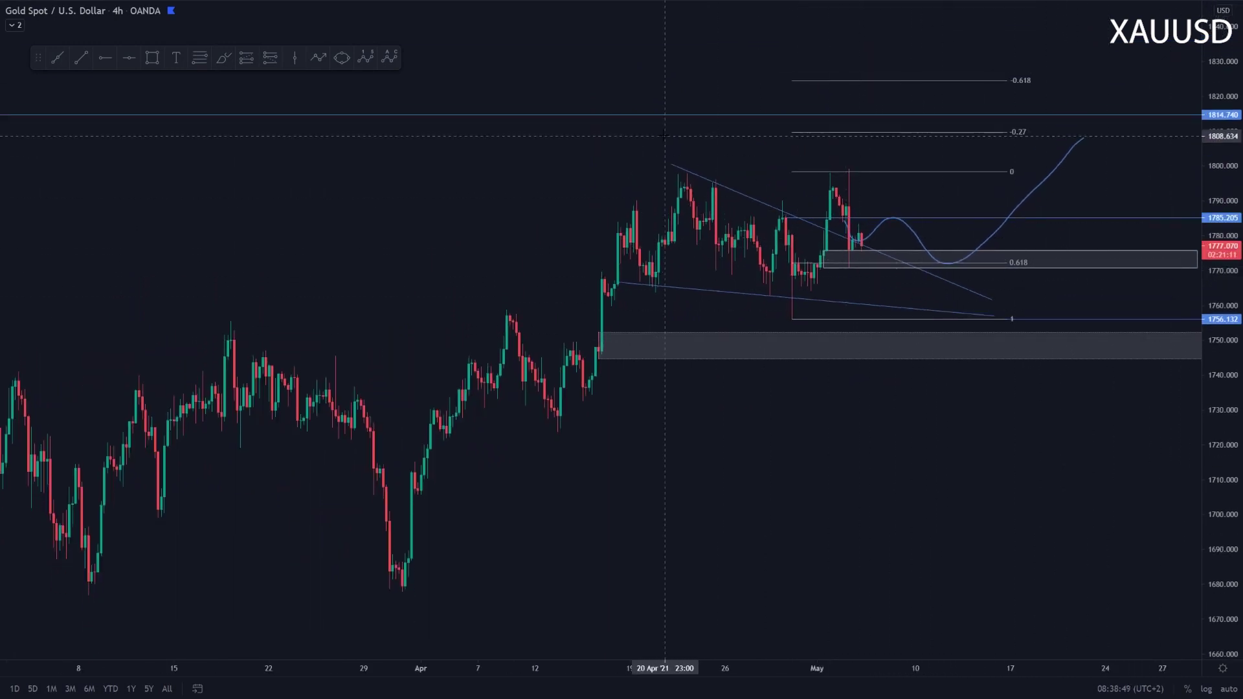
{"action": "left_click_drag", "start_coordinate": [991, 298], "coordinate": [1010, 277]}
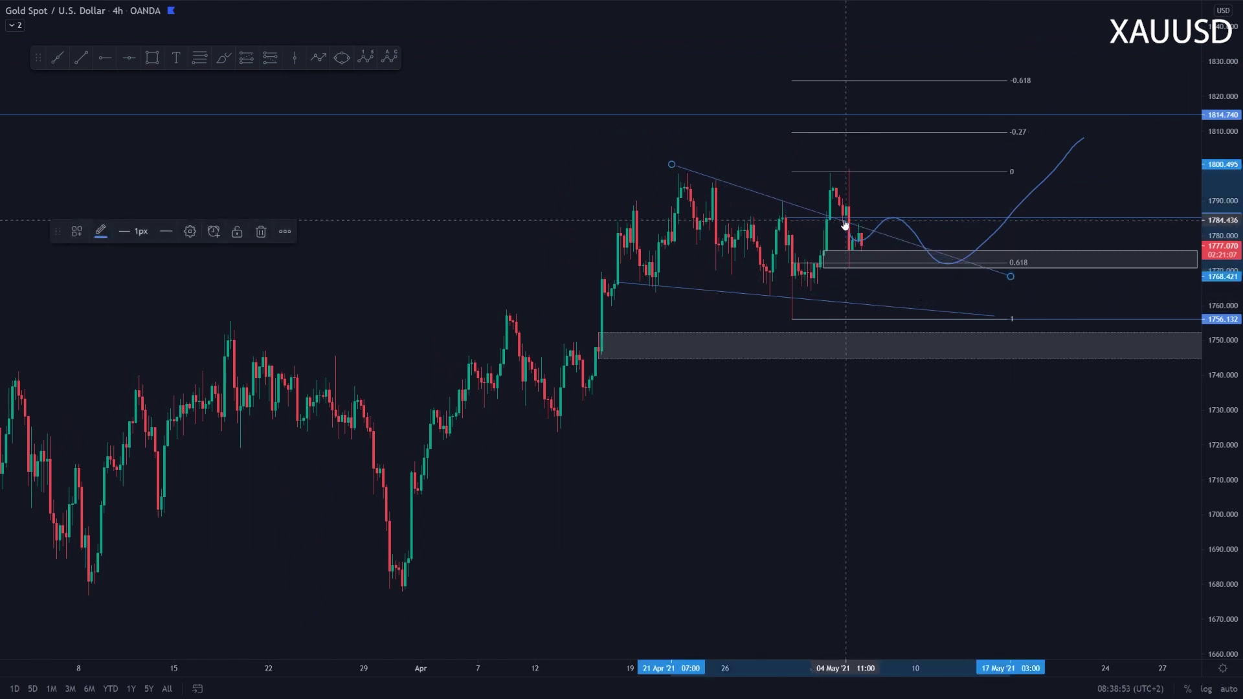
{"action": "left_click", "coordinate": [850, 173]}
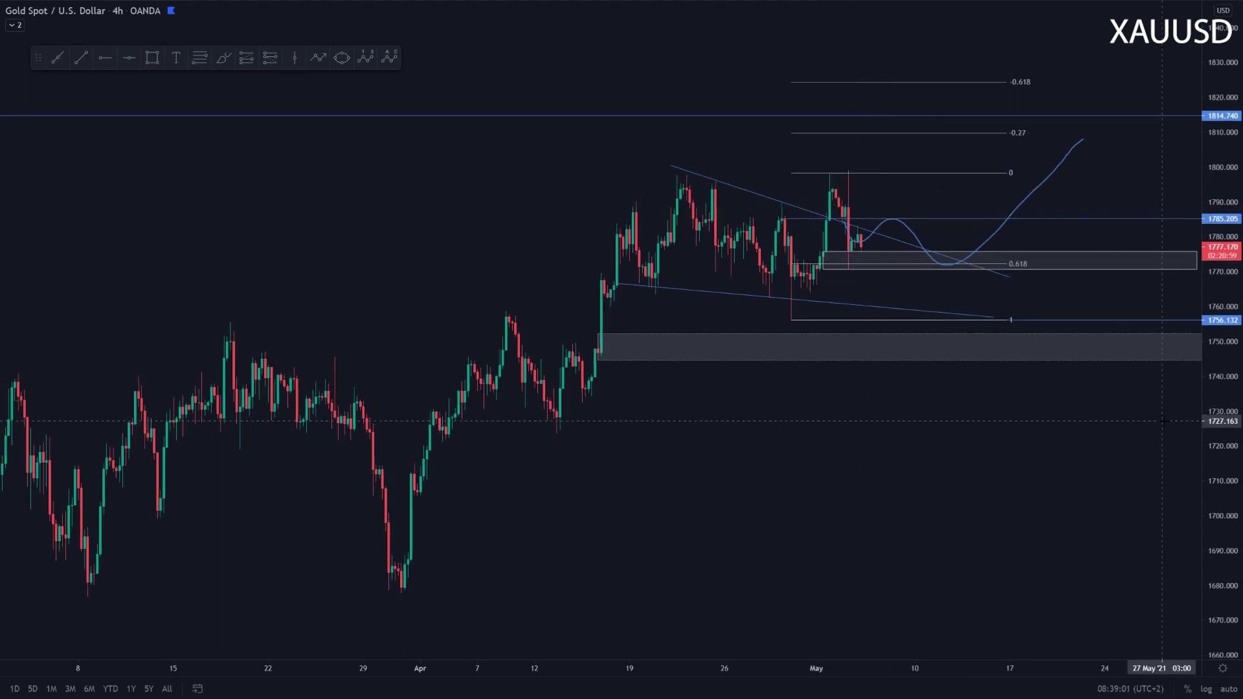
Brush a short mark along the upper edge of the grey zone around the 0.618 level.
{"action": "left_click_drag", "start_coordinate": [1215, 448], "coordinate": [1209, 387]}
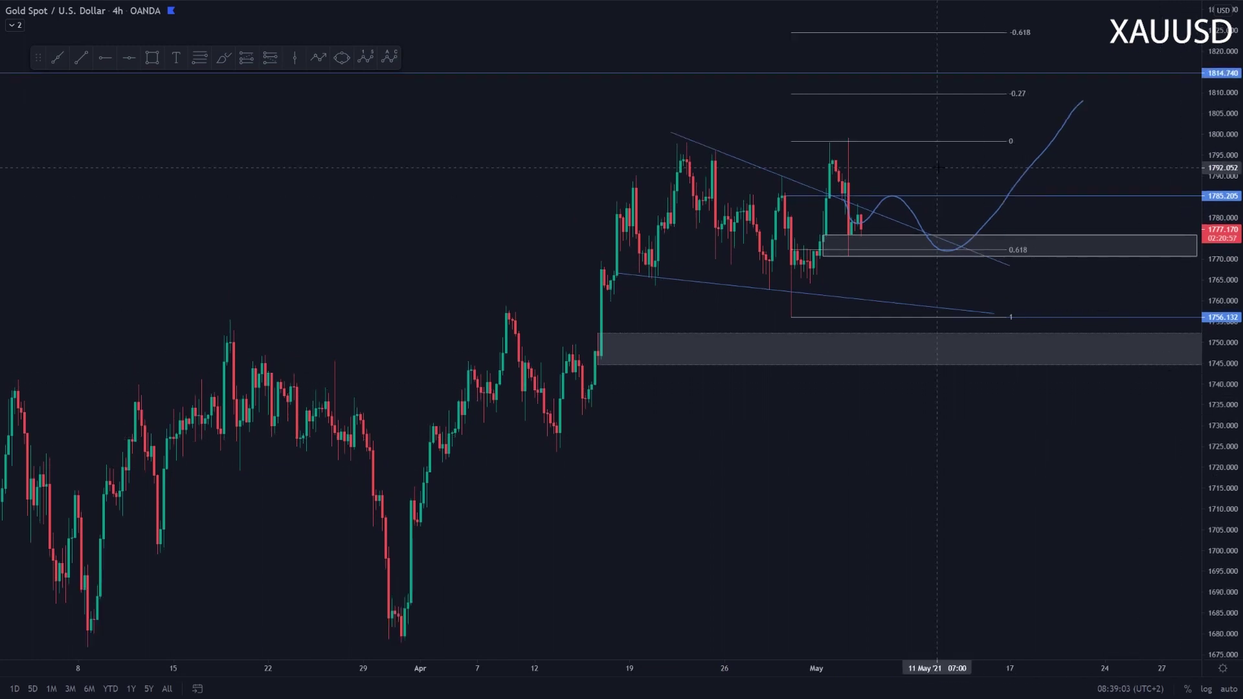
{"action": "scroll", "coordinate": [905, 183], "scroll_direction": "up", "scroll_amount": 1}
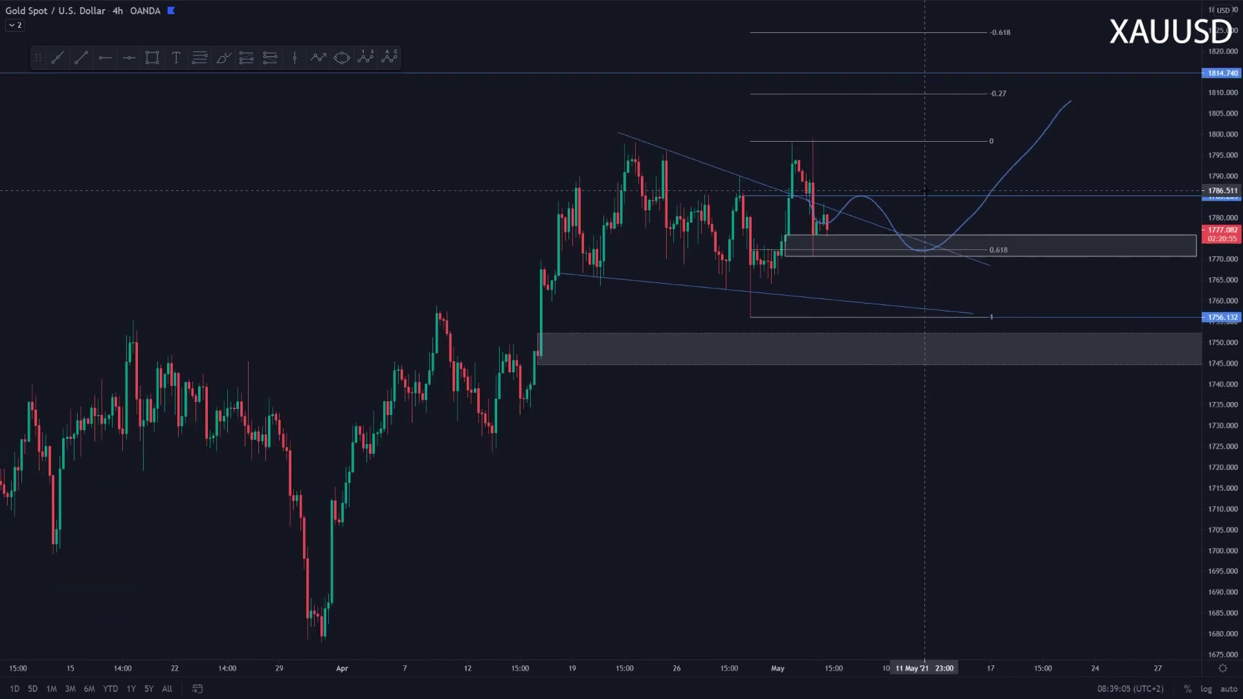
{"action": "left_click_drag", "start_coordinate": [897, 165], "coordinate": [907, 193]}
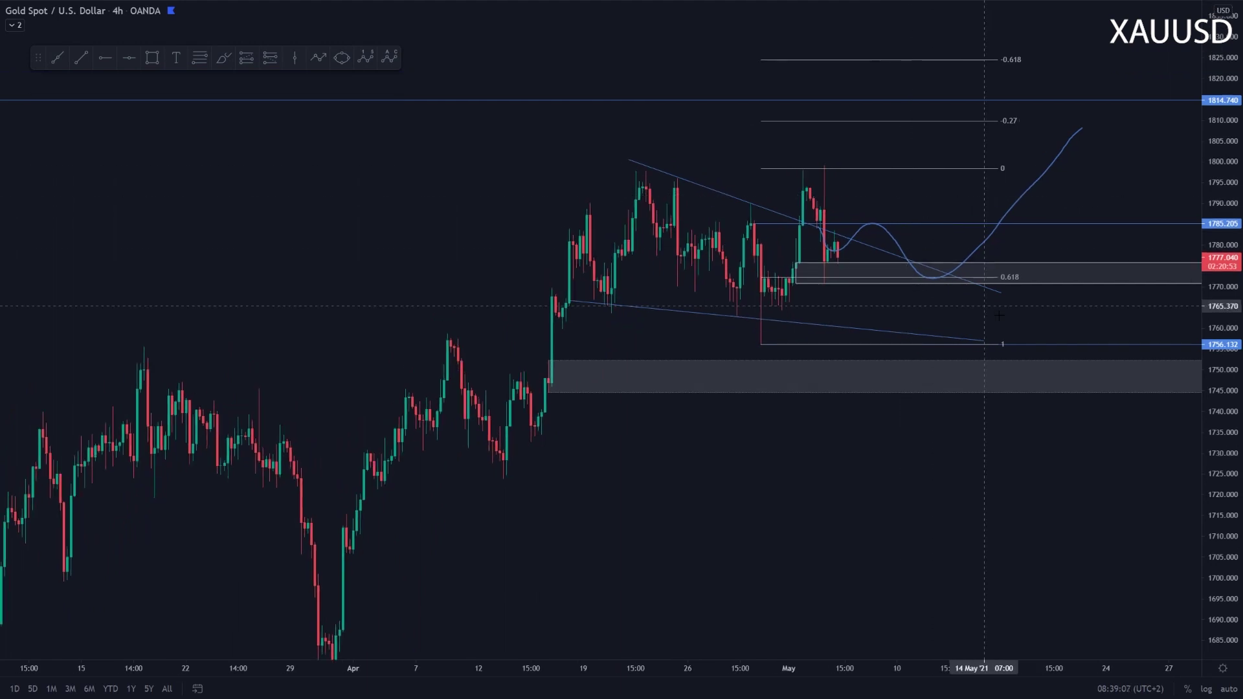
{"action": "scroll", "coordinate": [1020, 330], "scroll_direction": "up", "scroll_amount": 2}
{"action": "left_click_drag", "start_coordinate": [1210, 458], "coordinate": [1210, 432]}
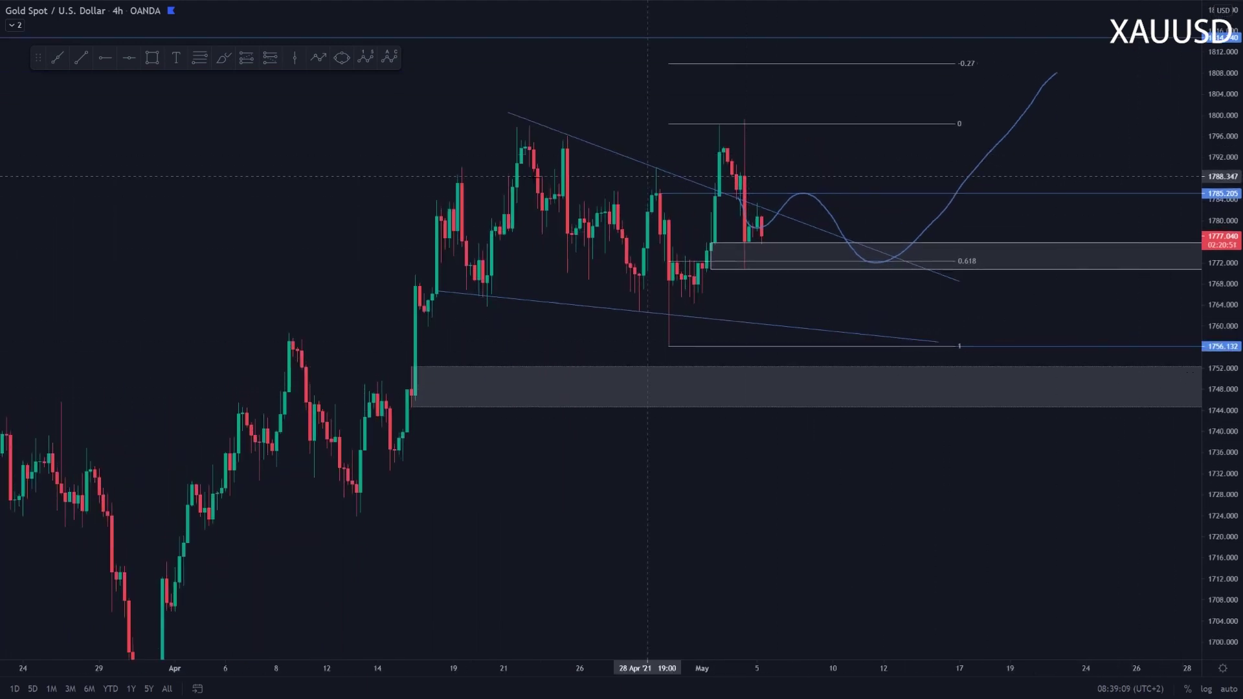
{"action": "key", "text": "alt+b"}
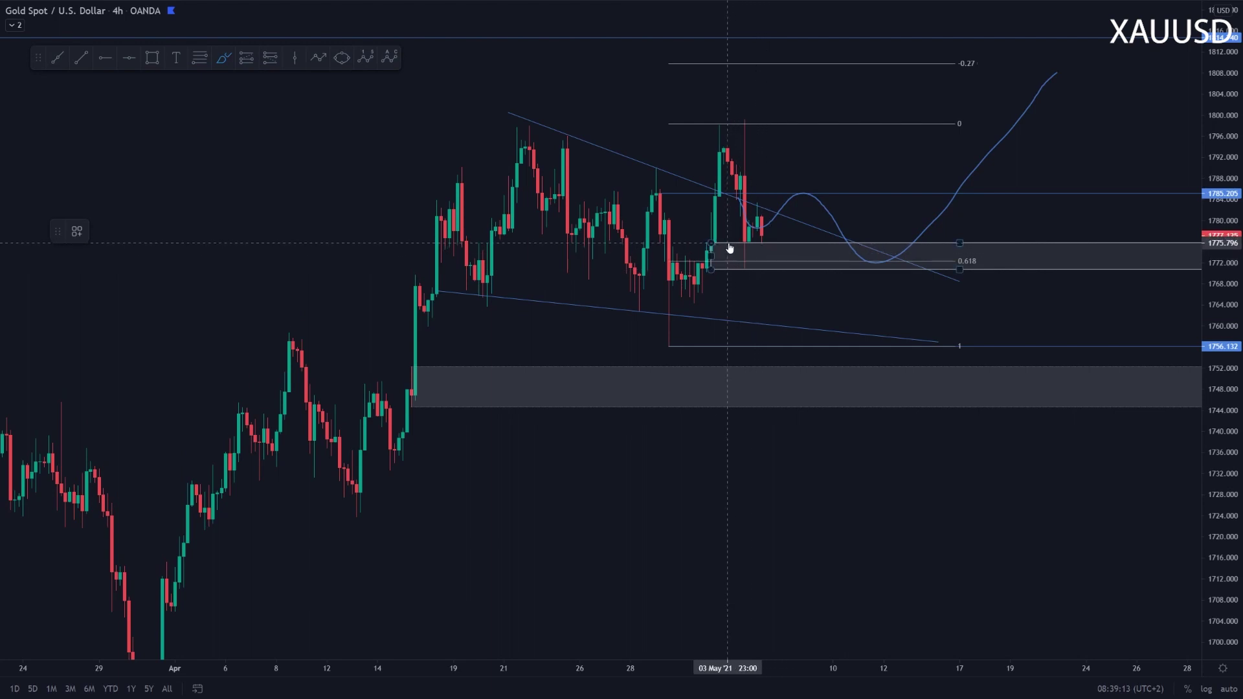
{"action": "left_click_drag", "start_coordinate": [739, 254], "coordinate": [775, 256]}
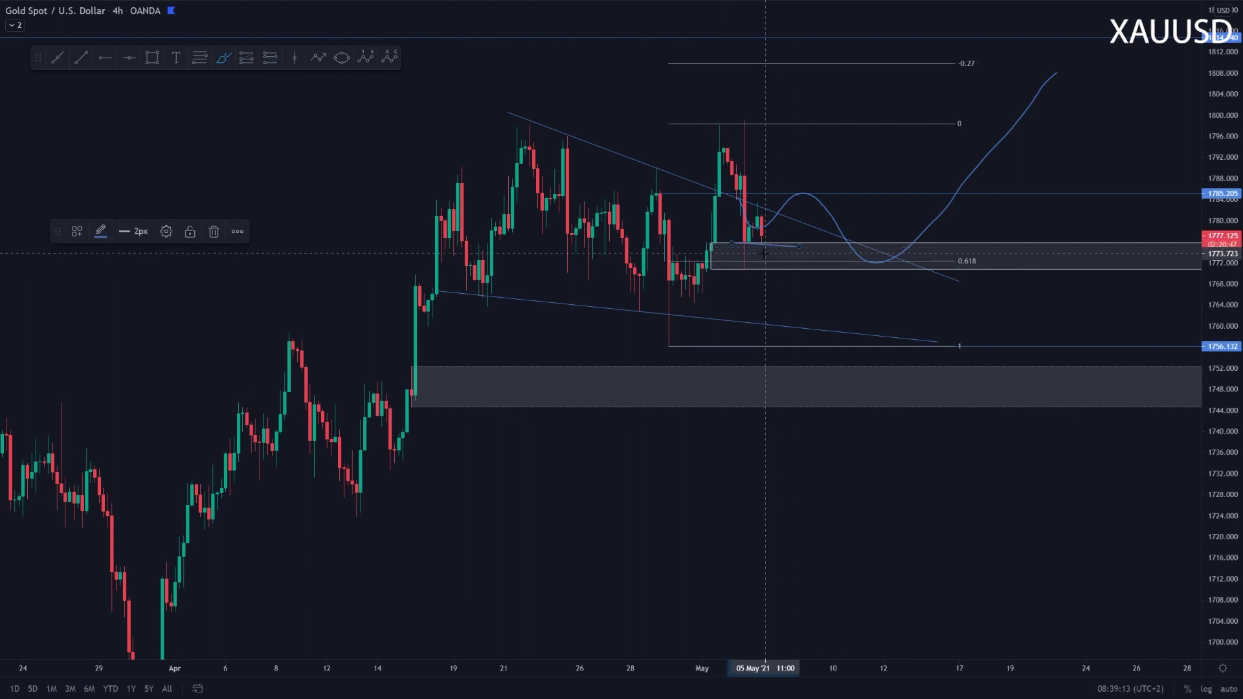
Delete the brush mark on the grey zone and the old brushed price path.
{"action": "left_click", "coordinate": [842, 169]}
{"action": "left_click", "coordinate": [762, 256]}
{"action": "key", "text": "Delete"}
{"action": "left_click", "coordinate": [785, 202]}
{"action": "key", "text": "Delete"}
{"action": "scroll", "coordinate": [905, 272], "scroll_direction": "down", "scroll_amount": 1}
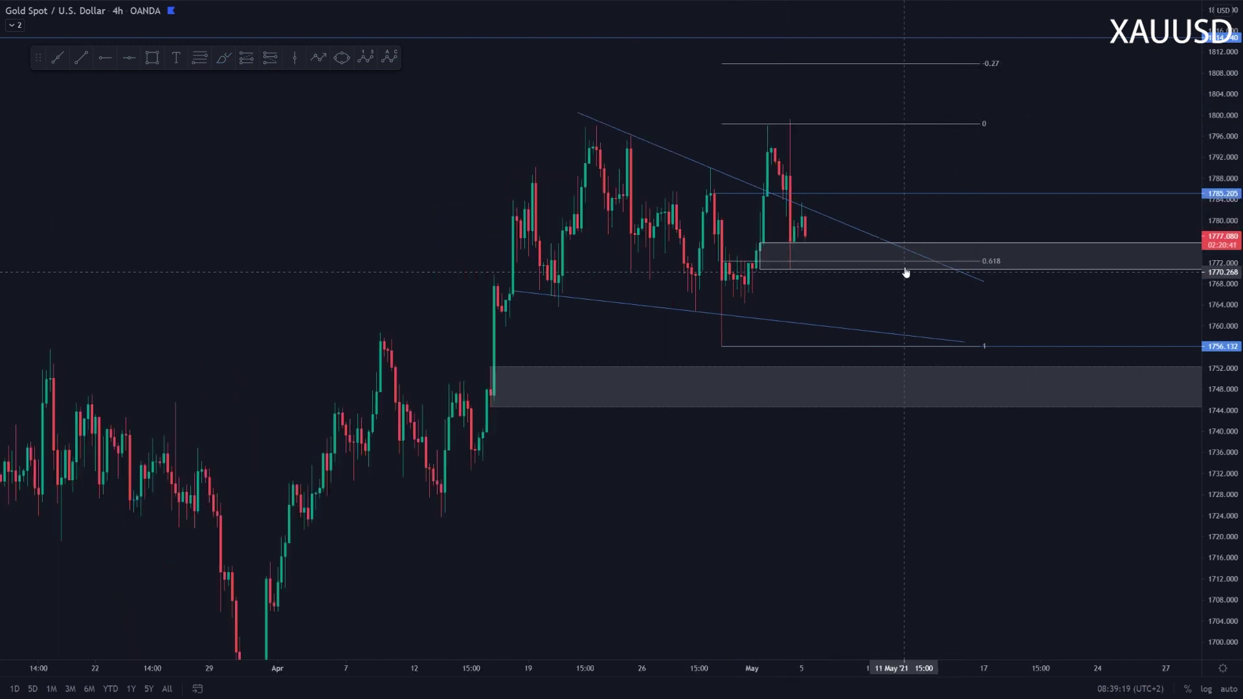
Switch gold to the 1-hour timeframe and examine the price action around the wedge and the grey zones.
{"action": "type", "text": "1h"}
{"action": "key", "text": "Return"}
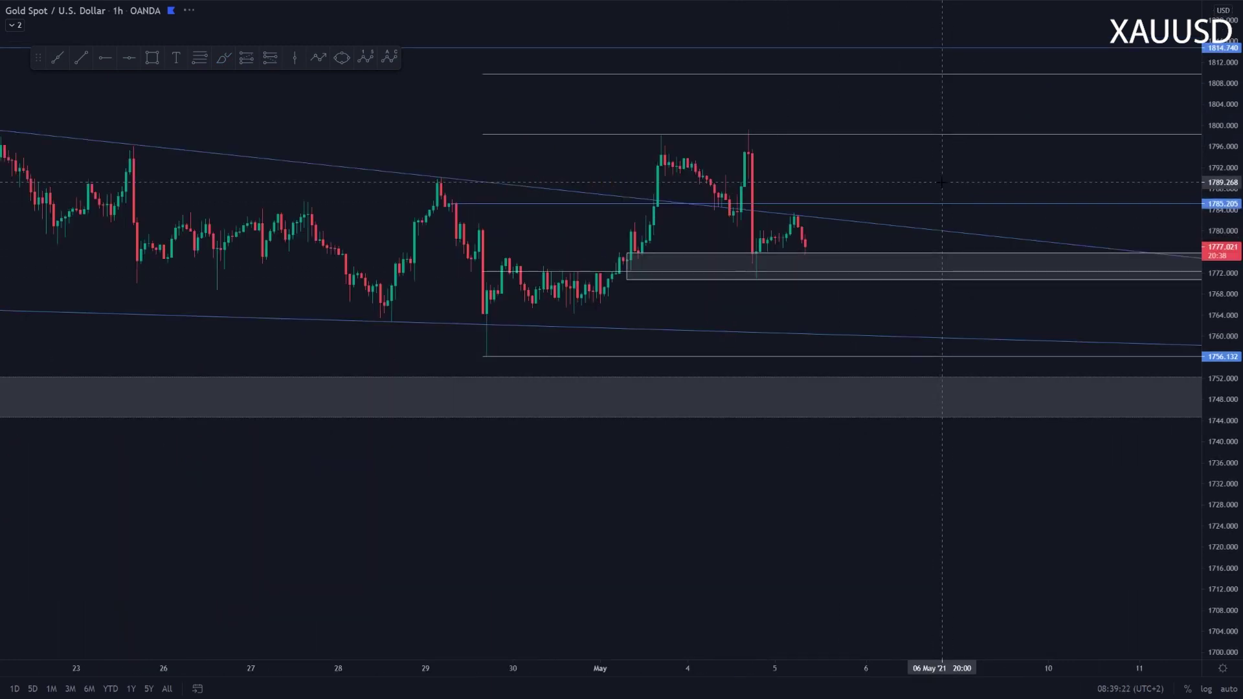
{"action": "left_click_drag", "start_coordinate": [989, 167], "coordinate": [974, 184]}
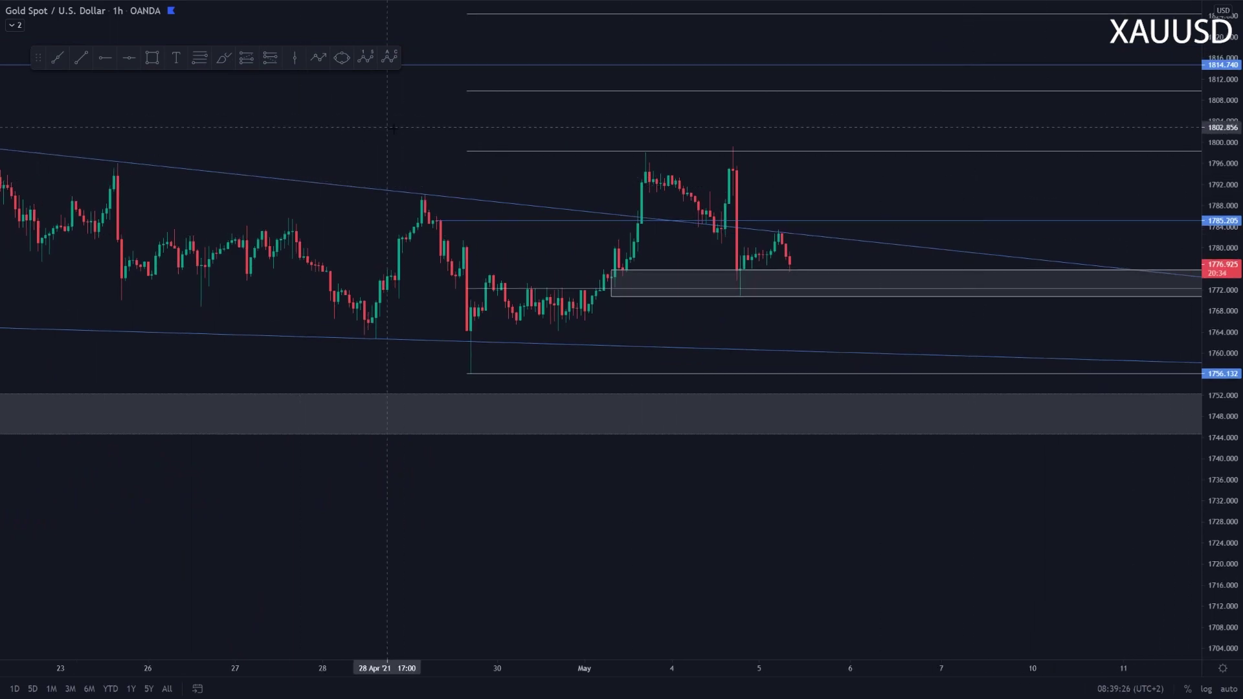
{"action": "scroll", "coordinate": [403, 142], "scroll_direction": "down", "scroll_amount": 5}
{"action": "left_click_drag", "start_coordinate": [685, 158], "coordinate": [579, 204]}
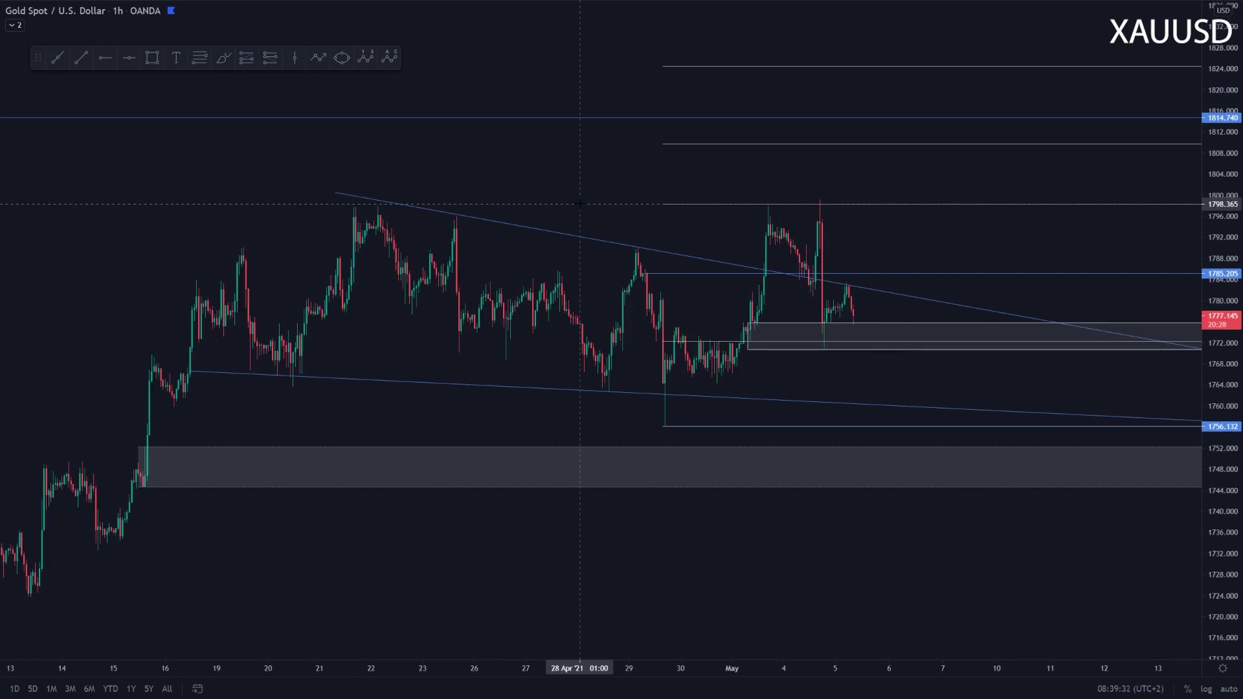
Open the USDJPY chart on the 4-hour timeframe.
{"action": "type", "text": "USDJPY"}
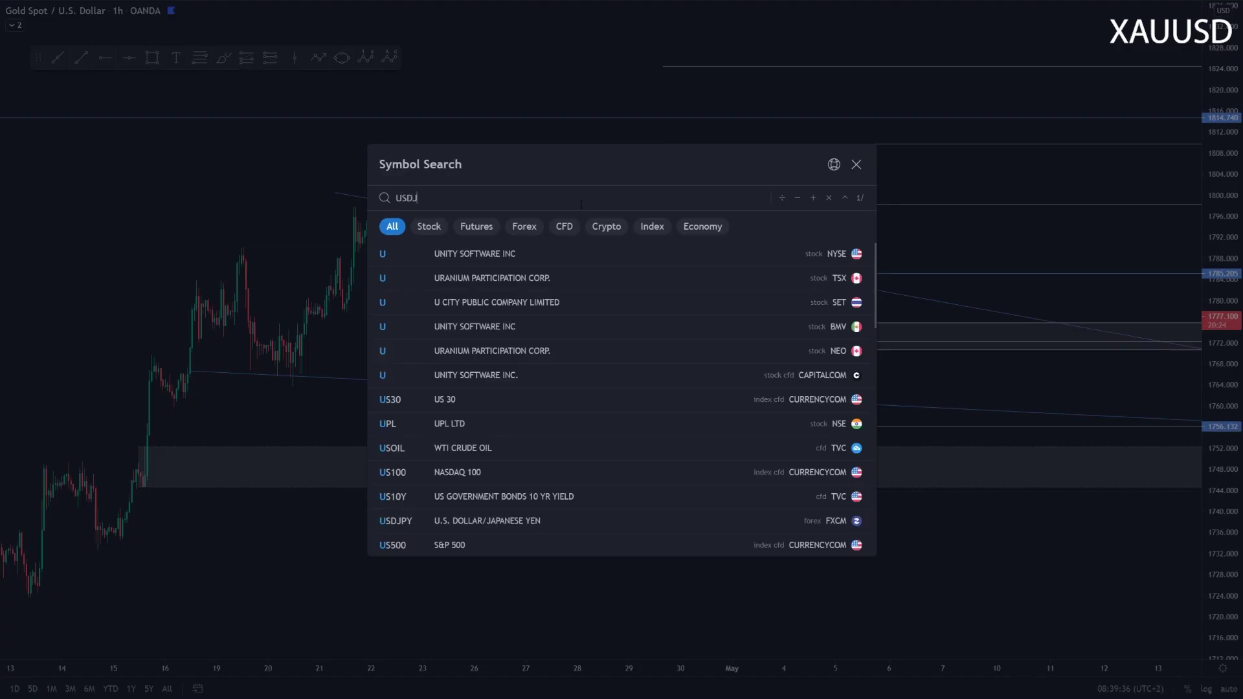
{"action": "key", "text": "Return"}
{"action": "type", "text": "4H"}
{"action": "key", "text": "Return"}
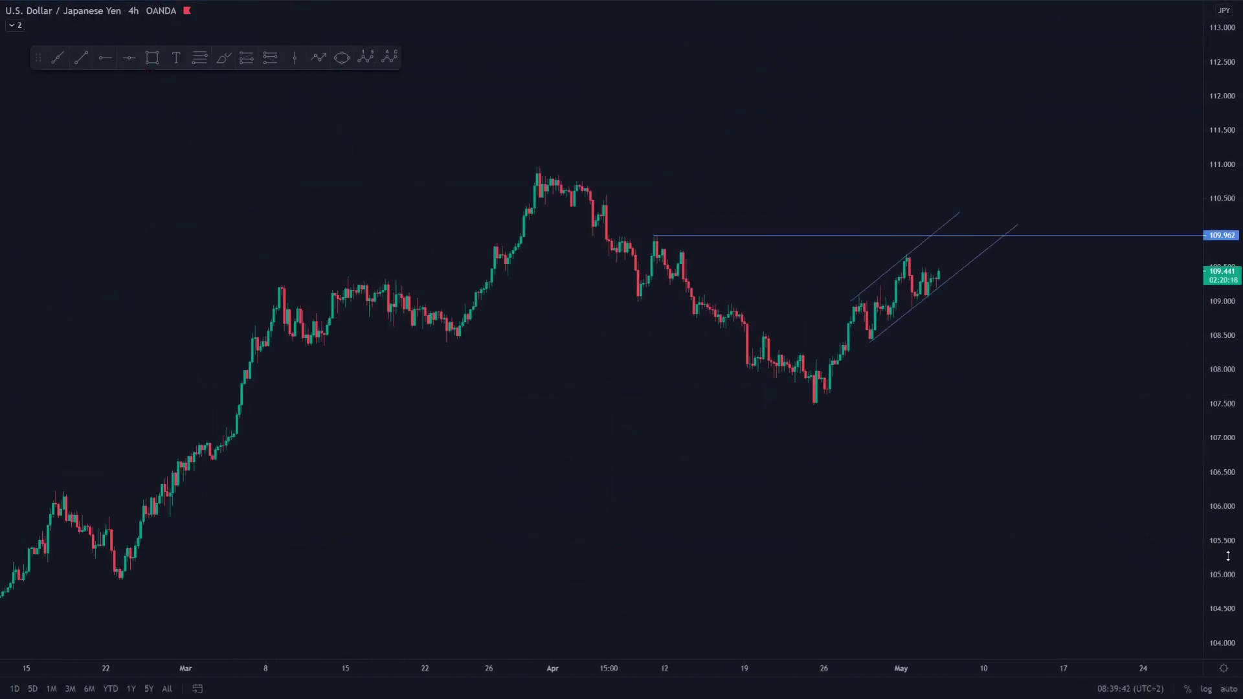
Circle the 9 April swing high where the 109.962 line starts.
{"action": "left_click_drag", "start_coordinate": [1228, 556], "coordinate": [1187, 414]}
{"action": "scroll", "coordinate": [311, 231], "scroll_direction": "up", "scroll_amount": 2}
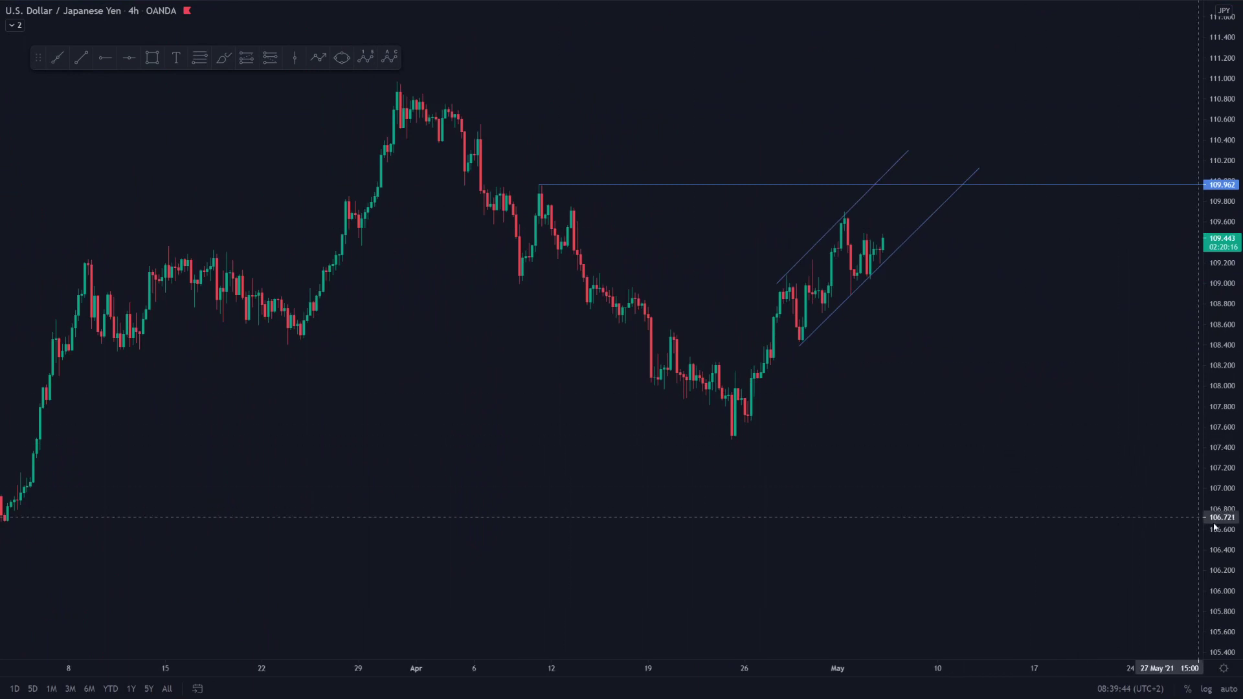
{"action": "left_click_drag", "start_coordinate": [1227, 547], "coordinate": [1227, 454]}
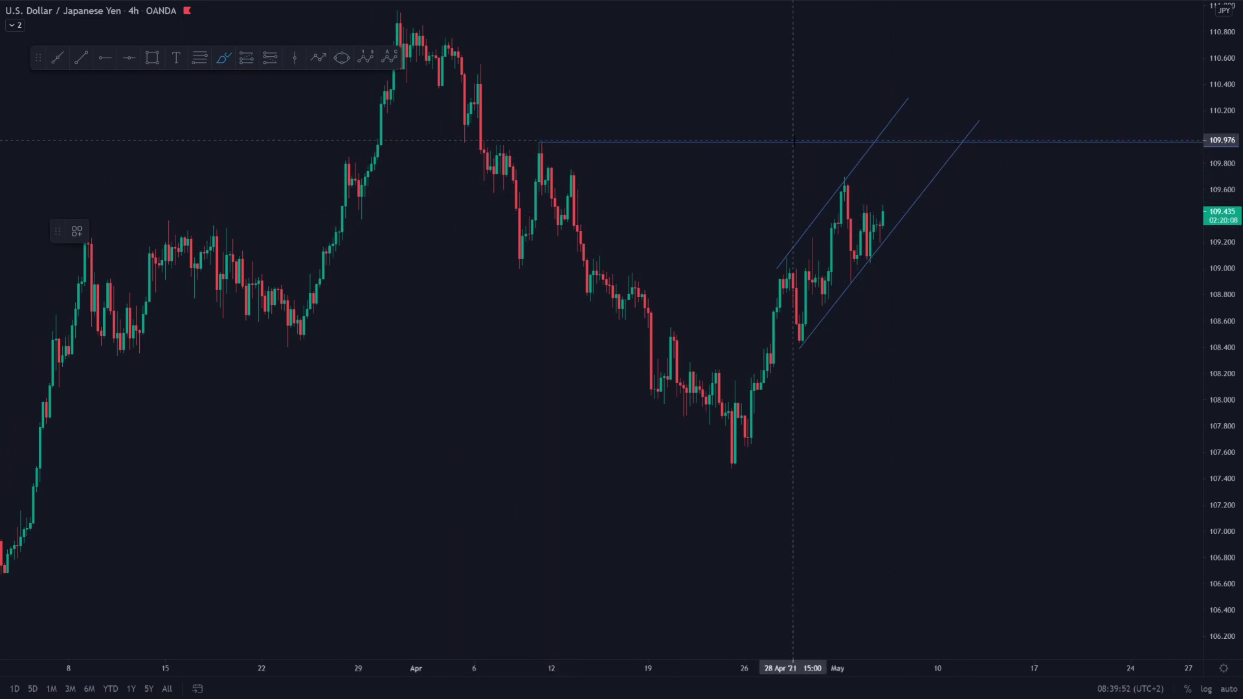
{"action": "left_click", "coordinate": [543, 141]}
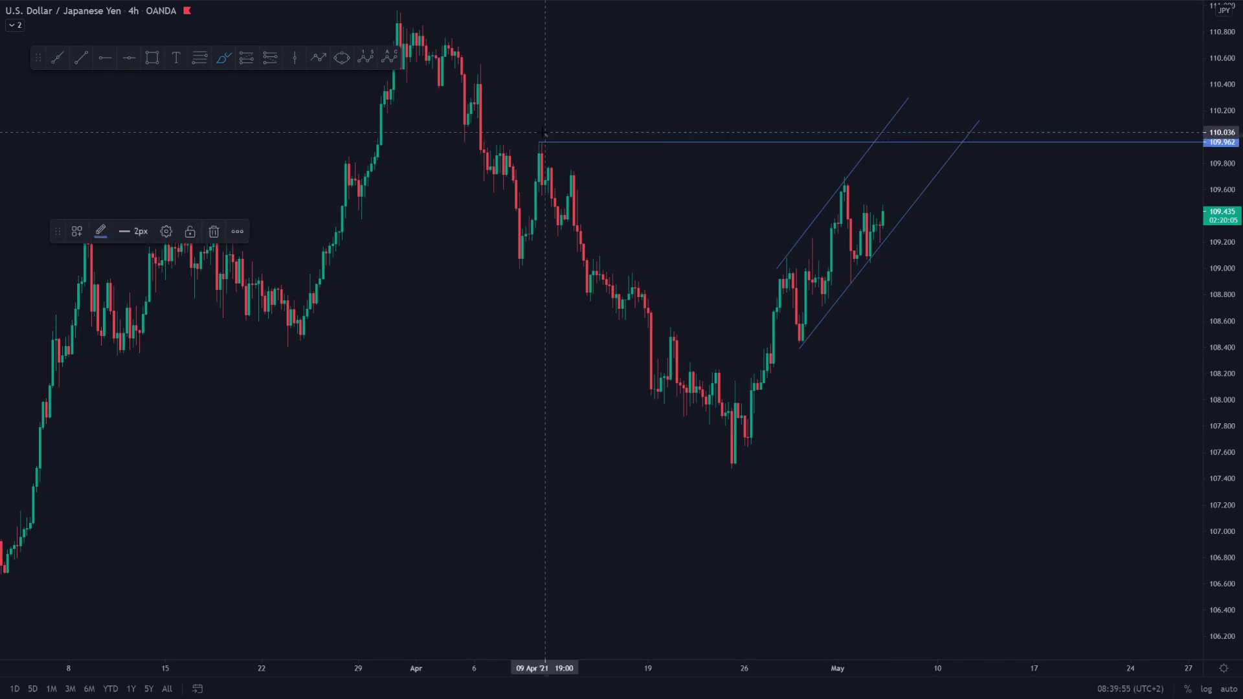
{"action": "left_click", "coordinate": [618, 107]}
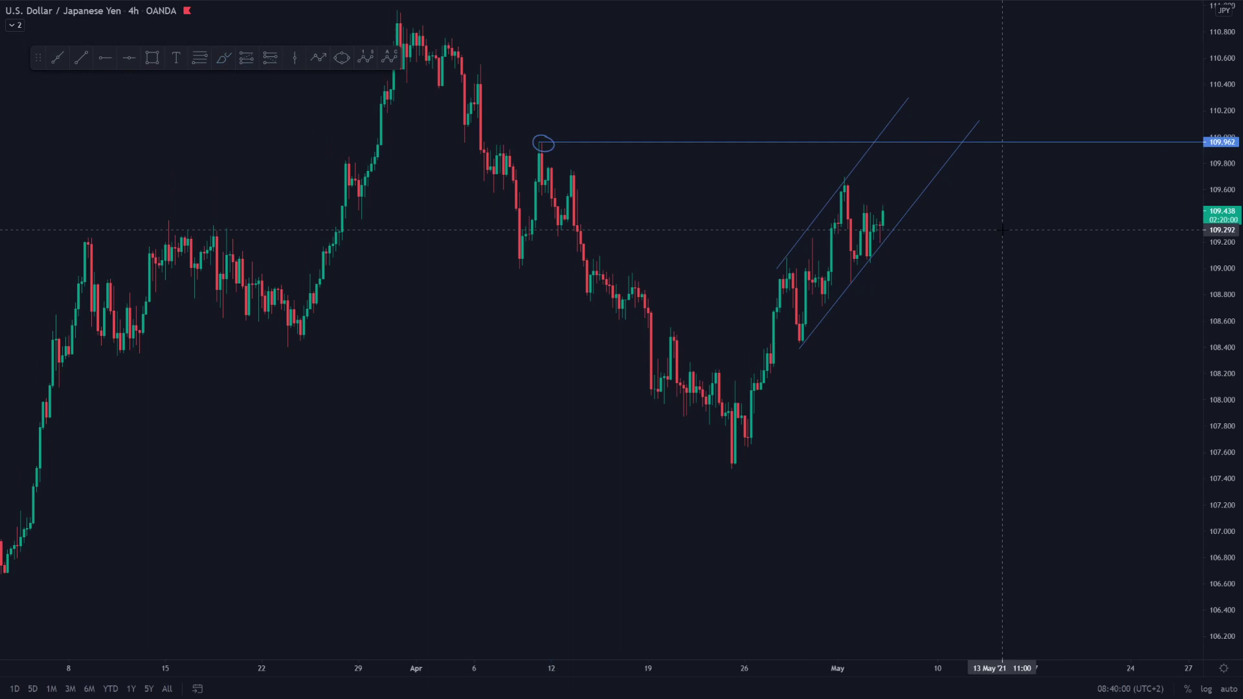
Switch the USD/JPY chart to the 1-hour timeframe.
{"action": "type", "text": "1h"}
{"action": "key", "text": "Return"}
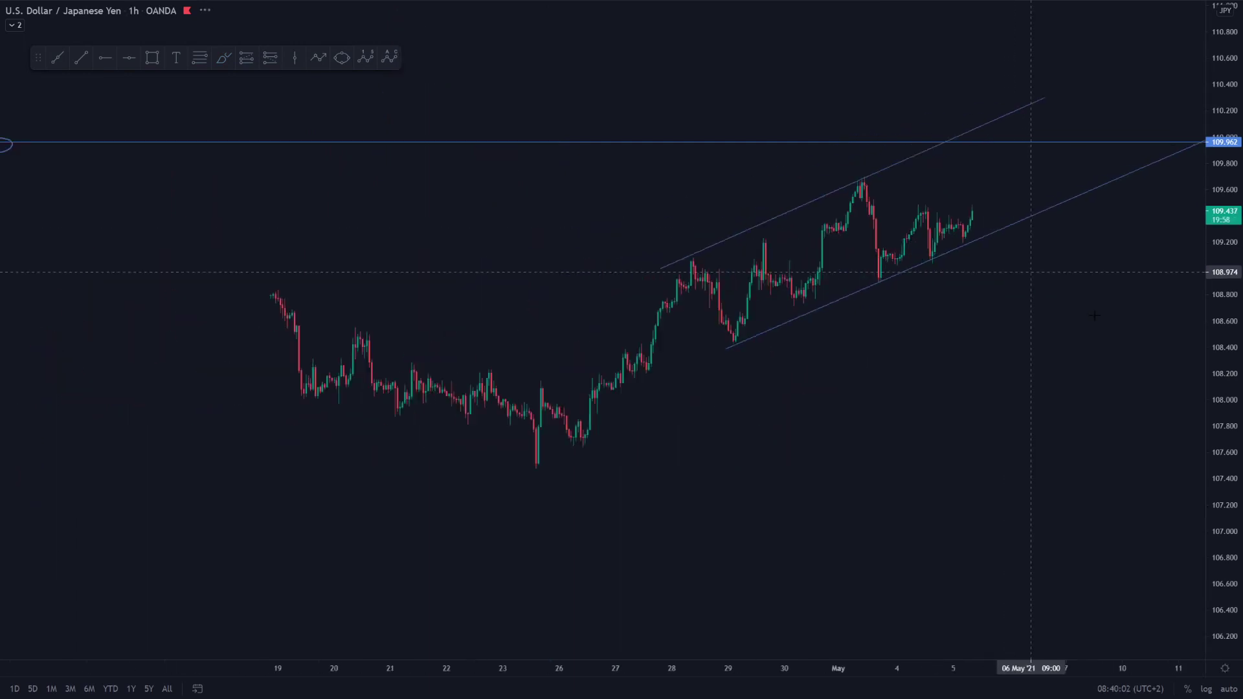
{"action": "left_click_drag", "start_coordinate": [1237, 453], "coordinate": [1227, 158]}
{"action": "scroll", "coordinate": [926, 198], "scroll_direction": "up", "scroll_amount": 2}
{"action": "left_click_drag", "start_coordinate": [906, 56], "coordinate": [901, 182]}
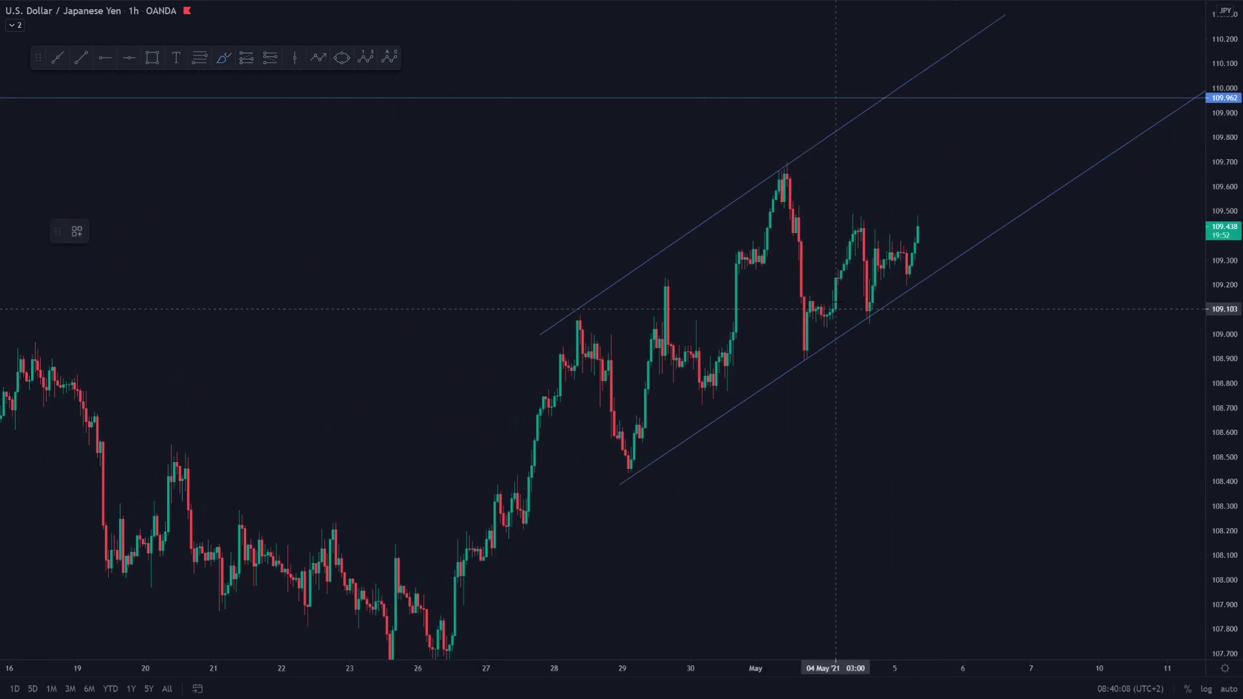
Circle the three descending swing highs and three ascending swing lows from 3 to 5 May inside the channel.
{"action": "left_click", "coordinate": [756, 183]}
{"action": "mouse_move", "coordinate": [853, 227]}
{"action": "left_mouse_down"}
{"action": "mouse_move", "coordinate": [875, 227]}
{"action": "mouse_move", "coordinate": [893, 253]}
{"action": "left_mouse_up"}
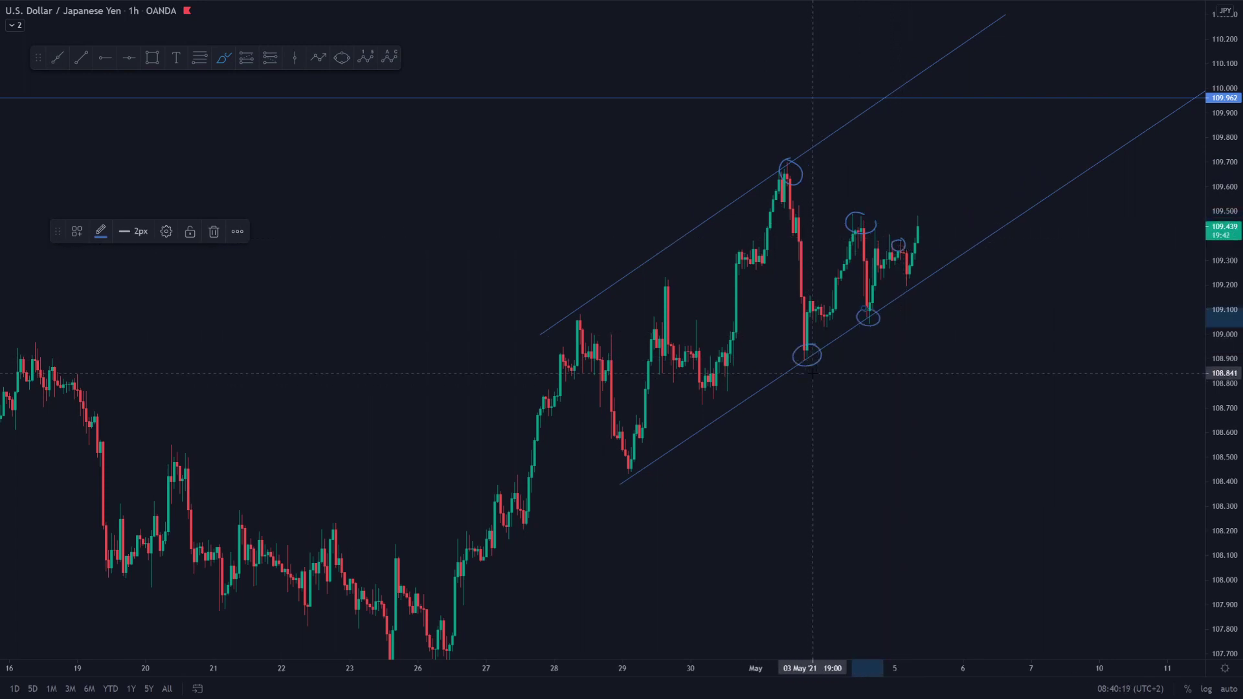
{"action": "mouse_move", "coordinate": [905, 277]}
{"action": "left_mouse_down"}
{"action": "mouse_move", "coordinate": [902, 298]}
{"action": "mouse_move", "coordinate": [913, 280]}
{"action": "left_mouse_up"}
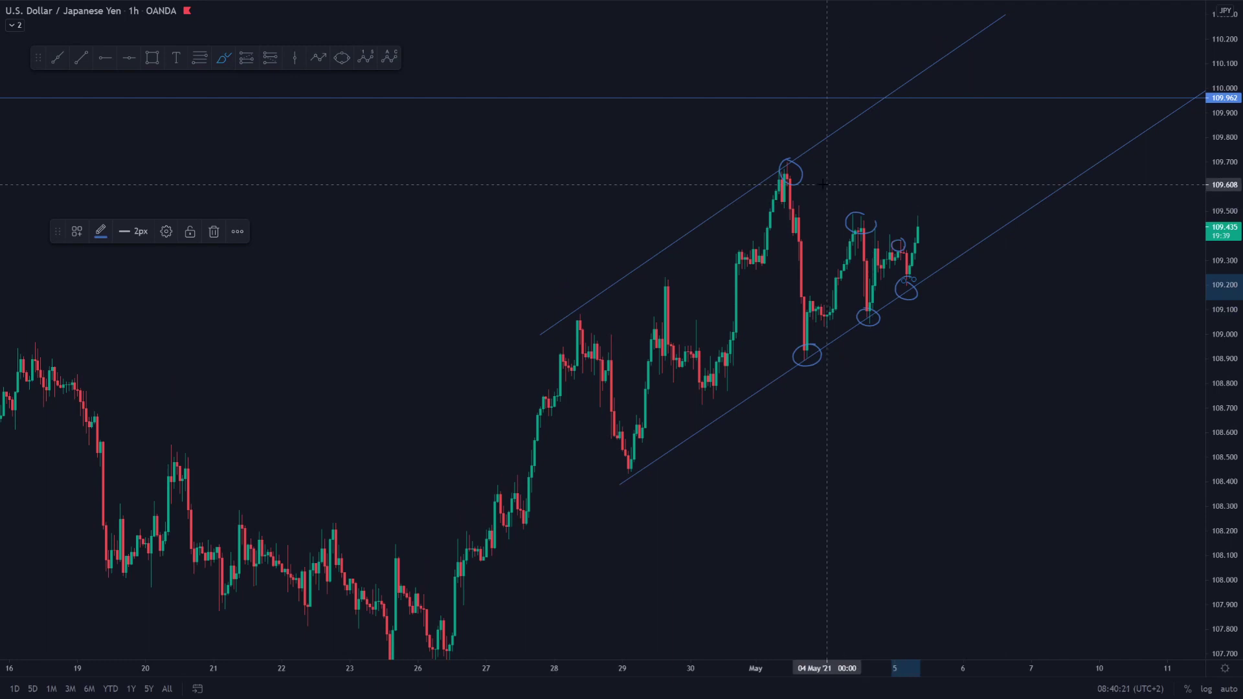
Draw two converging trend lines, one through the circled highs and one through the circled lows.
{"action": "left_click", "coordinate": [418, 147]}
{"action": "left_click", "coordinate": [79, 59]}
{"action": "left_click", "coordinate": [770, 156]}
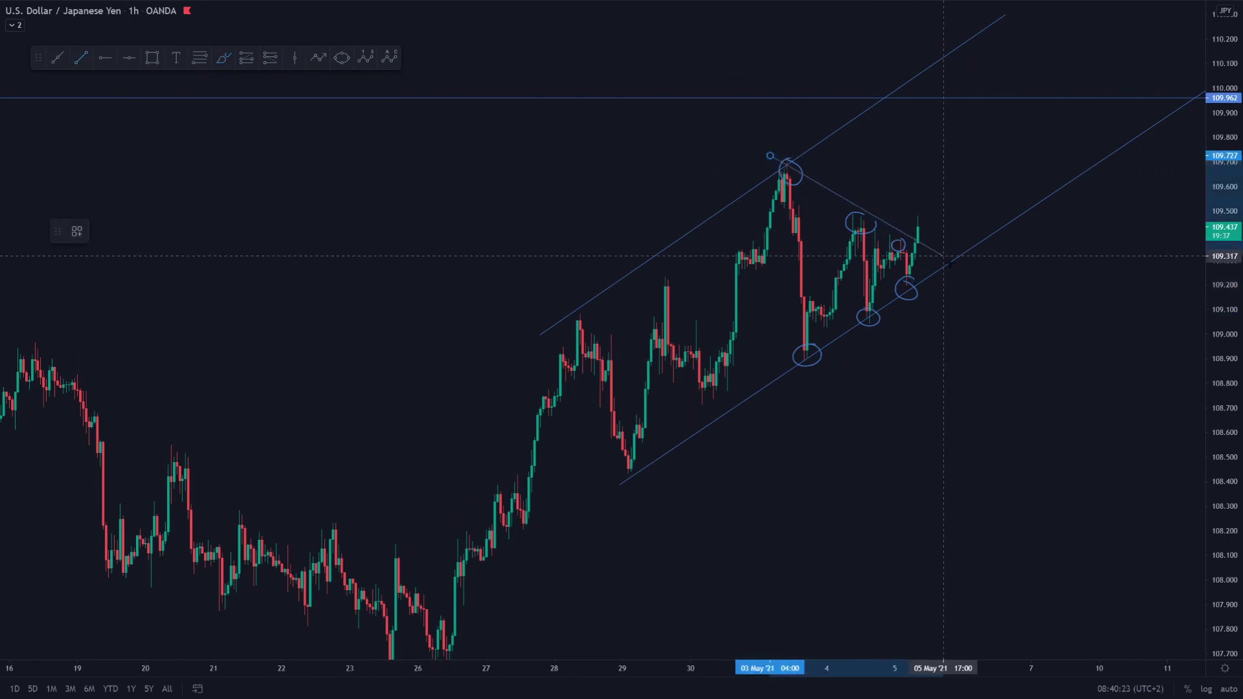
{"action": "left_click", "coordinate": [954, 277]}
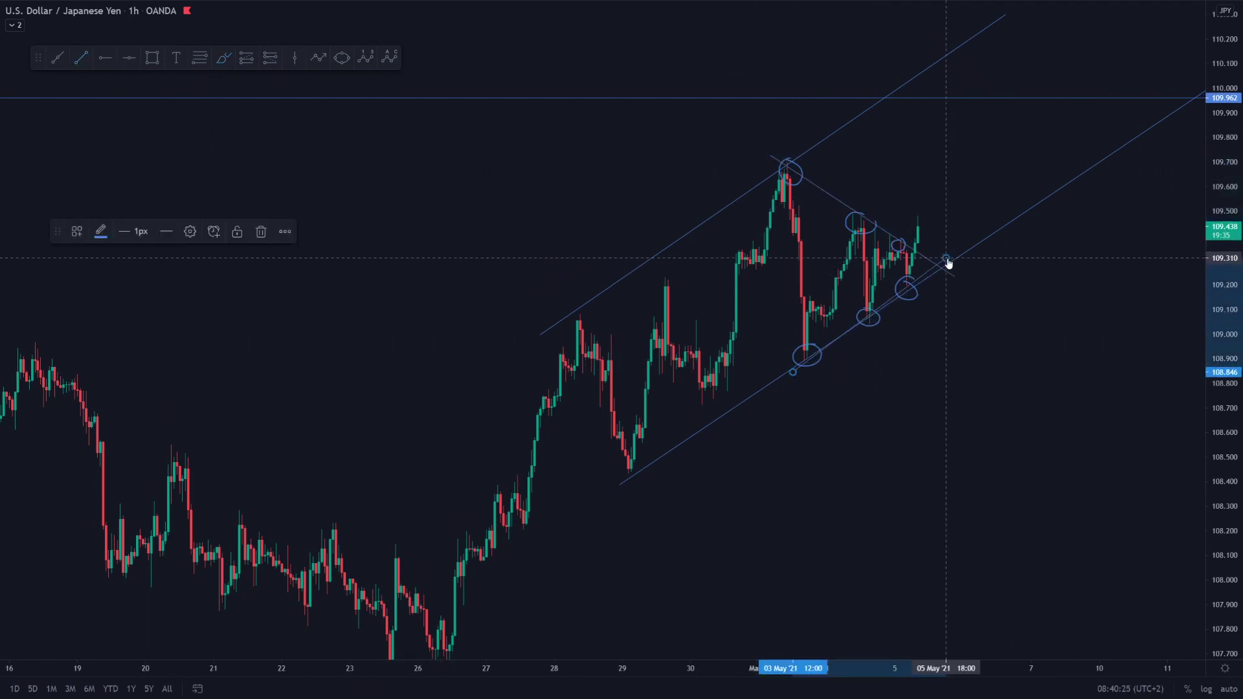
Delete the circles on the two latest swing lows and both long ascending channel lines from the USD/JPY chart.
{"action": "key", "text": "Escape"}
{"action": "left_click", "coordinate": [910, 298]}
{"action": "key", "text": "Delete"}
{"action": "left_click", "coordinate": [878, 314]}
{"action": "key", "text": "Delete"}
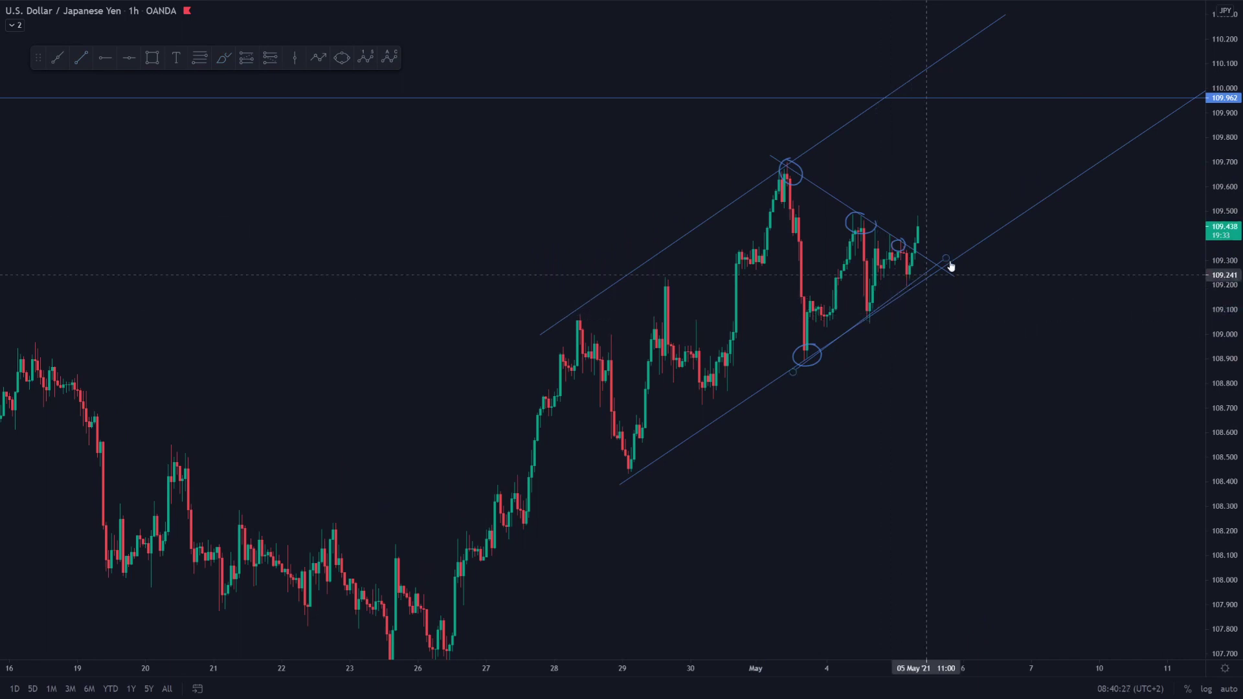
{"action": "left_click", "coordinate": [978, 244]}
{"action": "key", "text": "Delete"}
{"action": "left_click", "coordinate": [847, 126]}
{"action": "key", "text": "Delete"}
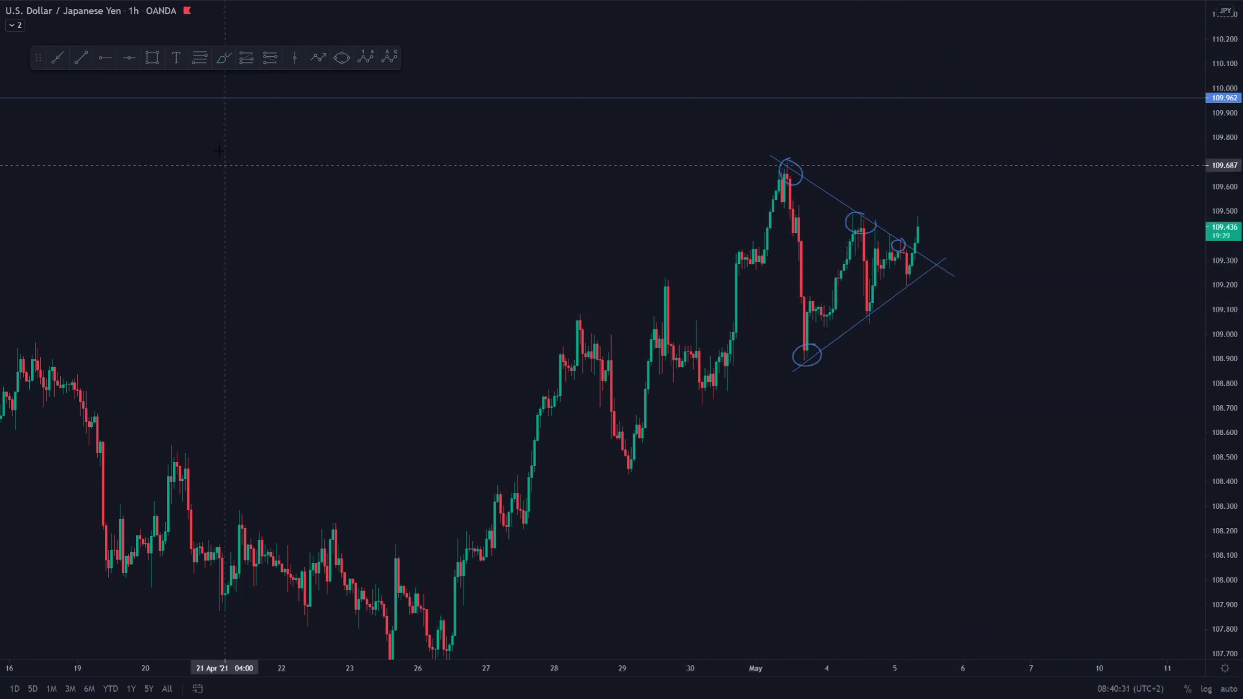
Sketch a horizontal level near 109.44 and a bullish path that breaks out, retests this level and rises above the 109.962 line.
{"action": "left_click", "coordinate": [230, 58]}
{"action": "left_click_drag", "start_coordinate": [919, 230], "coordinate": [929, 175]}
{"action": "left_click_drag", "start_coordinate": [817, 224], "coordinate": [1000, 224]}
{"action": "mouse_move", "coordinate": [932, 182]}
{"action": "left_mouse_down"}
{"action": "mouse_move", "coordinate": [963, 227]}
{"action": "mouse_move", "coordinate": [1012, 84]}
{"action": "left_mouse_up"}
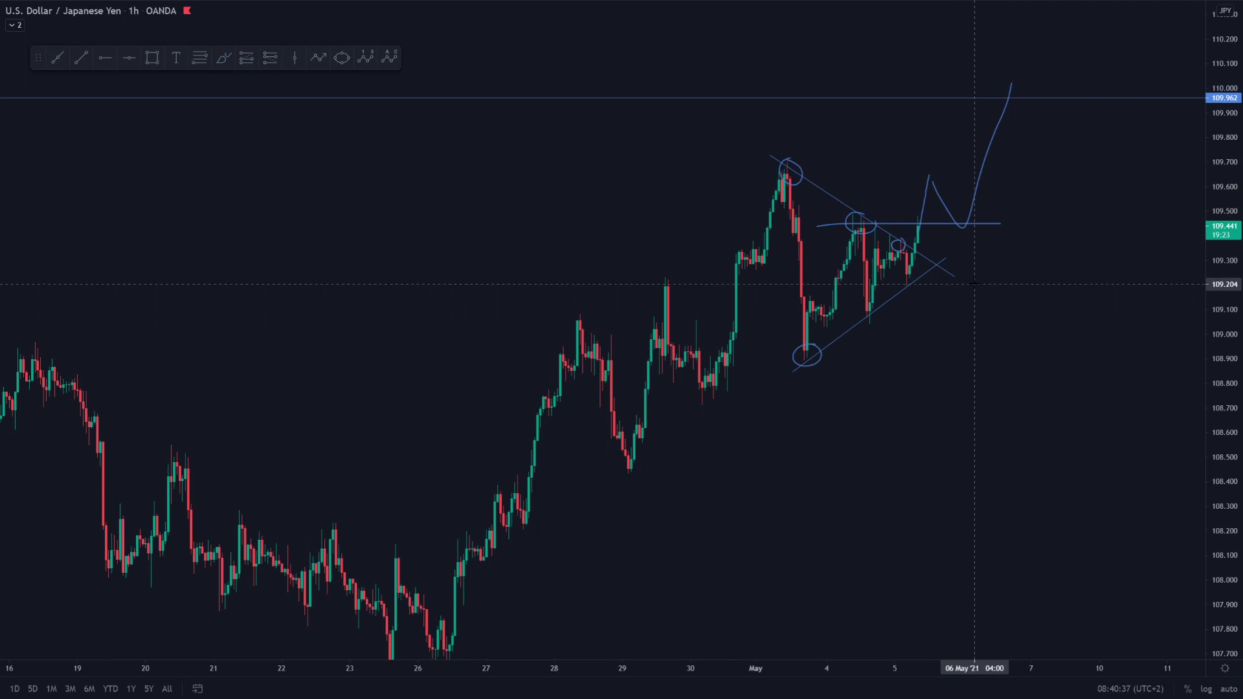
Draw a rising trend line from below the late-April lows through the 29 April and early-May swing lows.
{"action": "left_click_drag", "start_coordinate": [901, 372], "coordinate": [895, 278]}
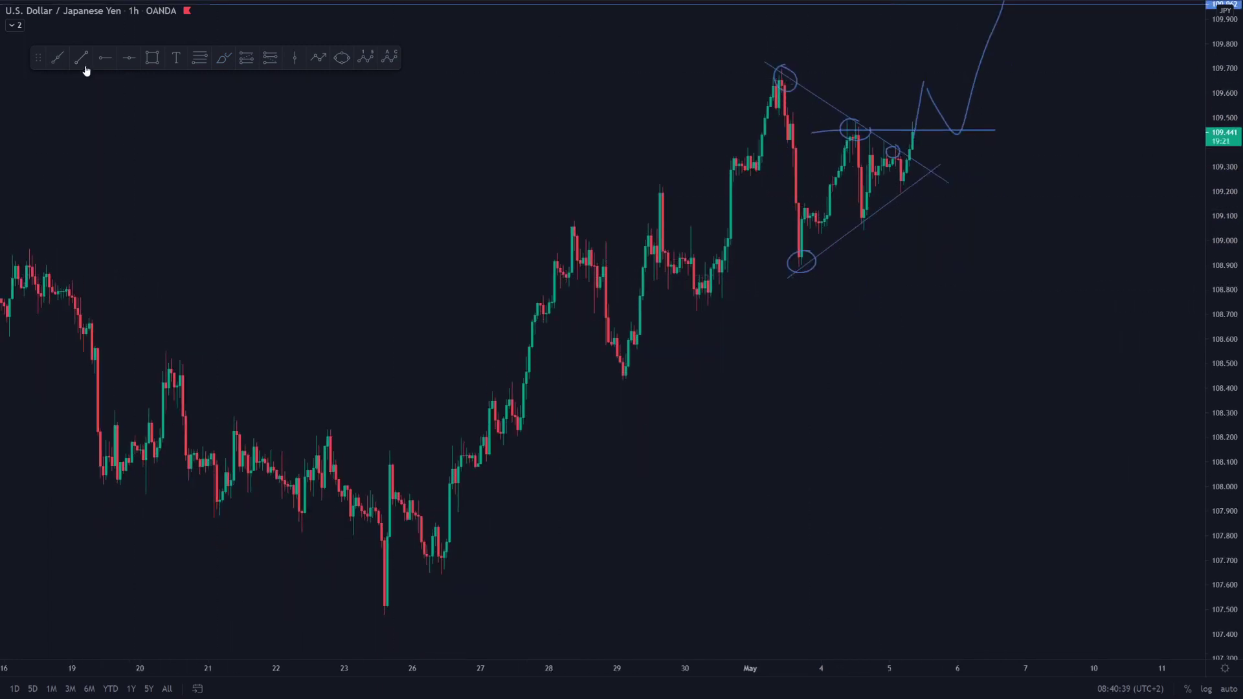
{"action": "left_click", "coordinate": [523, 442]}
{"action": "left_click", "coordinate": [1082, 83]}
Sketch a bearish path breaking below the triangle, retesting a hand-drawn level near 109.10 and falling to about 108.50.
{"action": "left_click", "coordinate": [1096, 281]}
{"action": "mouse_move", "coordinate": [908, 144]}
{"action": "left_mouse_down"}
{"action": "mouse_move", "coordinate": [936, 279]}
{"action": "mouse_move", "coordinate": [1009, 364]}
{"action": "left_mouse_up"}
{"action": "left_click_drag", "start_coordinate": [846, 224], "coordinate": [1134, 215]}
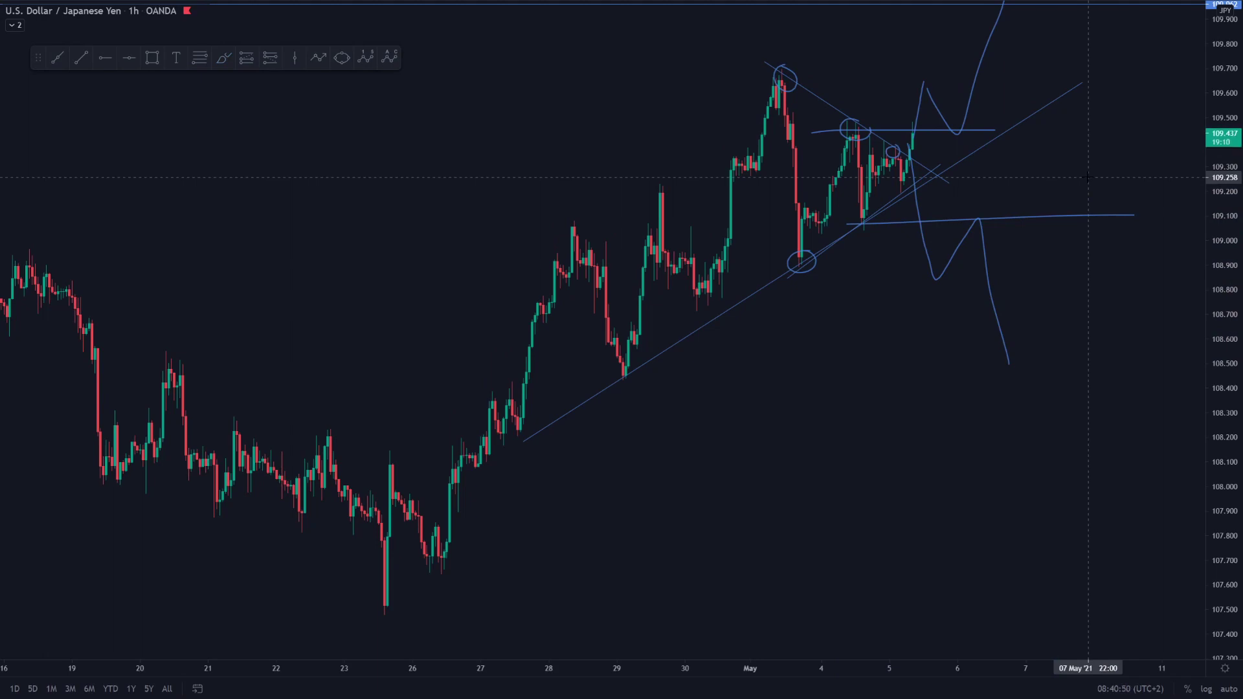
Open the USDCHF chart and set it to the daily timeframe.
{"action": "type", "text": "USDCHF"}
{"action": "key", "text": "Return"}
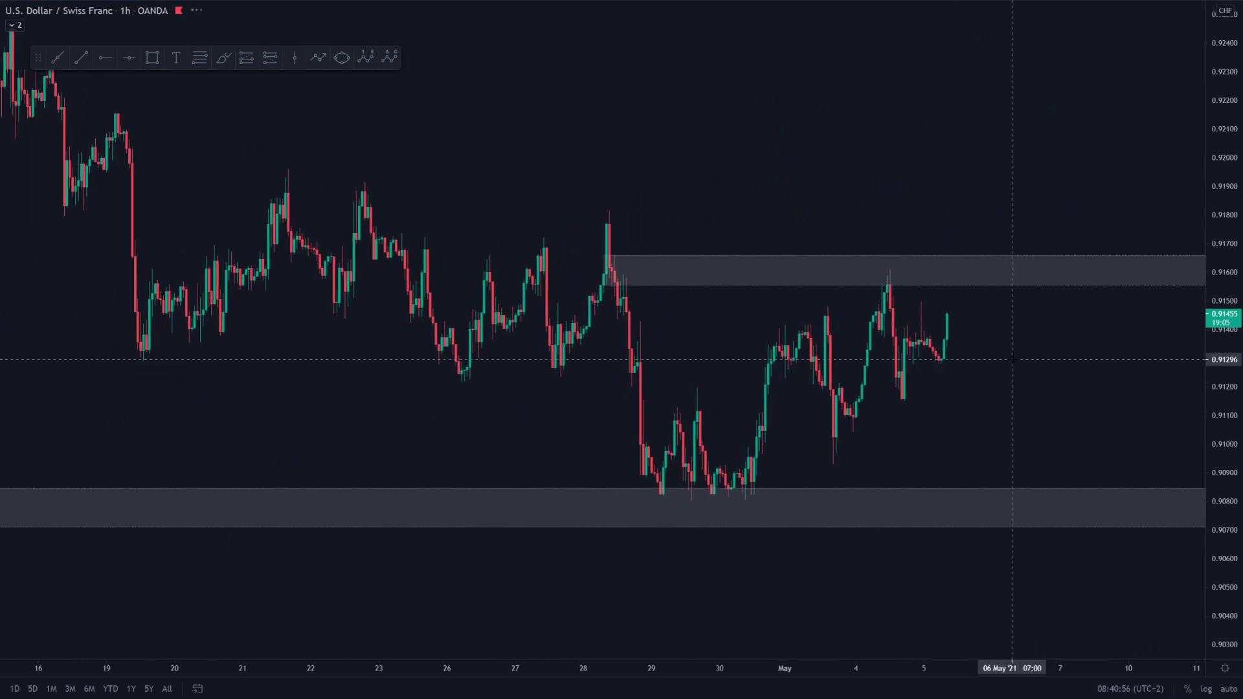
{"action": "type", "text": "1D"}
{"action": "key", "text": "Return"}
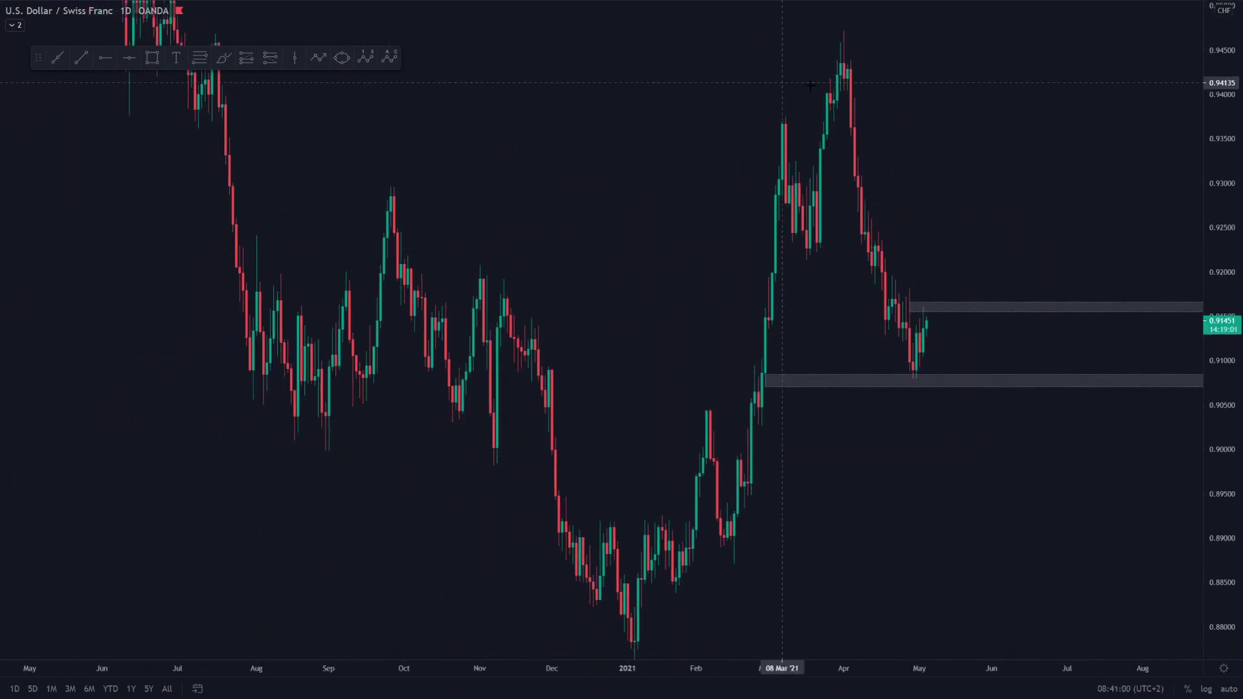
Switch the USD/CHF chart to the 4-hour timeframe and frame the two grey zones with the latest candles.
{"action": "type", "text": "4h"}
{"action": "key", "text": "Return"}
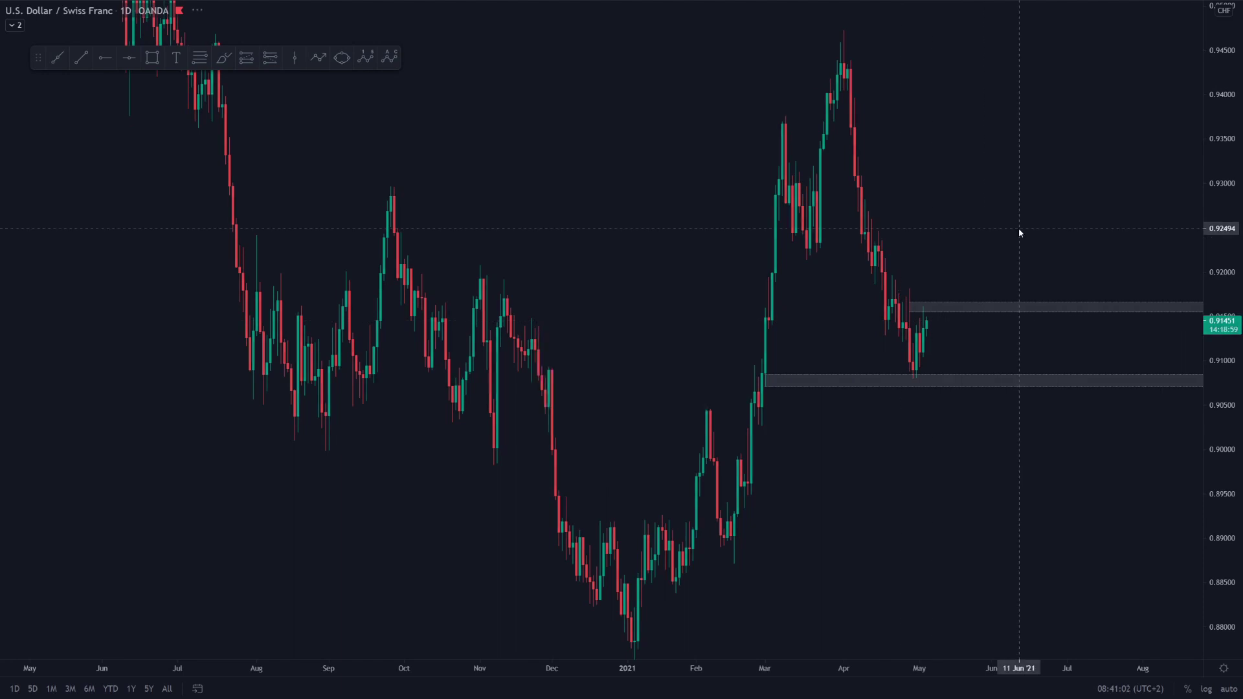
{"action": "left_click_drag", "start_coordinate": [1221, 493], "coordinate": [1217, 374]}
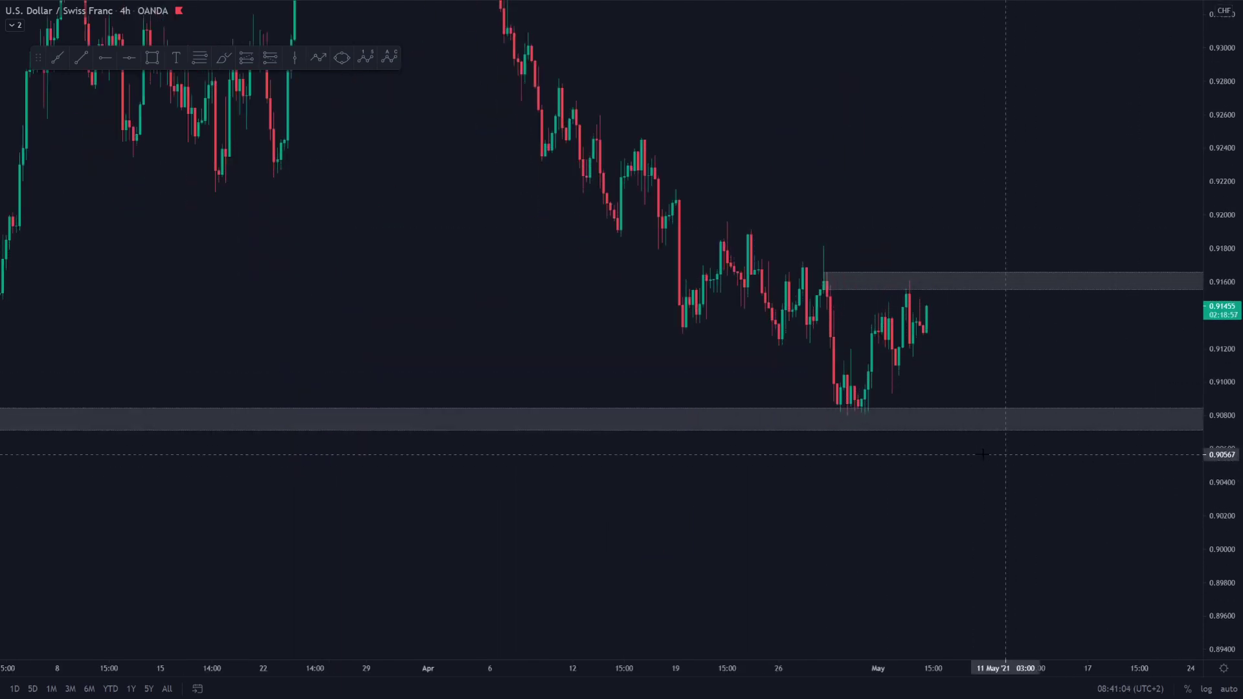
{"action": "scroll", "coordinate": [938, 285], "scroll_direction": "up", "scroll_amount": 1}
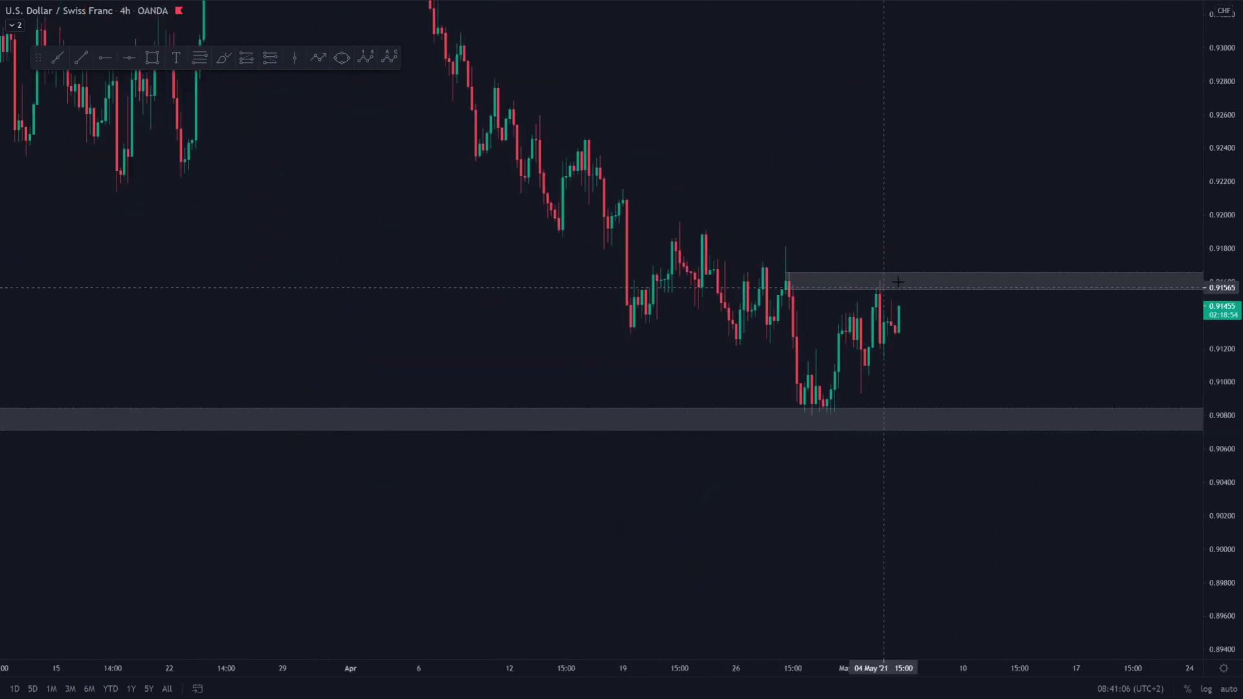
Sketch a bullish path above the upper zone and a bearish path below the lower zone, circling each path's retest point.
{"action": "left_click", "coordinate": [223, 60]}
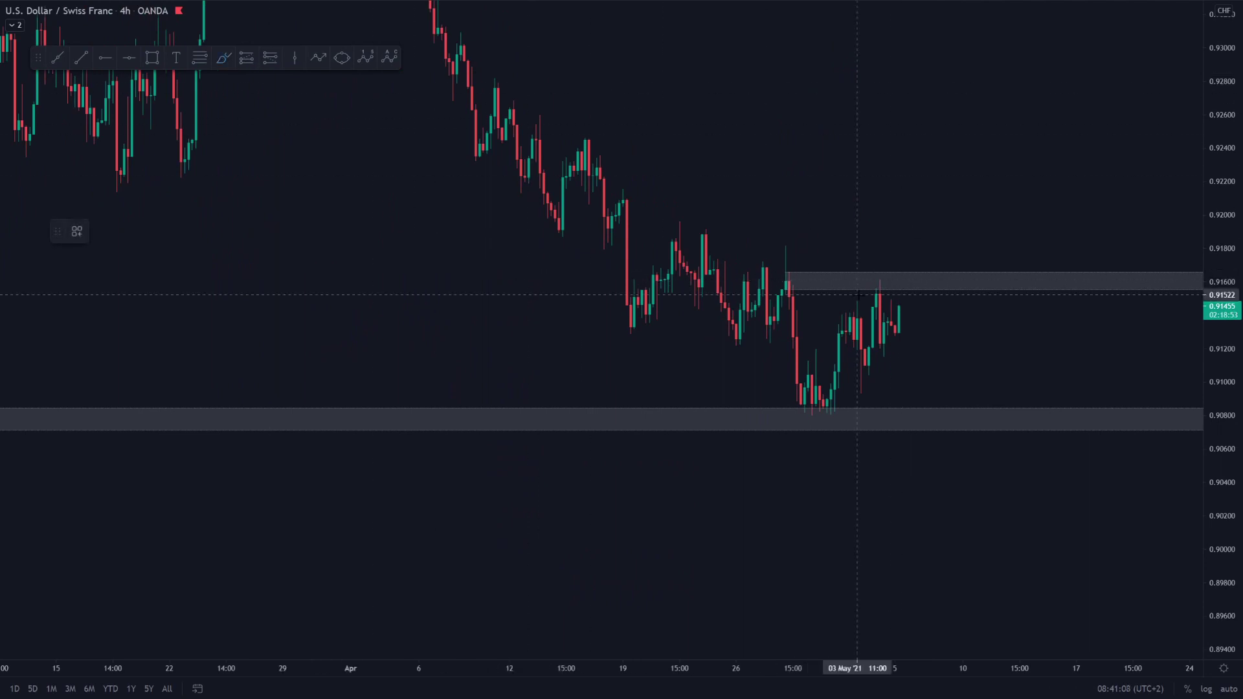
{"action": "mouse_move", "coordinate": [899, 301]}
{"action": "left_mouse_down"}
{"action": "mouse_move", "coordinate": [918, 222]}
{"action": "mouse_move", "coordinate": [949, 280]}
{"action": "mouse_move", "coordinate": [982, 167]}
{"action": "left_mouse_up"}
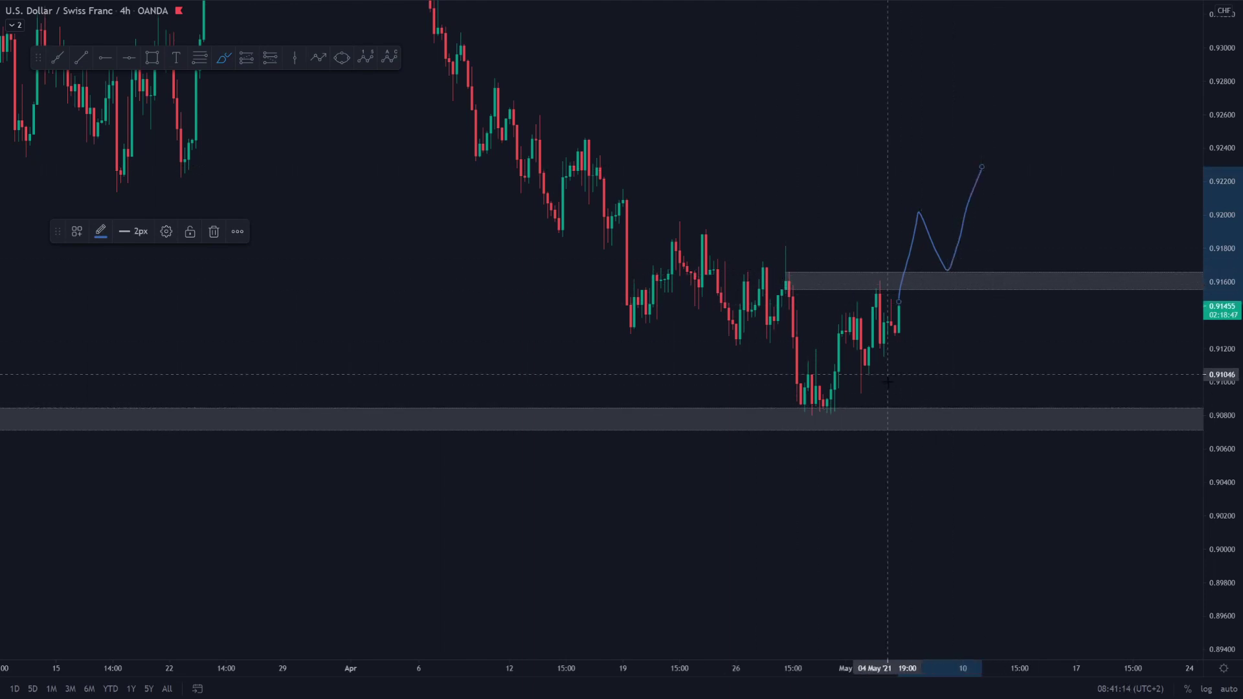
{"action": "mouse_move", "coordinate": [902, 398]}
{"action": "left_mouse_down"}
{"action": "mouse_move", "coordinate": [933, 492]}
{"action": "mouse_move", "coordinate": [963, 445]}
{"action": "mouse_move", "coordinate": [1001, 532]}
{"action": "left_mouse_up"}
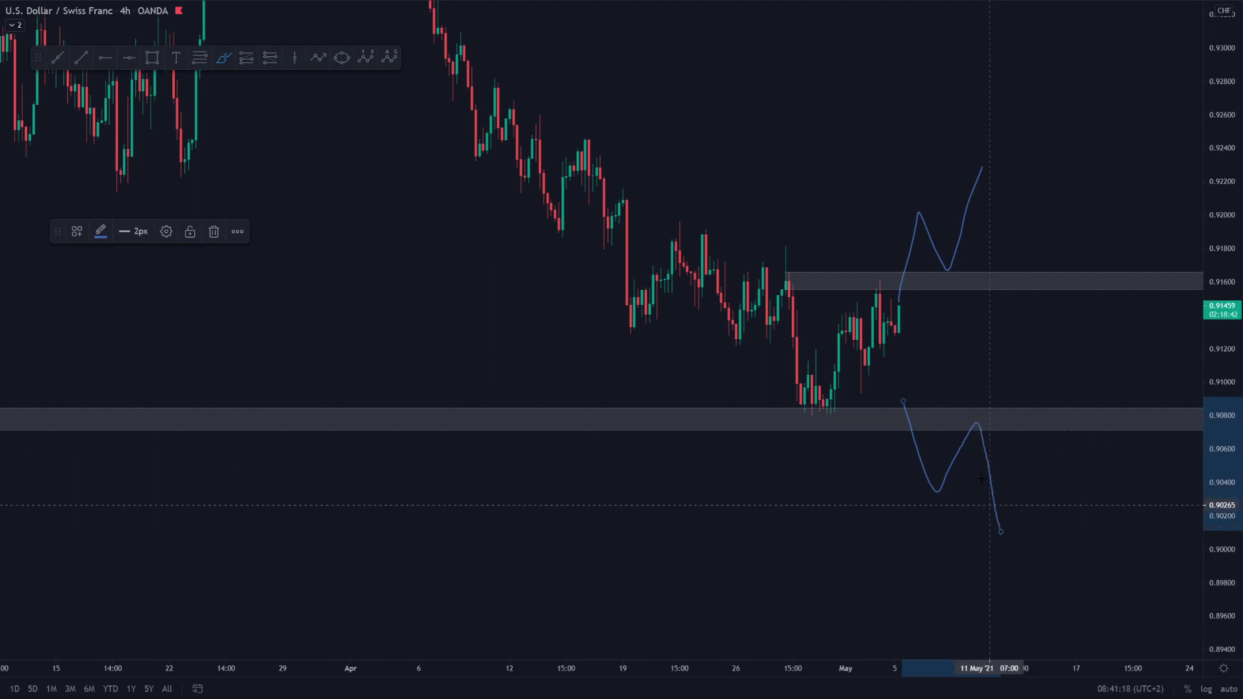
{"action": "mouse_move", "coordinate": [957, 259]}
{"action": "left_mouse_down"}
{"action": "mouse_move", "coordinate": [939, 280]}
{"action": "mouse_move", "coordinate": [962, 265]}
{"action": "left_mouse_up"}
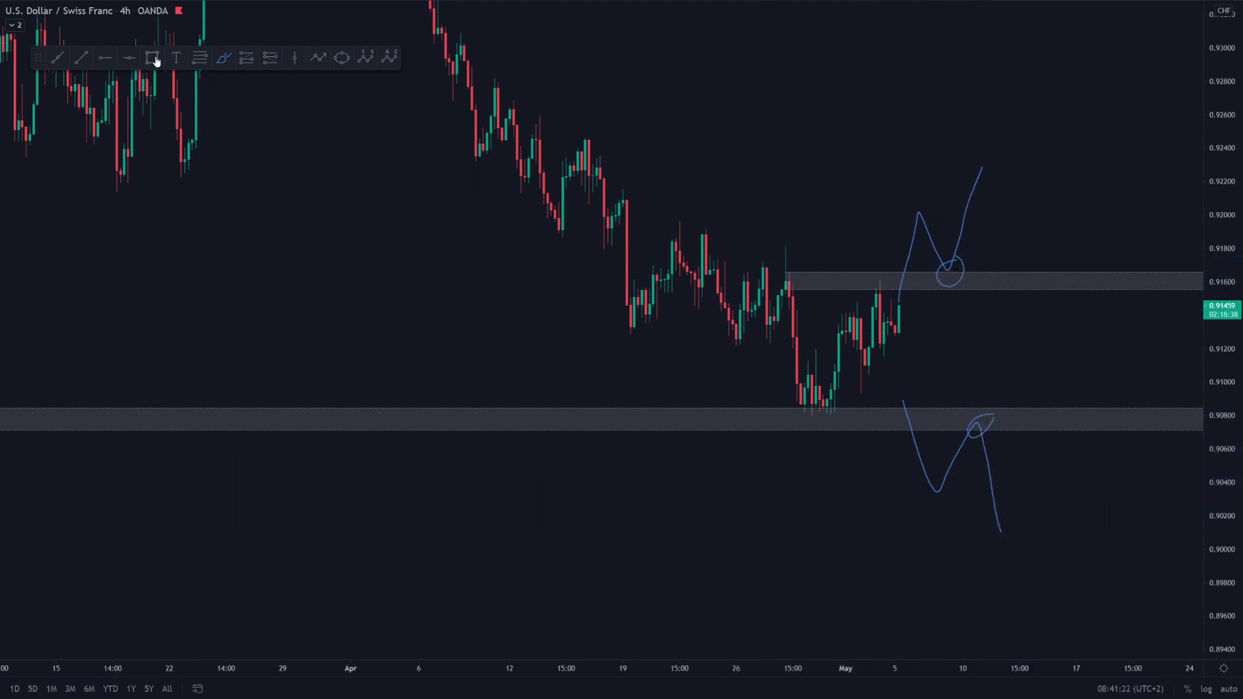
Mark the area between the two zones freehand, then delete that mark, both projected paths and their circles.
{"action": "left_click", "coordinate": [219, 62]}
{"action": "mouse_move", "coordinate": [785, 341]}
{"action": "left_mouse_down"}
{"action": "mouse_move", "coordinate": [801, 369]}
{"action": "mouse_move", "coordinate": [842, 333]}
{"action": "mouse_move", "coordinate": [870, 383]}
{"action": "mouse_move", "coordinate": [955, 379]}
{"action": "left_mouse_up"}
{"action": "left_click", "coordinate": [1004, 357]}
{"action": "left_click", "coordinate": [924, 345]}
{"action": "key", "text": "Delete"}
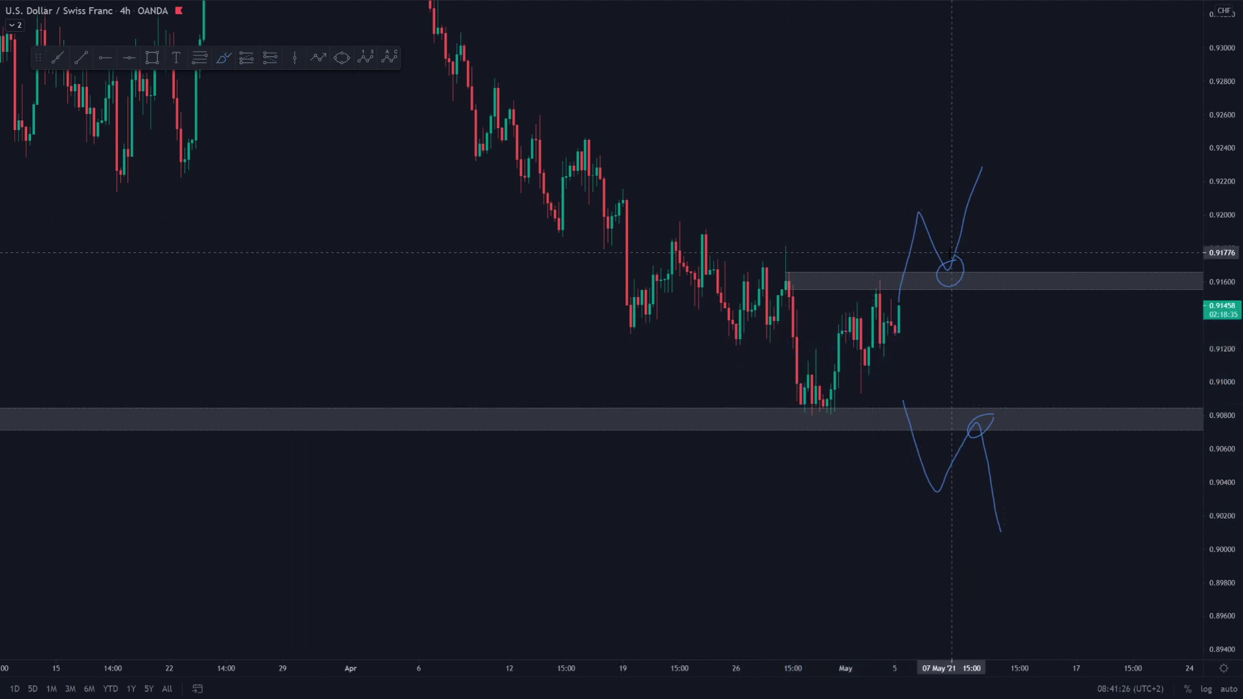
{"action": "left_click_drag", "start_coordinate": [868, 174], "coordinate": [1017, 487]}
{"action": "key", "text": "Delete"}
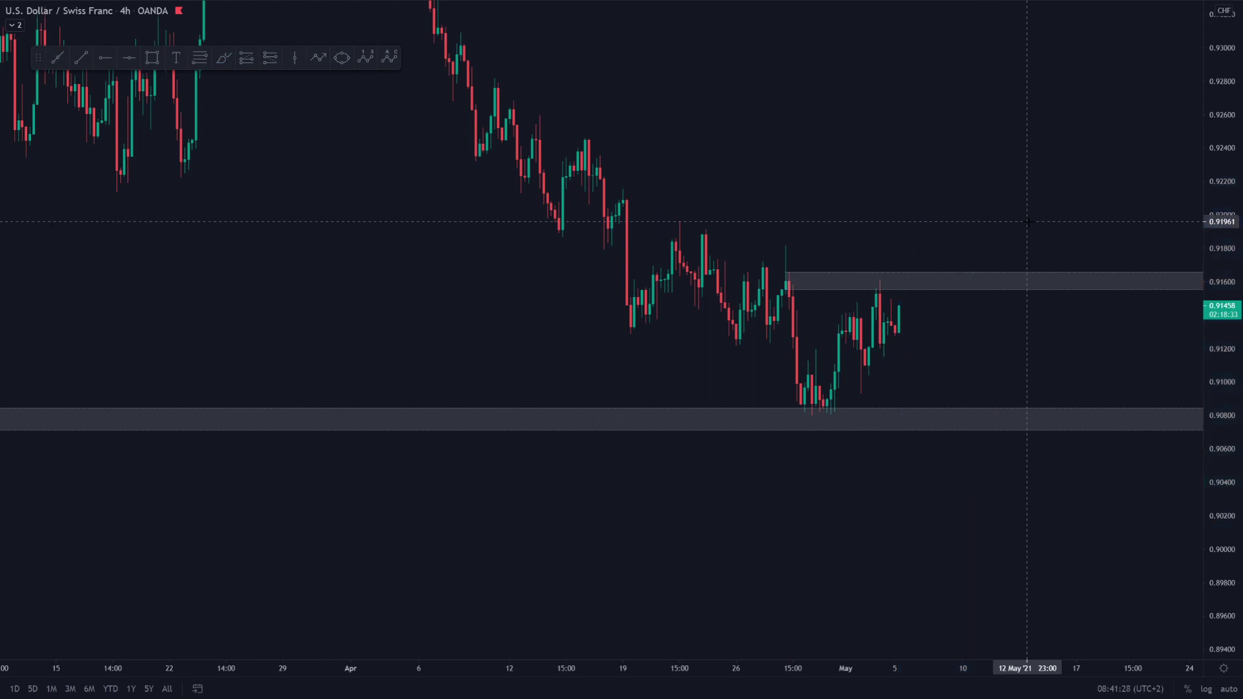
Switch the USD/CHF chart to the 1-hour timeframe.
{"action": "type", "text": "1h"}
{"action": "key", "text": "Return"}
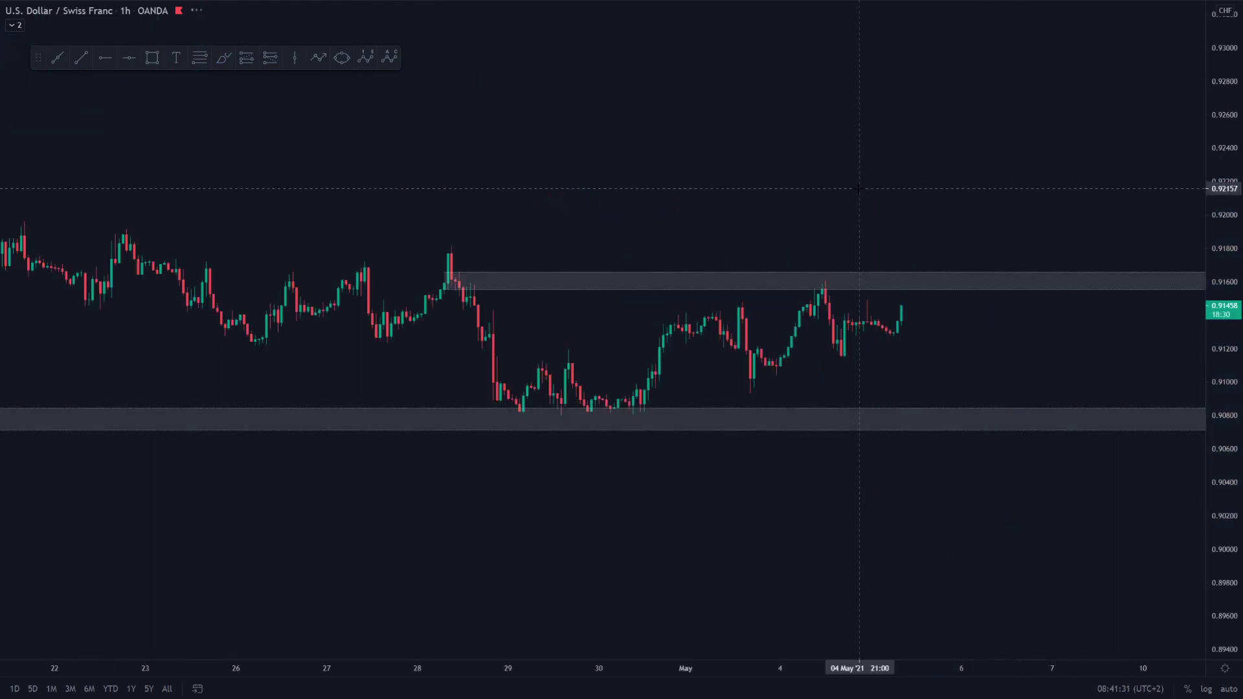
{"action": "scroll", "coordinate": [537, 132], "scroll_direction": "down", "scroll_amount": 3}
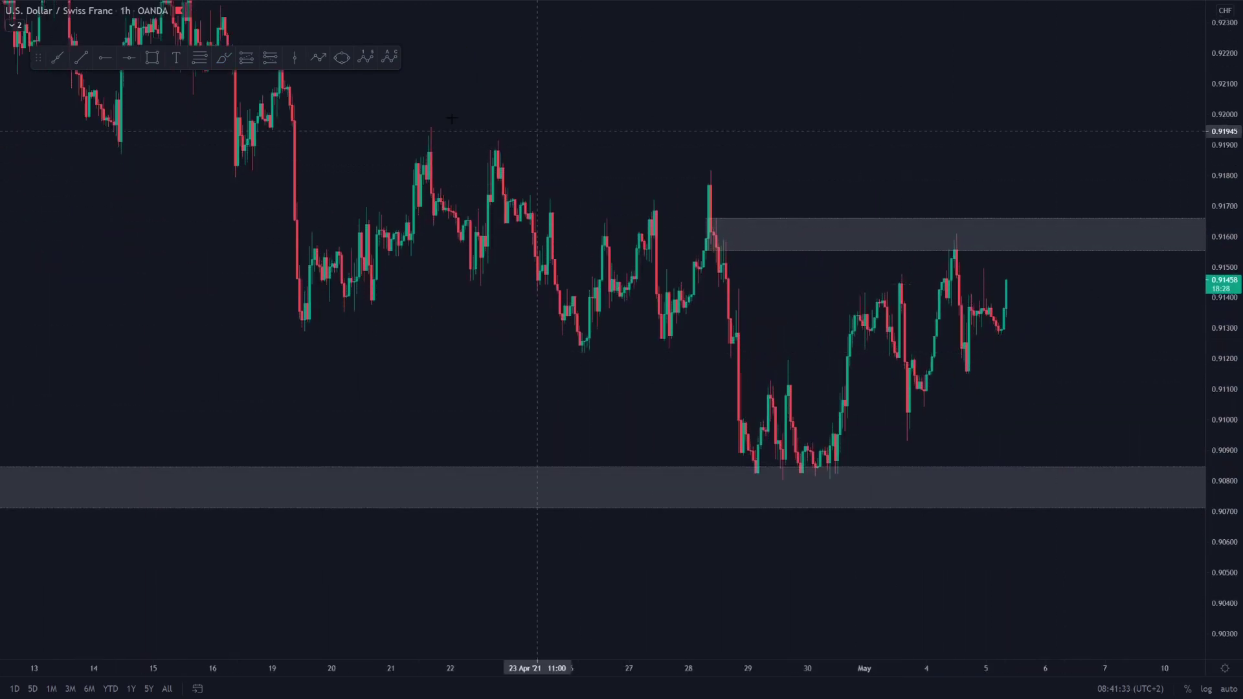
Draw a rising wedge with one trend line under the lows since 3 May and another across the highs since 30 April.
{"action": "key", "text": "alt+t"}
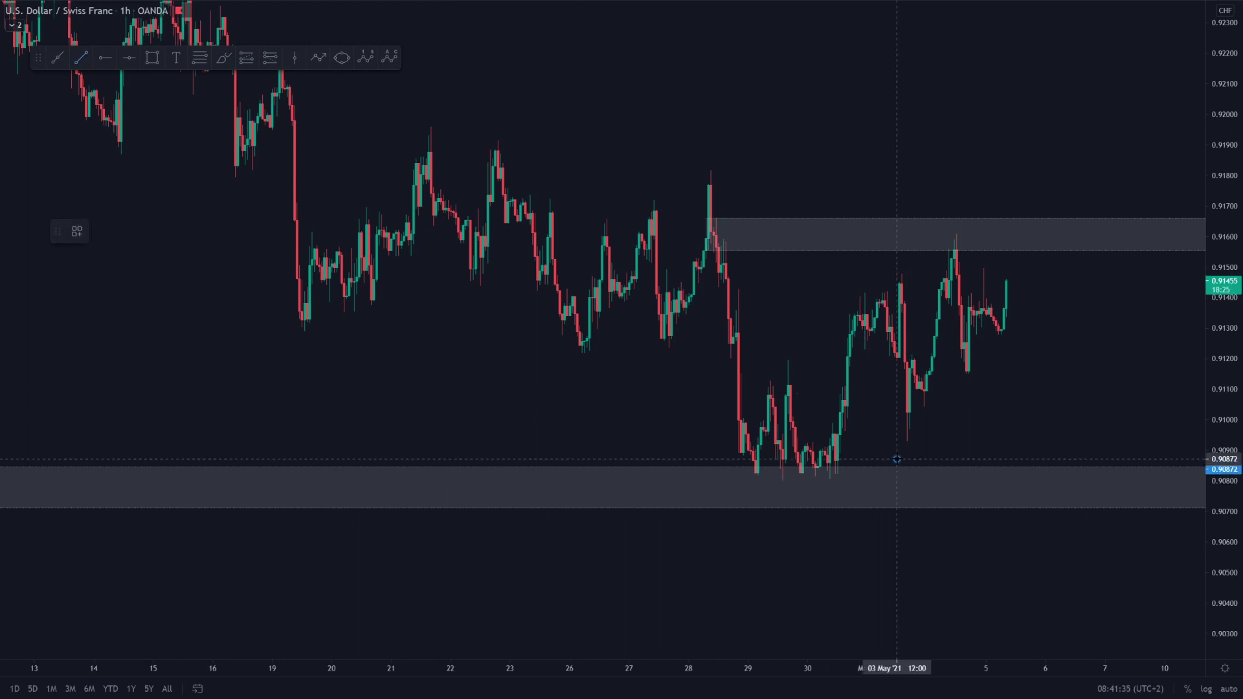
{"action": "left_click", "coordinate": [897, 459]}
{"action": "left_click", "coordinate": [1080, 249]}
{"action": "left_click_drag", "start_coordinate": [857, 299], "coordinate": [869, 290]}
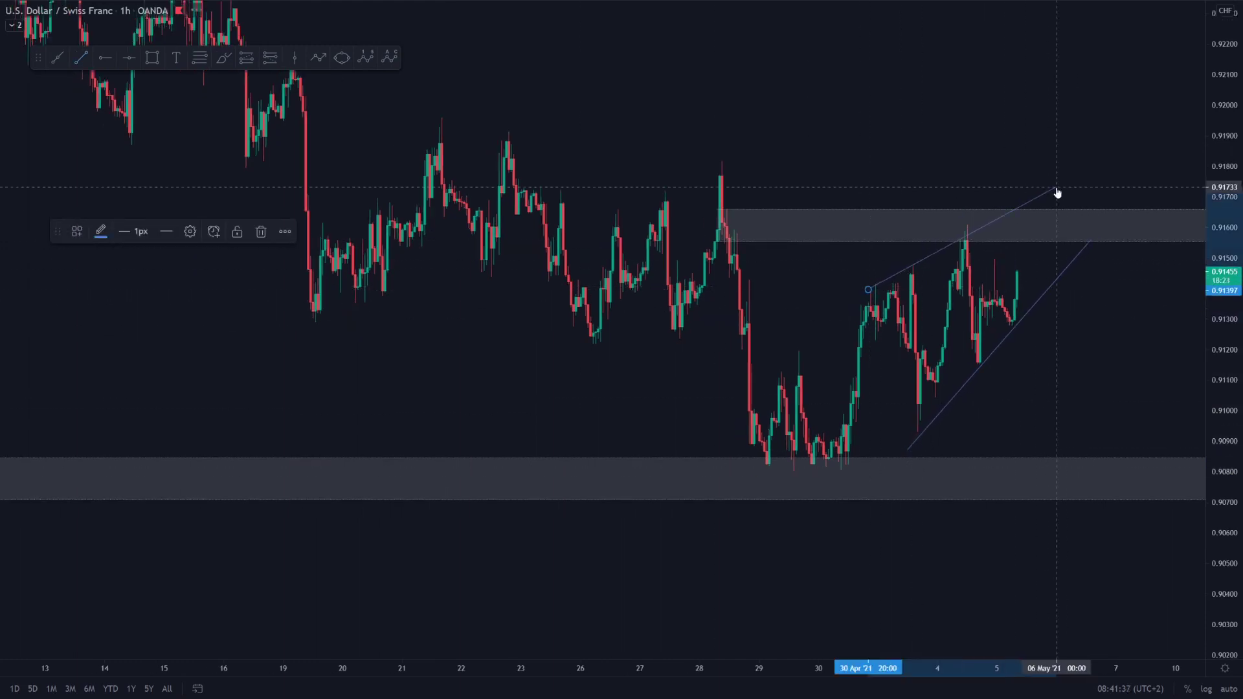
{"action": "left_click", "coordinate": [1077, 149]}
{"action": "scroll", "coordinate": [1056, 277], "scroll_direction": "up", "scroll_amount": 1}
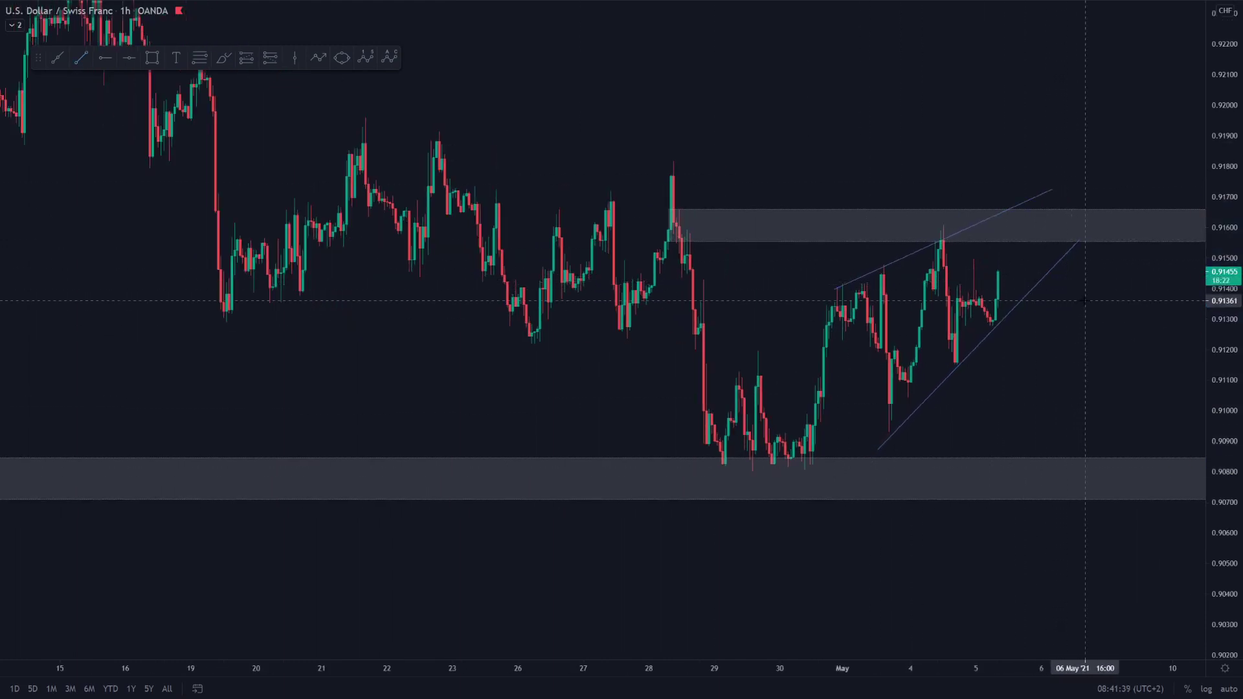
Place a horizontal ray at 0.91557 along the lower edge of the upper grey zone, starting at the 4 May high.
{"action": "left_click_drag", "start_coordinate": [1085, 301], "coordinate": [1024, 306]}
{"action": "left_click", "coordinate": [104, 57]}
{"action": "left_click", "coordinate": [879, 247]}
{"action": "left_click", "coordinate": [718, 139]}
Sketch a path up to the wedge's upper line, down through its lower line, back to a level near 0.9130, then to the lower zone.
{"action": "left_click", "coordinate": [222, 60]}
{"action": "mouse_move", "coordinate": [941, 278]}
{"action": "left_mouse_down"}
{"action": "mouse_move", "coordinate": [961, 204]}
{"action": "mouse_move", "coordinate": [1024, 375]}
{"action": "left_mouse_up"}
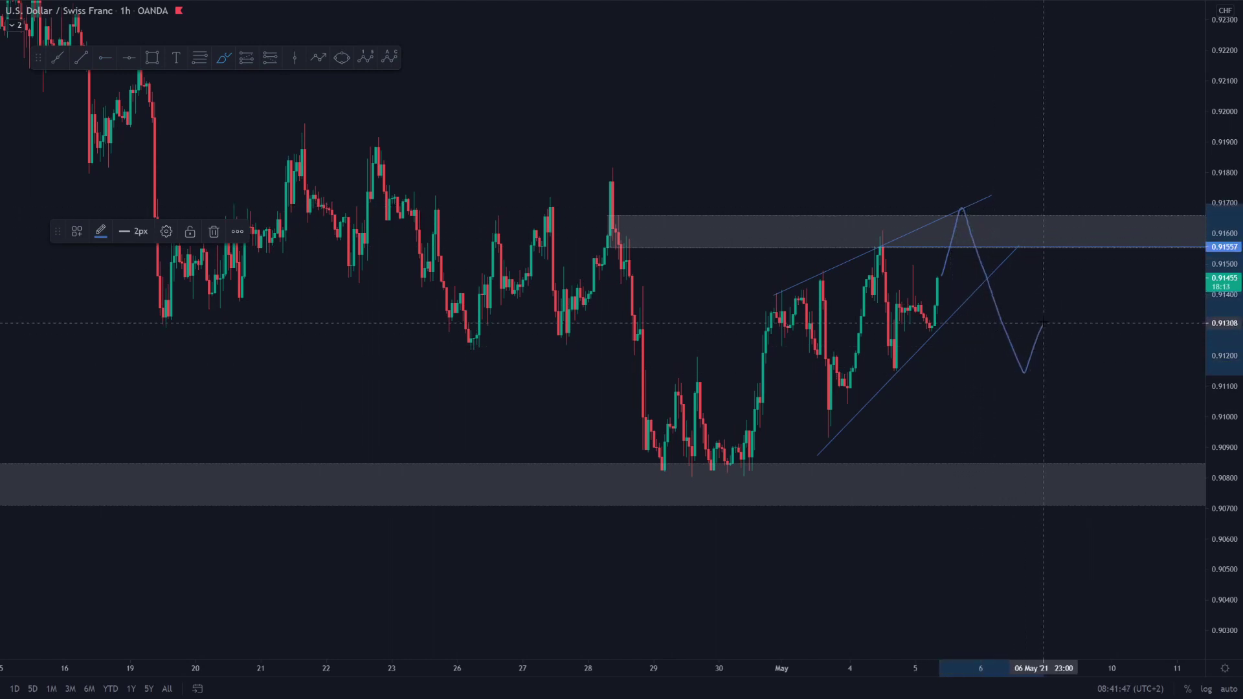
{"action": "left_click_drag", "start_coordinate": [1043, 321], "coordinate": [1112, 471]}
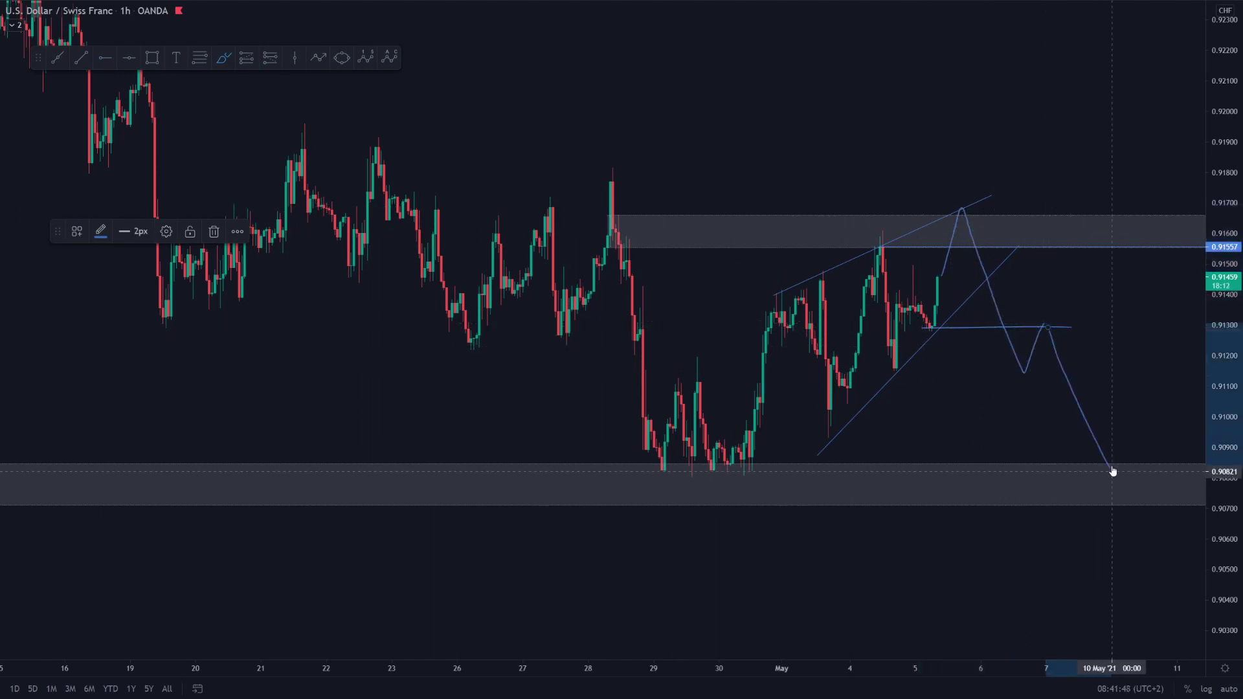
{"action": "left_click", "coordinate": [1125, 278]}
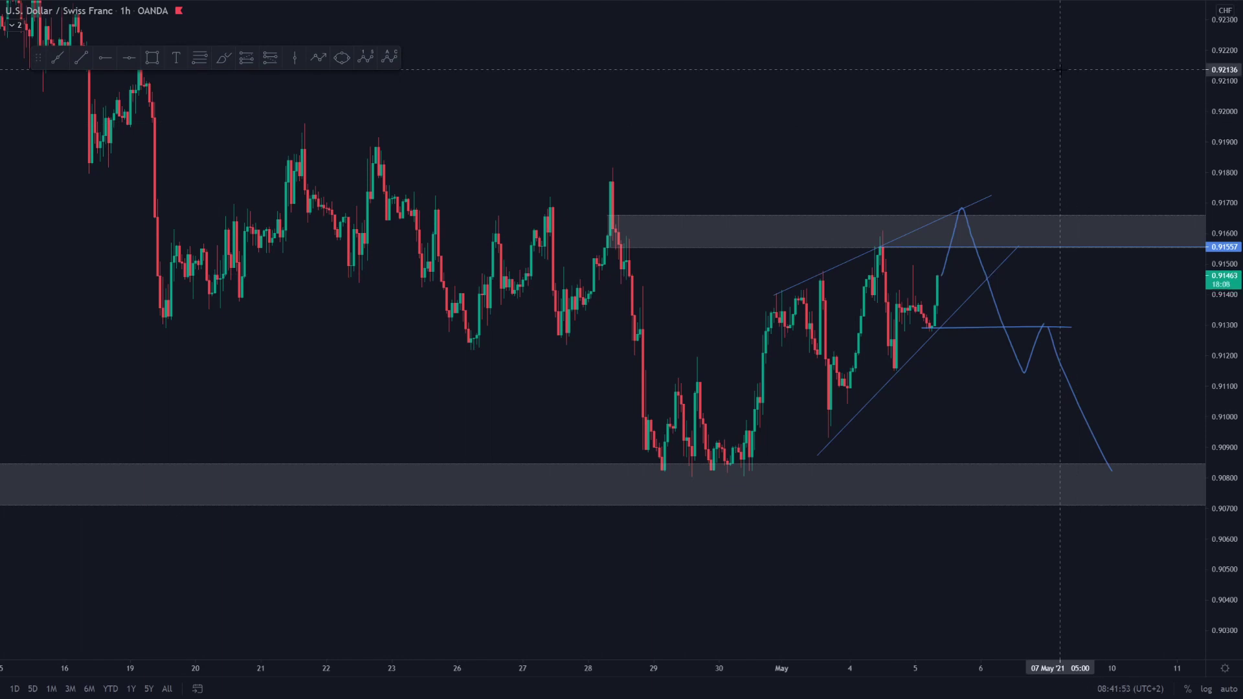
Open the USDCAD chart and set it to the 4-hour timeframe.
{"action": "type", "text": "USDCAD"}
{"action": "key", "text": "Return"}
{"action": "type", "text": "4h"}
{"action": "key", "text": "Return"}
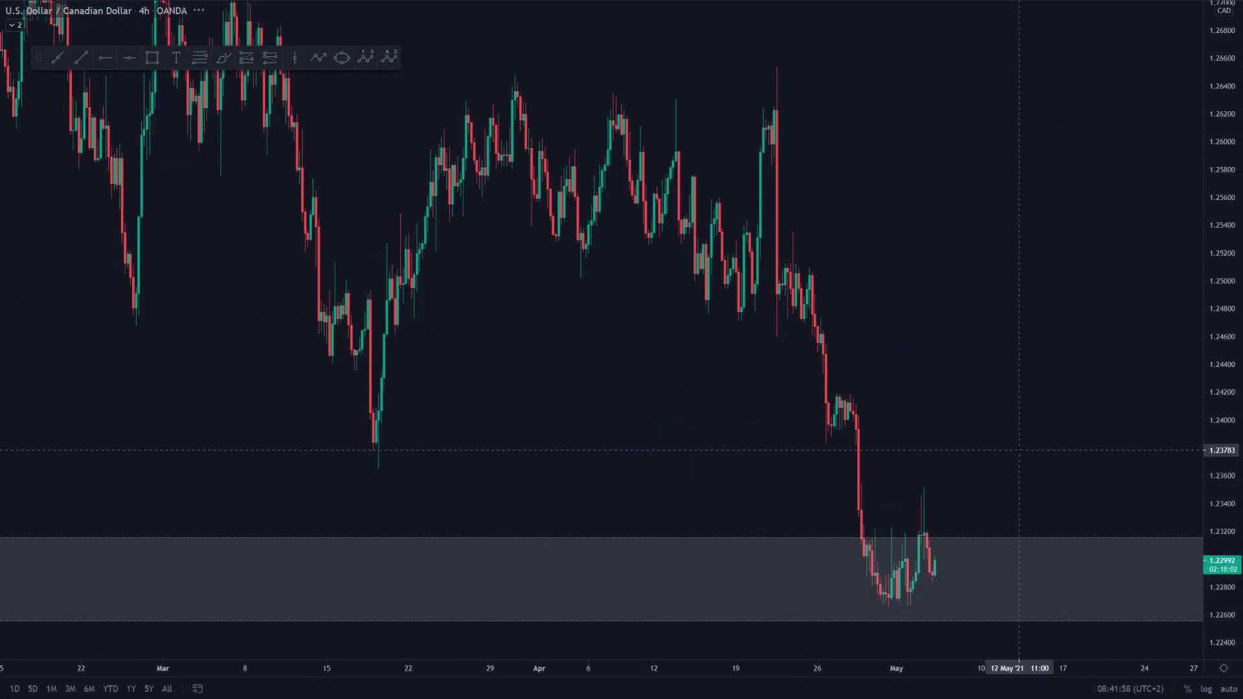
Circle the whole decline from the late-April high near 1.2650 into the grey zone, then delete the circle.
{"action": "scroll", "coordinate": [968, 506], "scroll_direction": "down", "scroll_amount": 4}
{"action": "left_click_drag", "start_coordinate": [1217, 324], "coordinate": [1205, 436]}
{"action": "left_click_drag", "start_coordinate": [1093, 379], "coordinate": [1086, 321]}
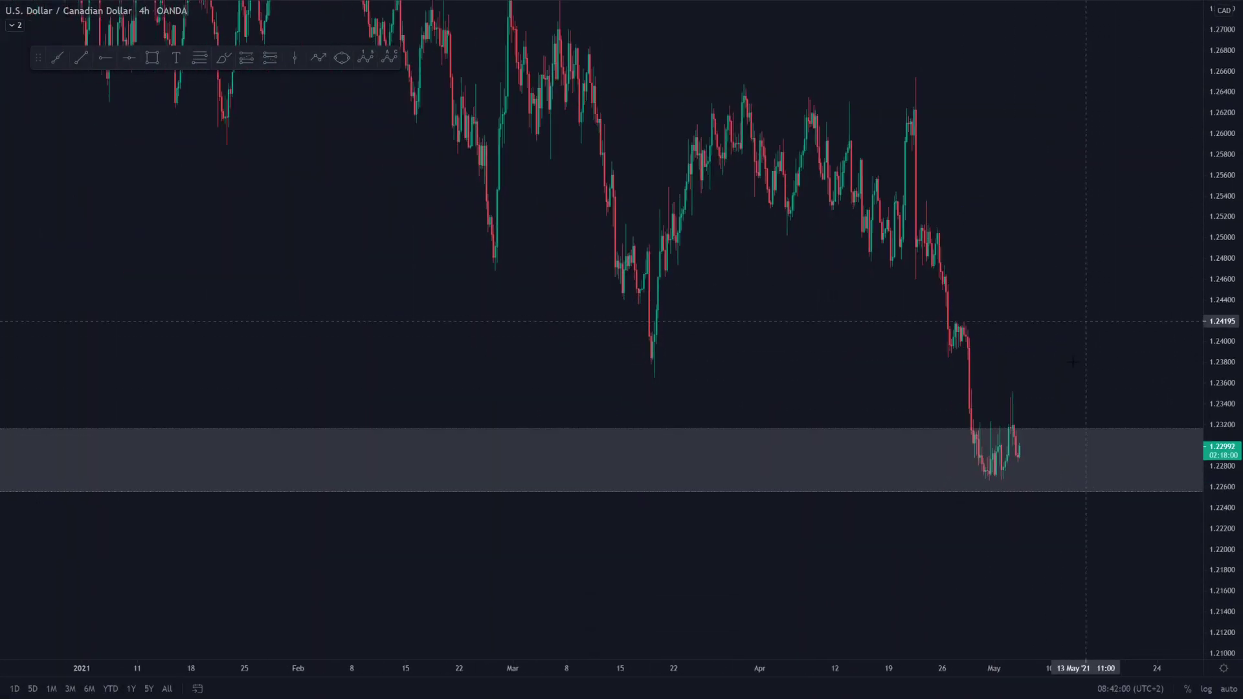
{"action": "left_click_drag", "start_coordinate": [1079, 364], "coordinate": [1027, 280]}
{"action": "left_click_drag", "start_coordinate": [968, 178], "coordinate": [886, 289]}
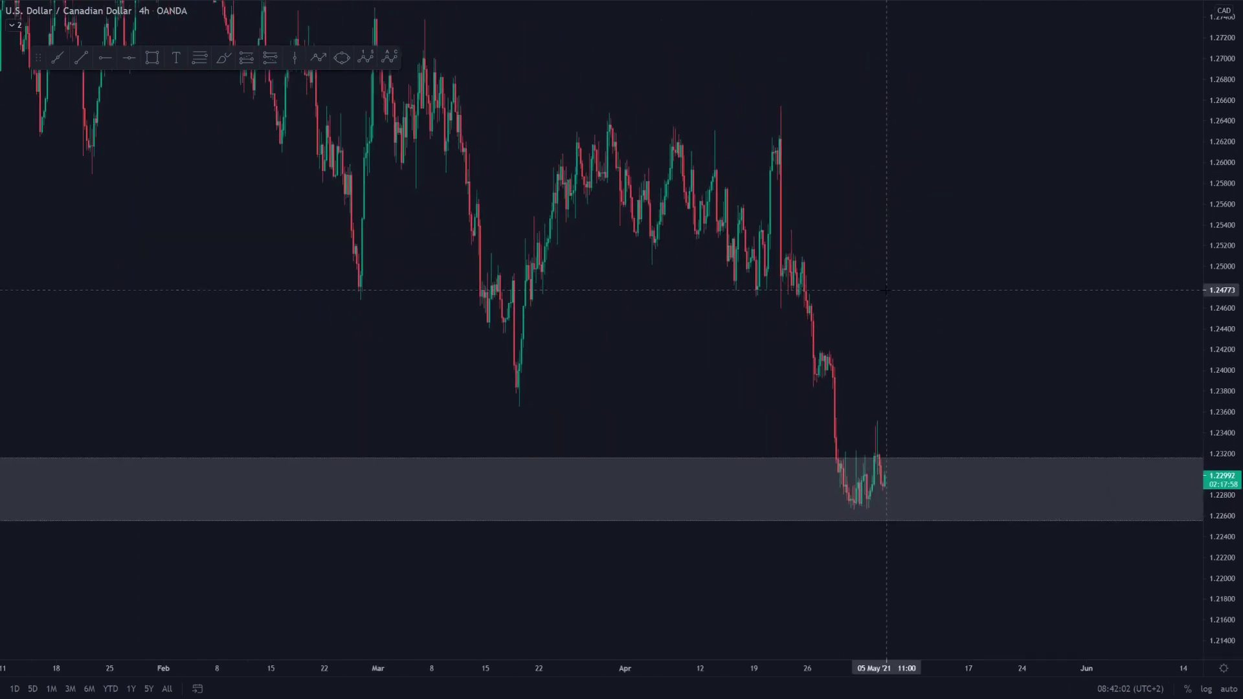
{"action": "mouse_move", "coordinate": [756, 92]}
{"action": "left_mouse_down"}
{"action": "mouse_move", "coordinate": [1026, 518]}
{"action": "mouse_move", "coordinate": [772, 119]}
{"action": "left_mouse_up"}
{"action": "left_click", "coordinate": [872, 146]}
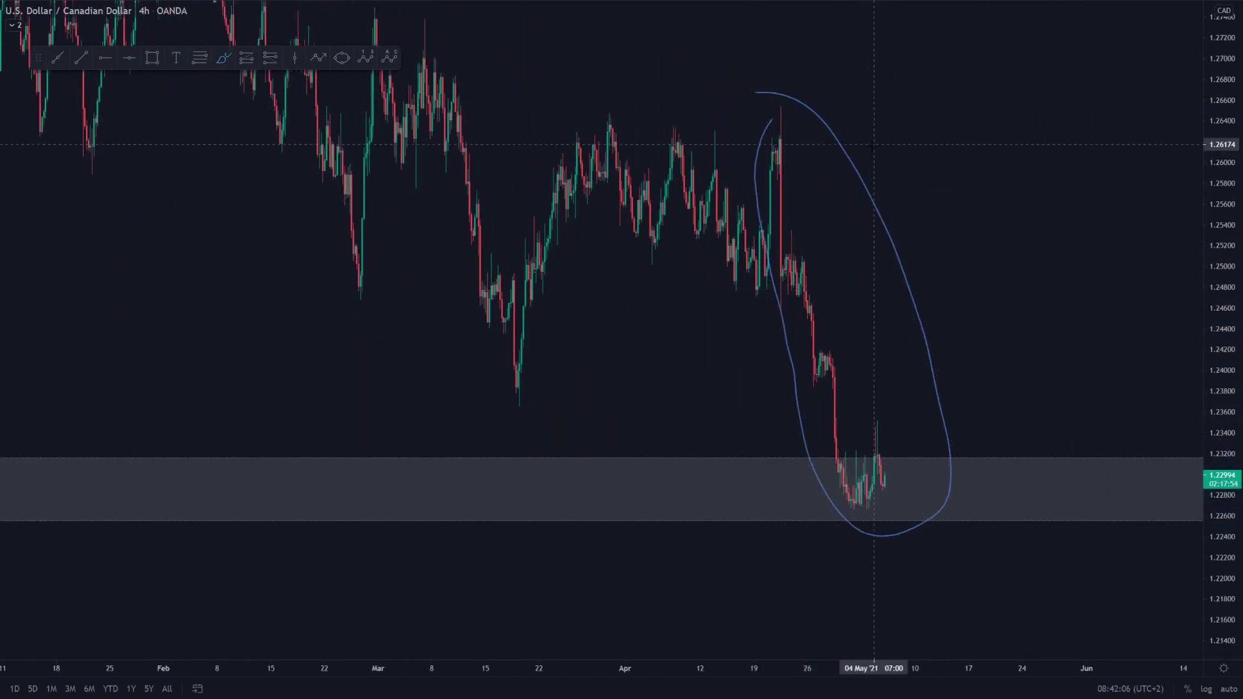
{"action": "left_click", "coordinate": [854, 163]}
{"action": "key", "text": "Delete"}
Switch the USD/CAD chart to the daily timeframe and enlarge the candles of the recent decline.
{"action": "scroll", "coordinate": [884, 303], "scroll_direction": "up", "scroll_amount": 1}
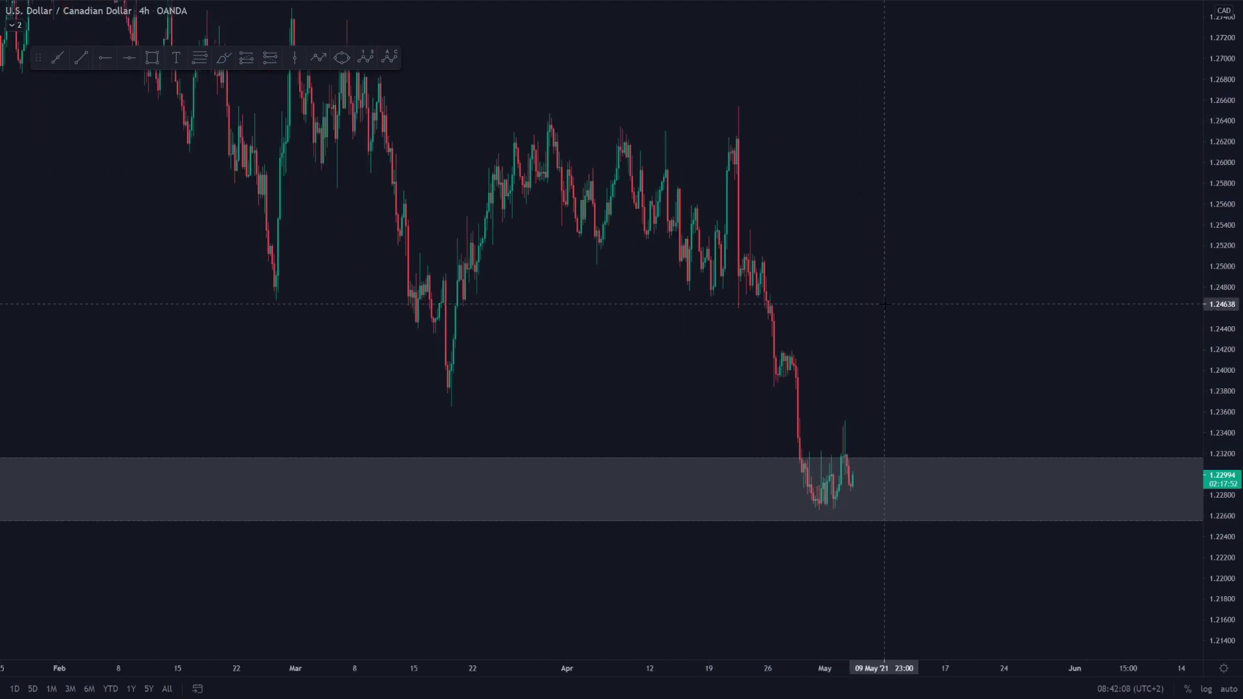
{"action": "type", "text": "1D"}
{"action": "key", "text": "Return"}
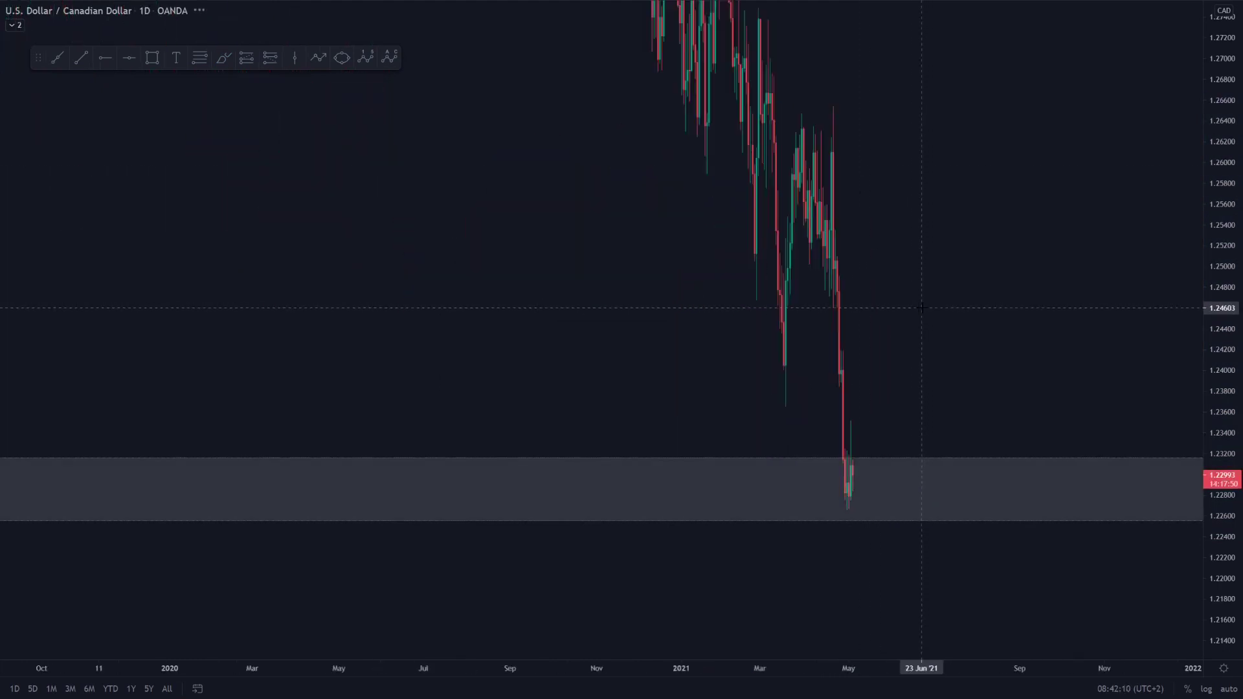
{"action": "scroll", "coordinate": [922, 308], "scroll_direction": "down", "scroll_amount": 8}
{"action": "scroll", "coordinate": [833, 464], "scroll_direction": "up", "scroll_amount": 14}
{"action": "left_click_drag", "start_coordinate": [748, 399], "coordinate": [1035, 395]}
{"action": "scroll", "coordinate": [809, 396], "scroll_direction": "up", "scroll_amount": 3}
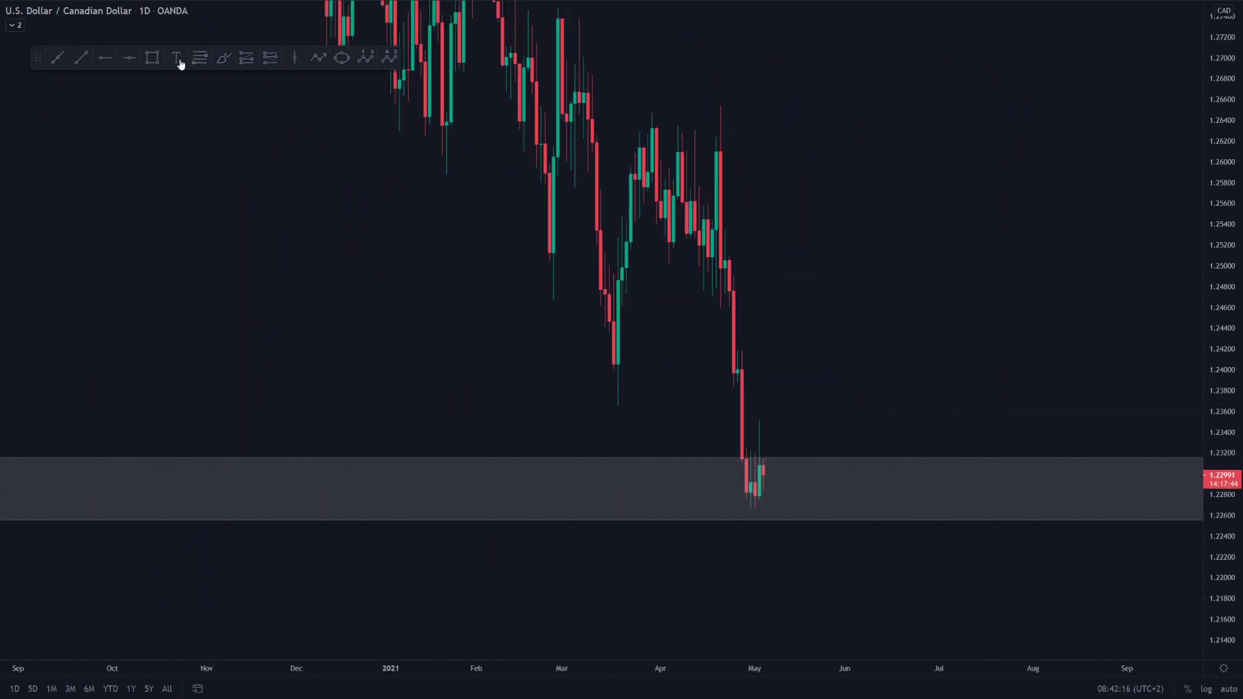
Draw two rectangle zones above price, one from about 1.2400 to 1.2420 and one from about 1.2500 to 1.2535.
{"action": "left_click", "coordinate": [153, 60]}
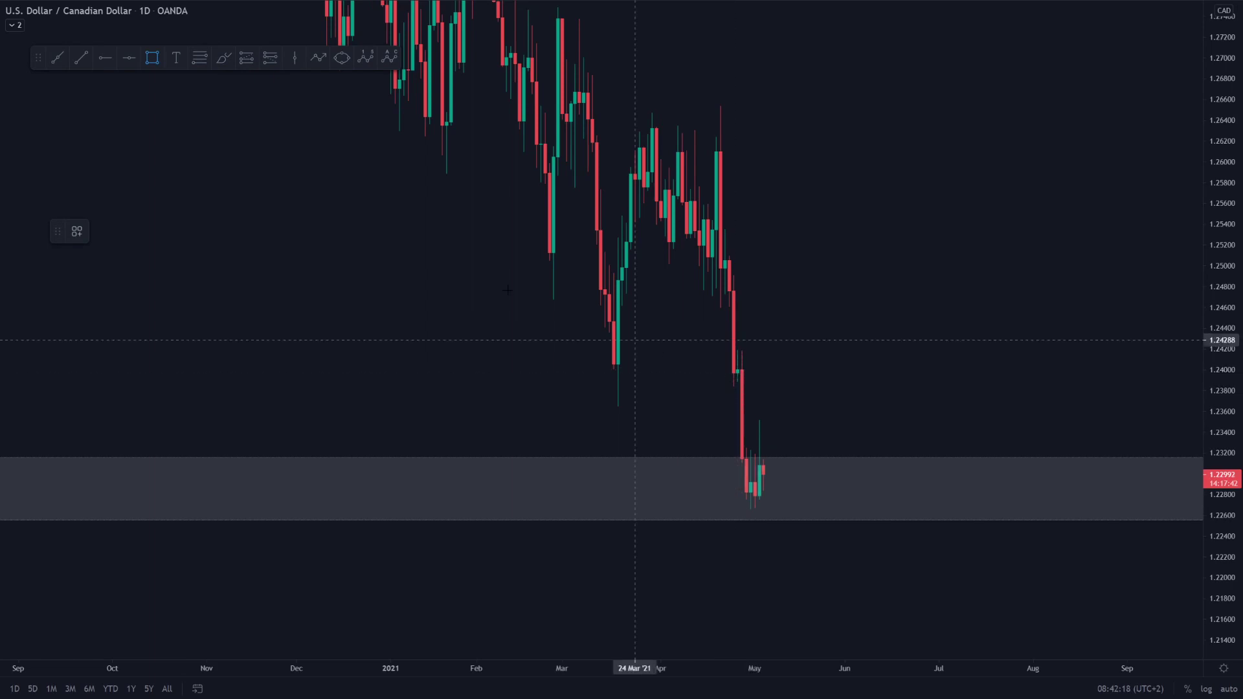
{"action": "left_click_drag", "start_coordinate": [738, 372], "coordinate": [1067, 350]}
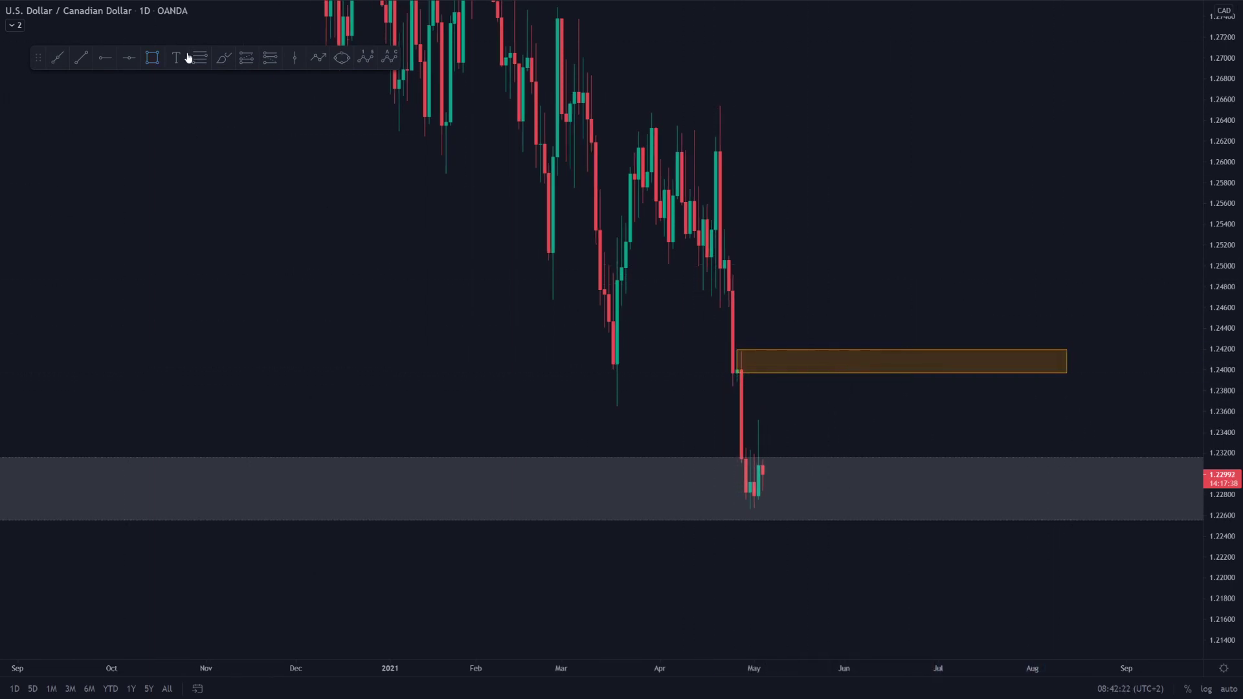
{"action": "left_click_drag", "start_coordinate": [725, 267], "coordinate": [1100, 228]}
{"action": "left_click", "coordinate": [913, 155]}
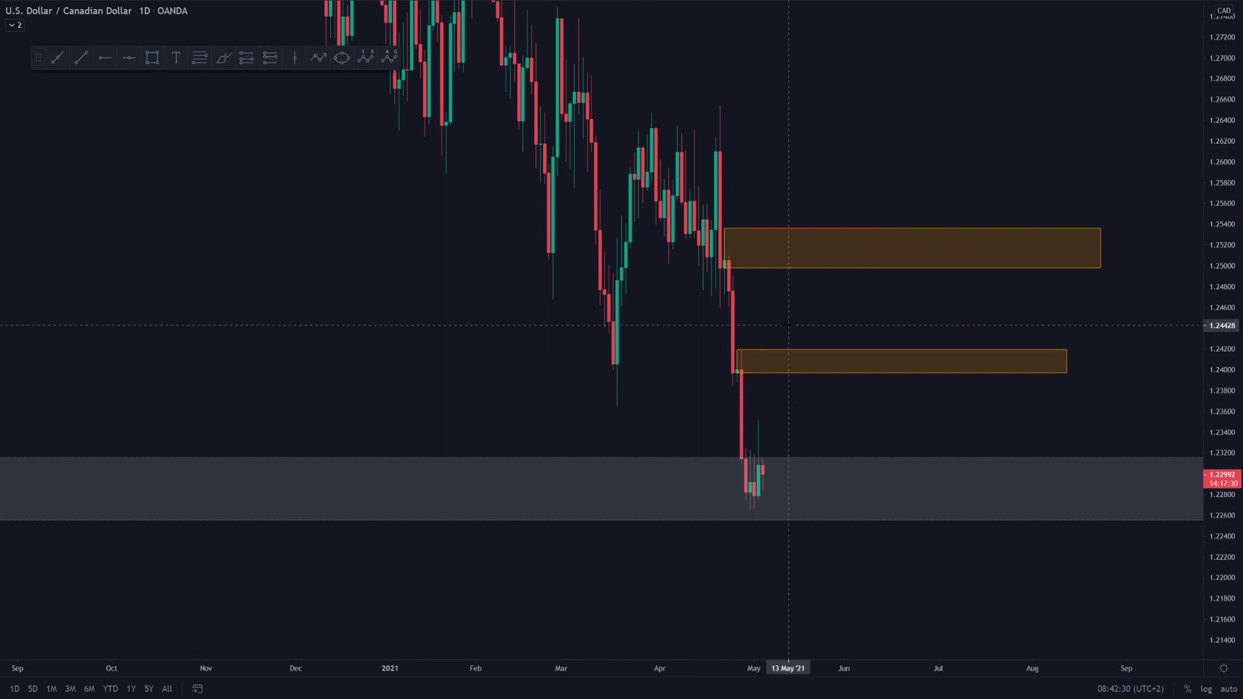
Switch the USD/CAD chart back to the 4-hour timeframe.
{"action": "type", "text": "4h"}
{"action": "key", "text": "Return"}
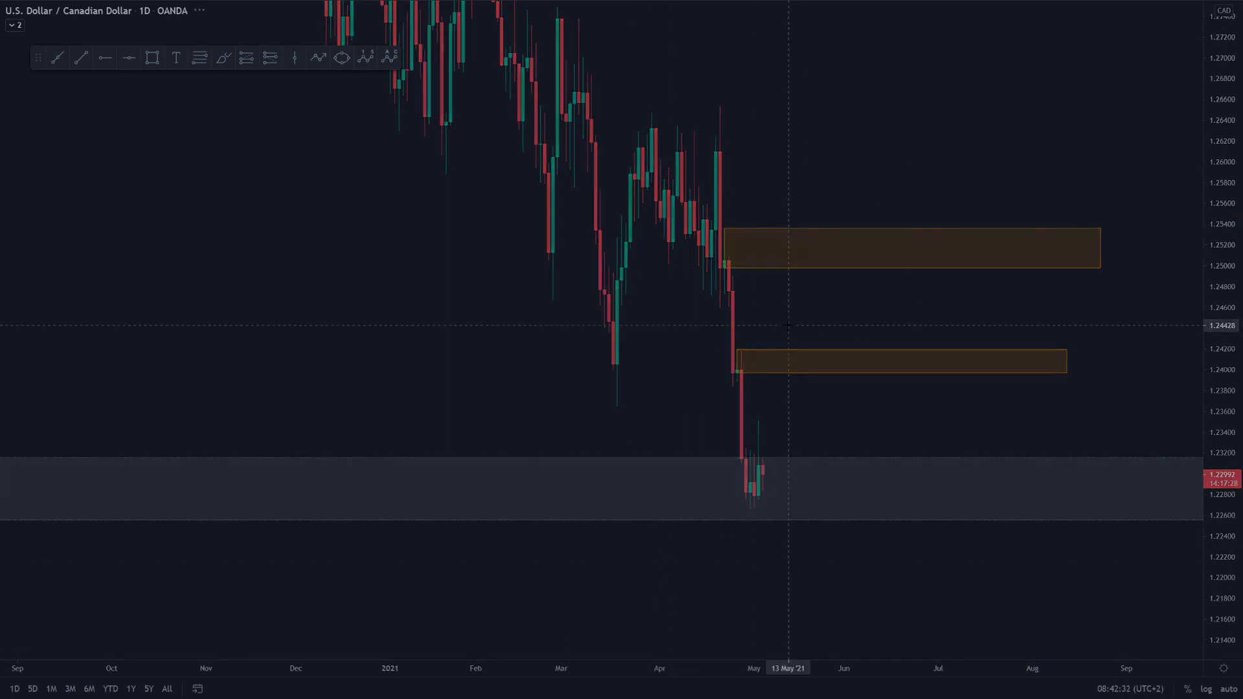
Place a horizontal ray at about 1.2320, starting from the candle-body highs of the early-May spike on the 4-hour chart.
{"action": "left_click_drag", "start_coordinate": [1219, 619], "coordinate": [1035, 405]}
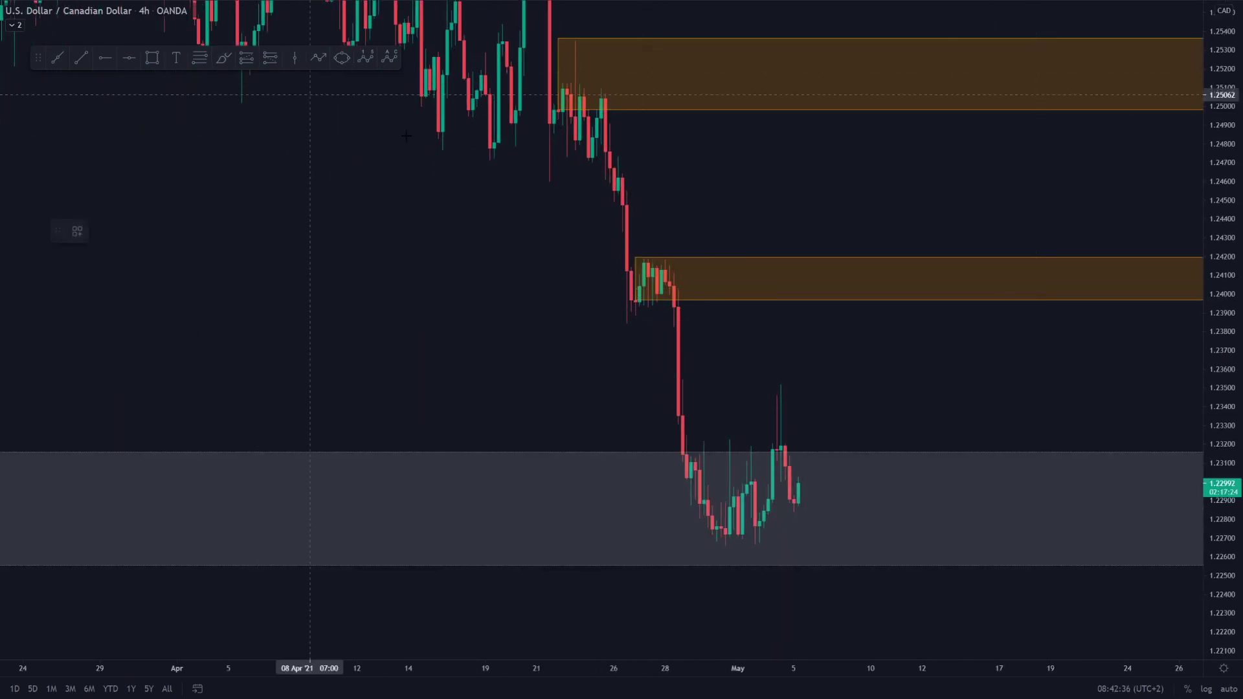
{"action": "left_click", "coordinate": [785, 445]}
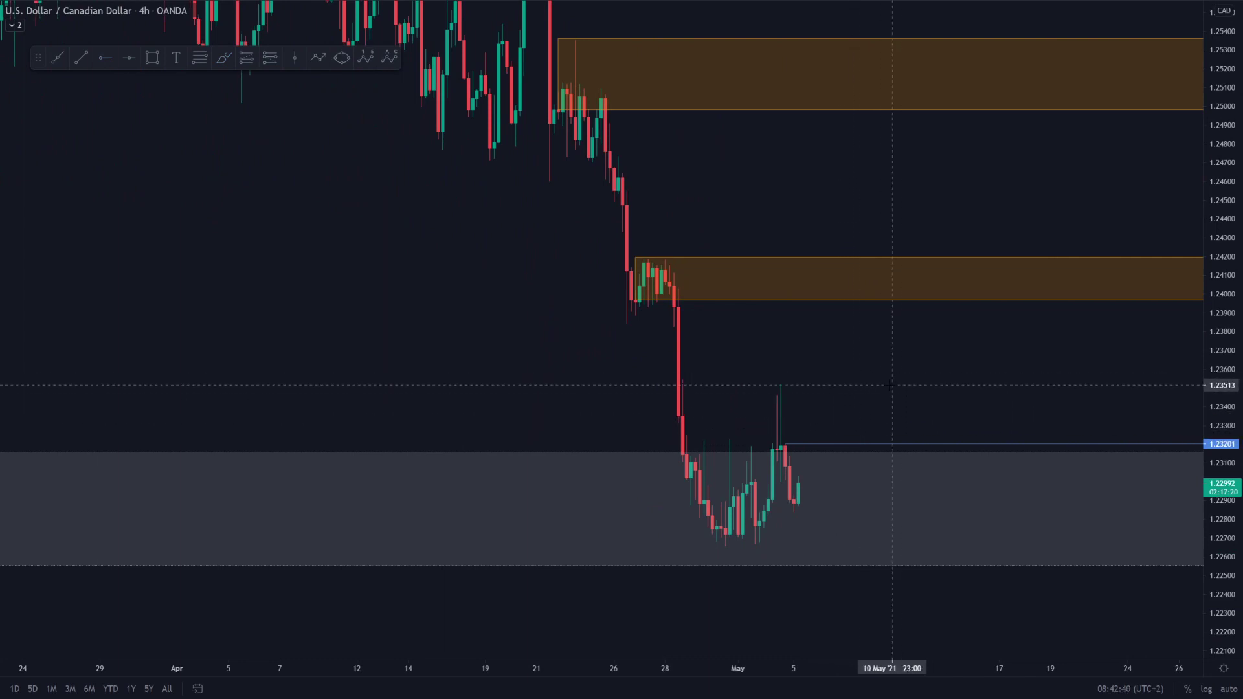
Brush a projected path rising to about 1.2355, dipping to the 1.2320 ray and climbing into the lower orange zone, and circle the ray's start and retest.
{"action": "left_click", "coordinate": [224, 58]}
{"action": "mouse_move", "coordinate": [803, 478]}
{"action": "left_mouse_down"}
{"action": "mouse_move", "coordinate": [835, 385]}
{"action": "mouse_move", "coordinate": [875, 446]}
{"action": "mouse_move", "coordinate": [963, 259]}
{"action": "left_mouse_up"}
{"action": "left_click_drag", "start_coordinate": [886, 435], "coordinate": [885, 433]}
{"action": "mouse_move", "coordinate": [794, 435]}
{"action": "left_mouse_down"}
{"action": "mouse_move", "coordinate": [772, 435]}
{"action": "mouse_move", "coordinate": [791, 433]}
{"action": "left_mouse_up"}
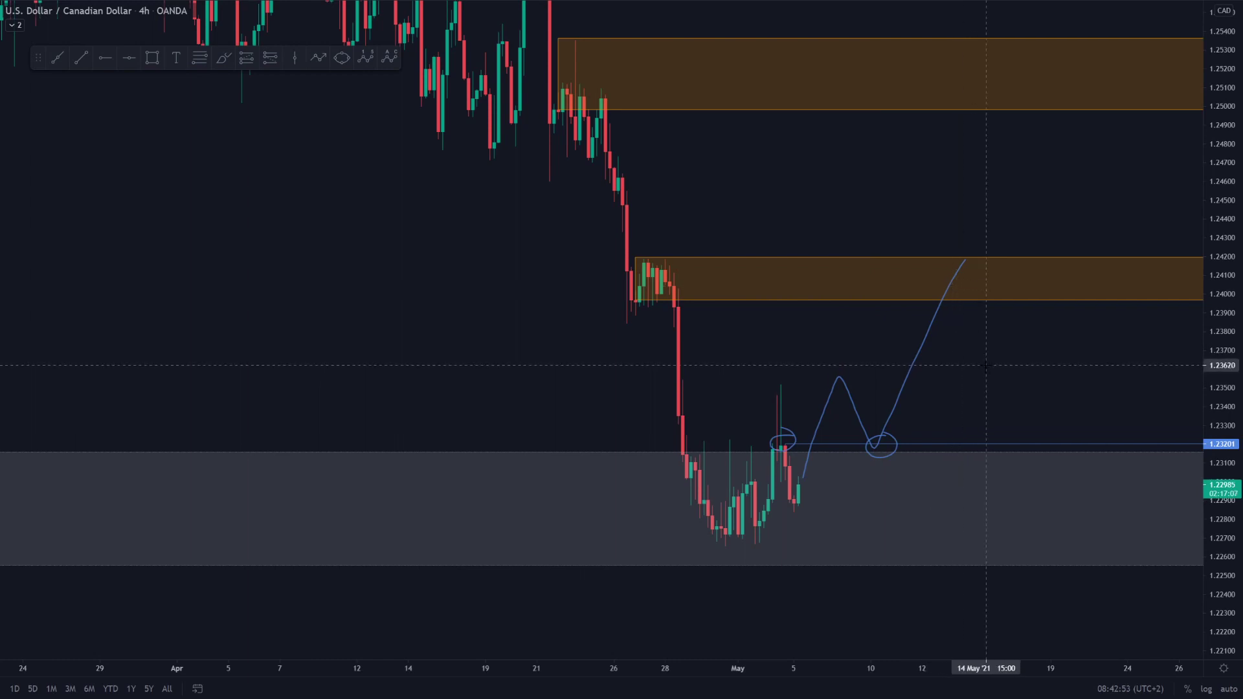
Switch the USD/CAD chart to the 1-hour timeframe and enlarge the price scale around the early-May candles and projected path.
{"action": "left_click_drag", "start_coordinate": [986, 366], "coordinate": [970, 378]}
{"action": "type", "text": "1h"}
{"action": "key", "text": "Return"}
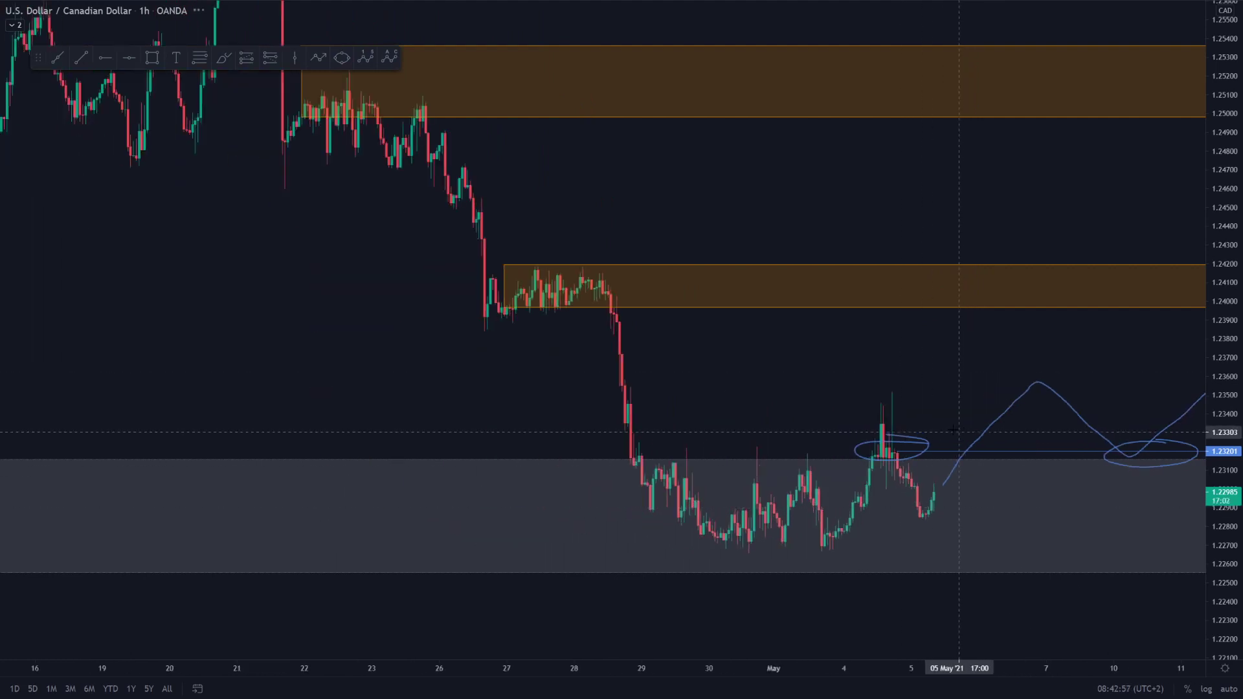
{"action": "left_click_drag", "start_coordinate": [959, 432], "coordinate": [793, 422]}
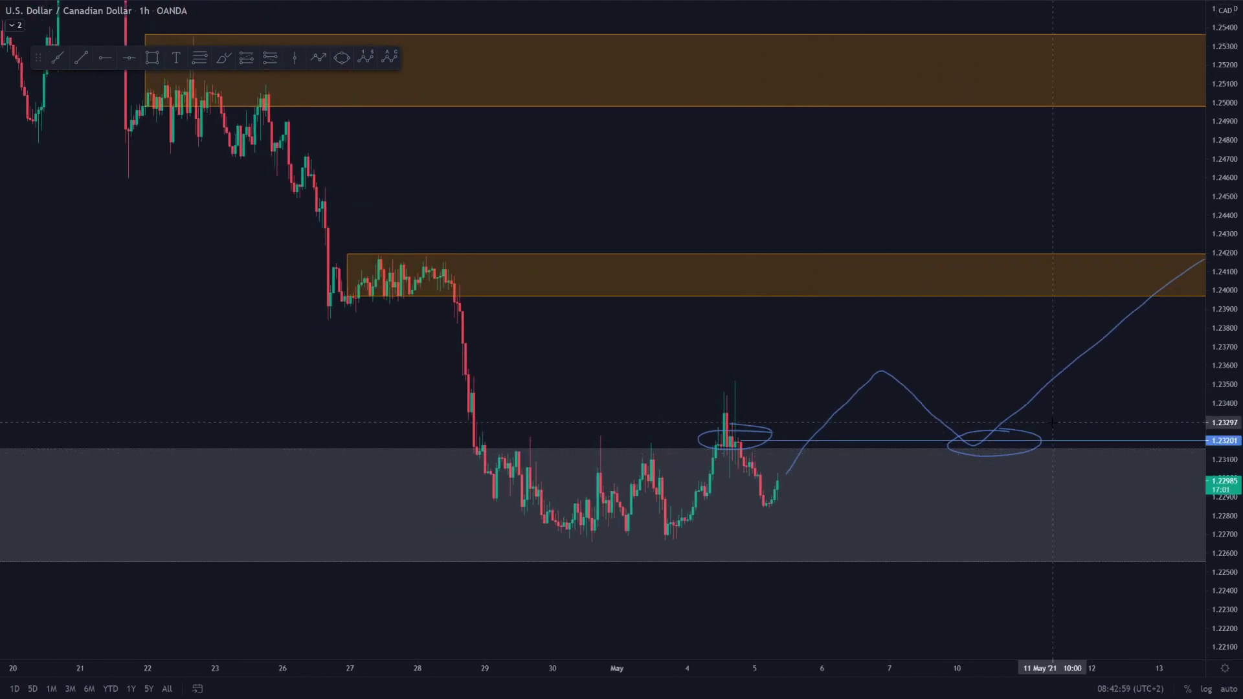
{"action": "left_click_drag", "start_coordinate": [1053, 423], "coordinate": [1004, 413]}
{"action": "left_click_drag", "start_coordinate": [1213, 562], "coordinate": [1213, 481]}
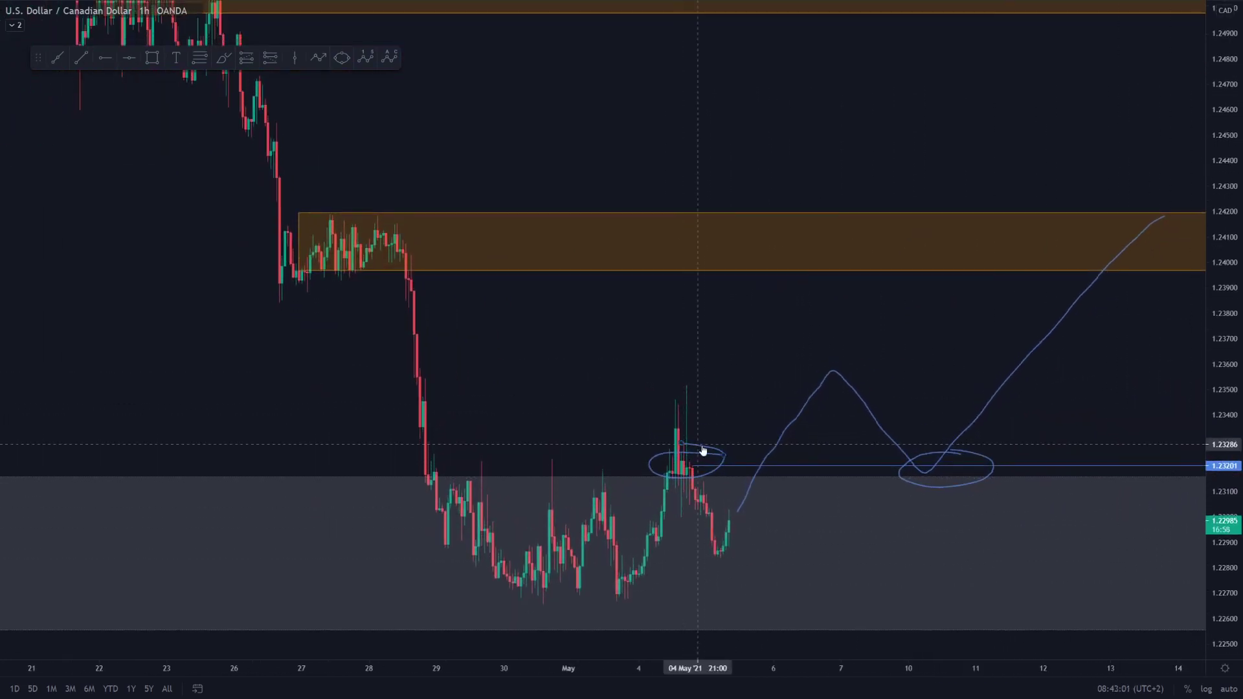
{"action": "left_click_drag", "start_coordinate": [698, 413], "coordinate": [650, 376]}
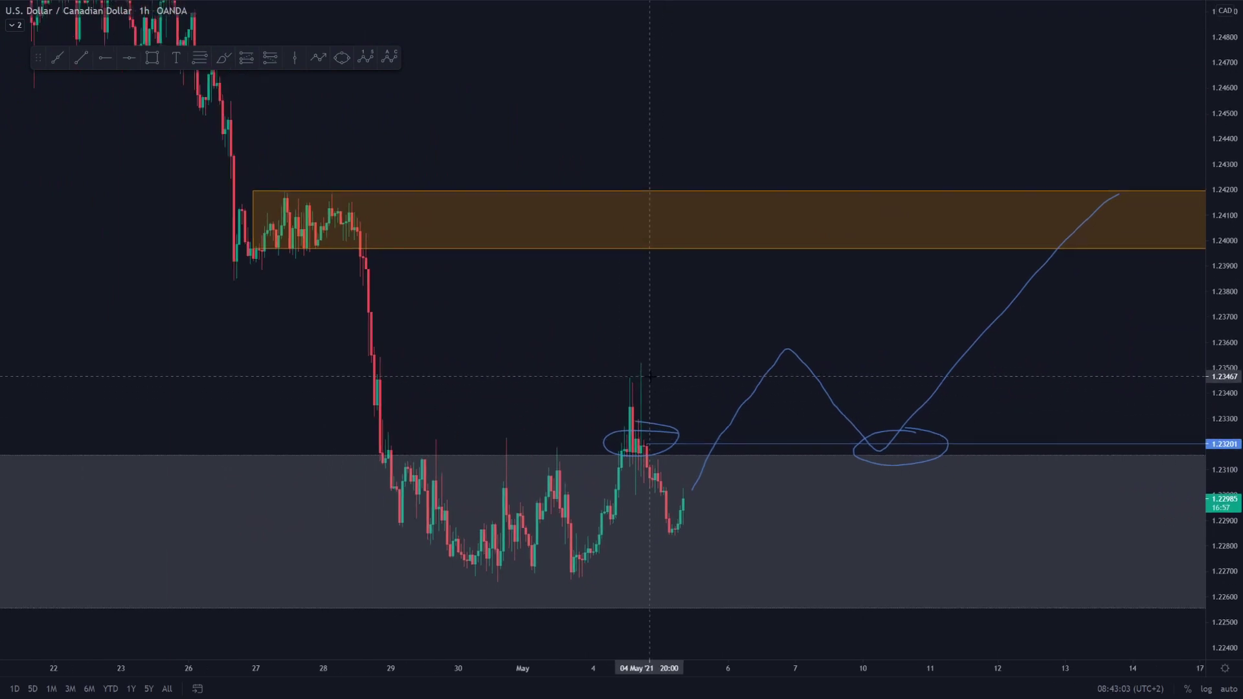